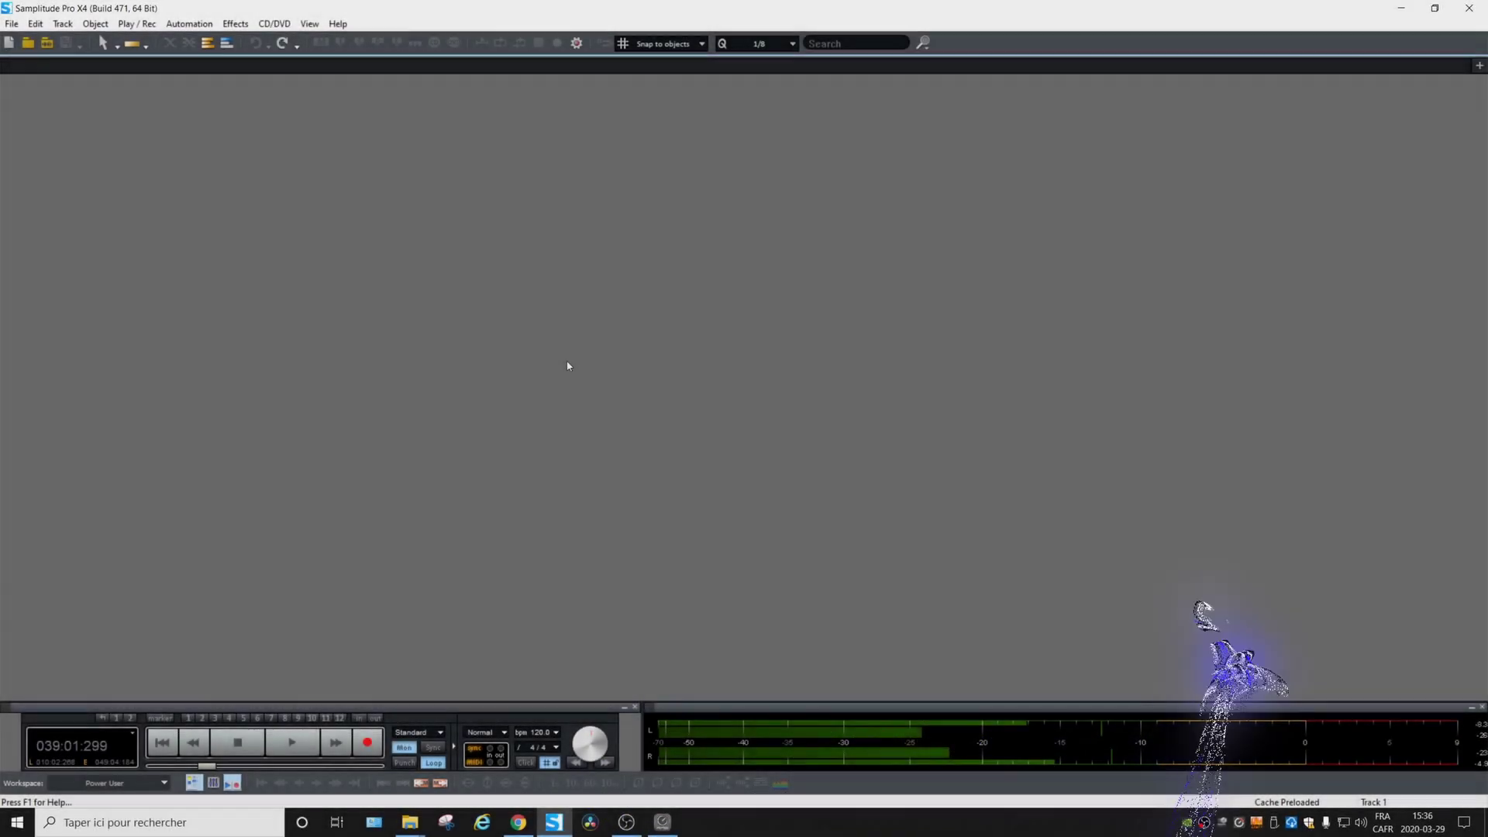
Open the recent Dead roses.VIP project and zoom out to fit the full song and all 37 tracks
click(12, 24)
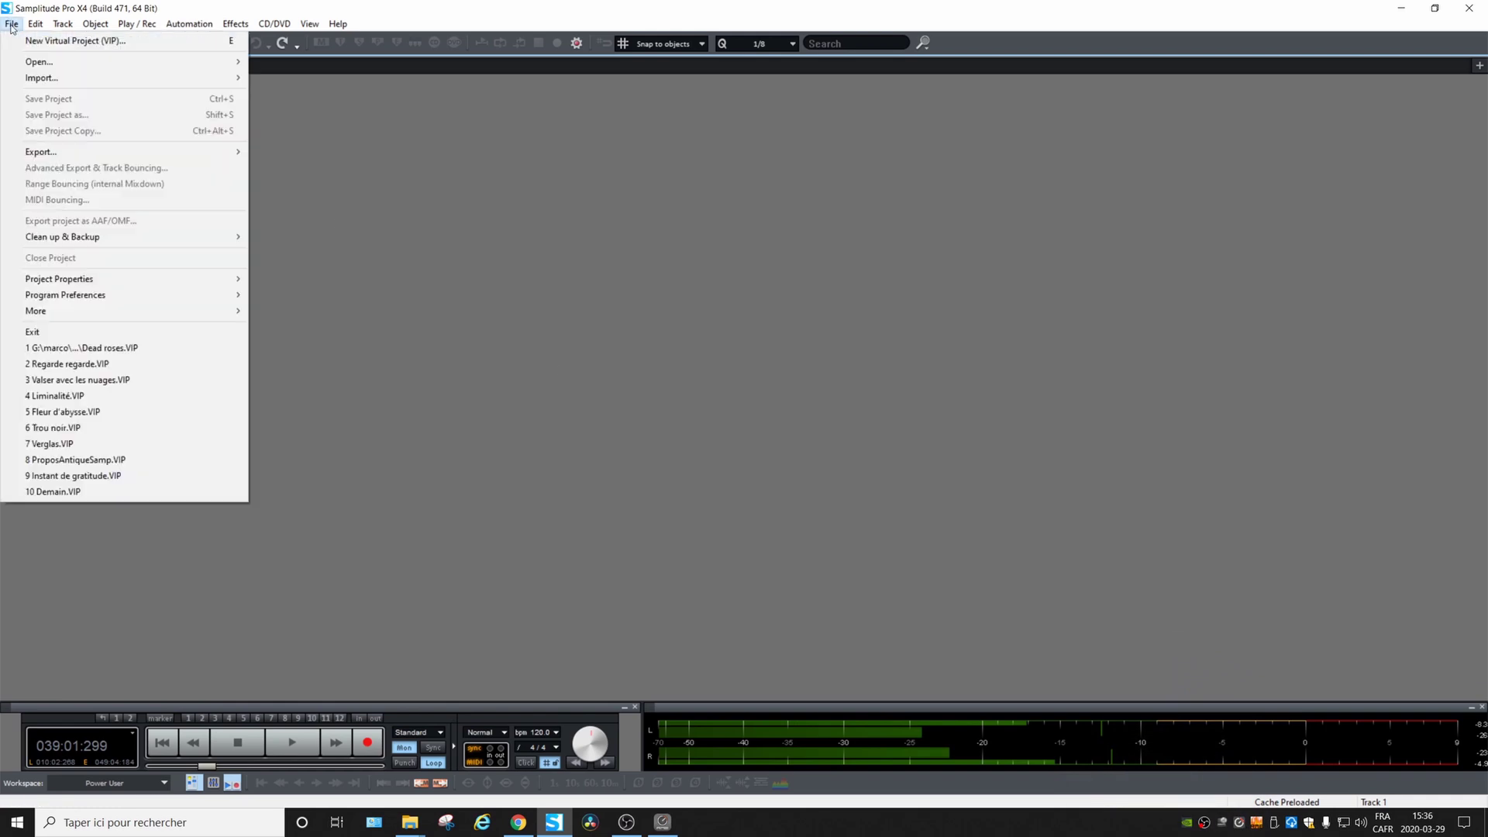
click(132, 350)
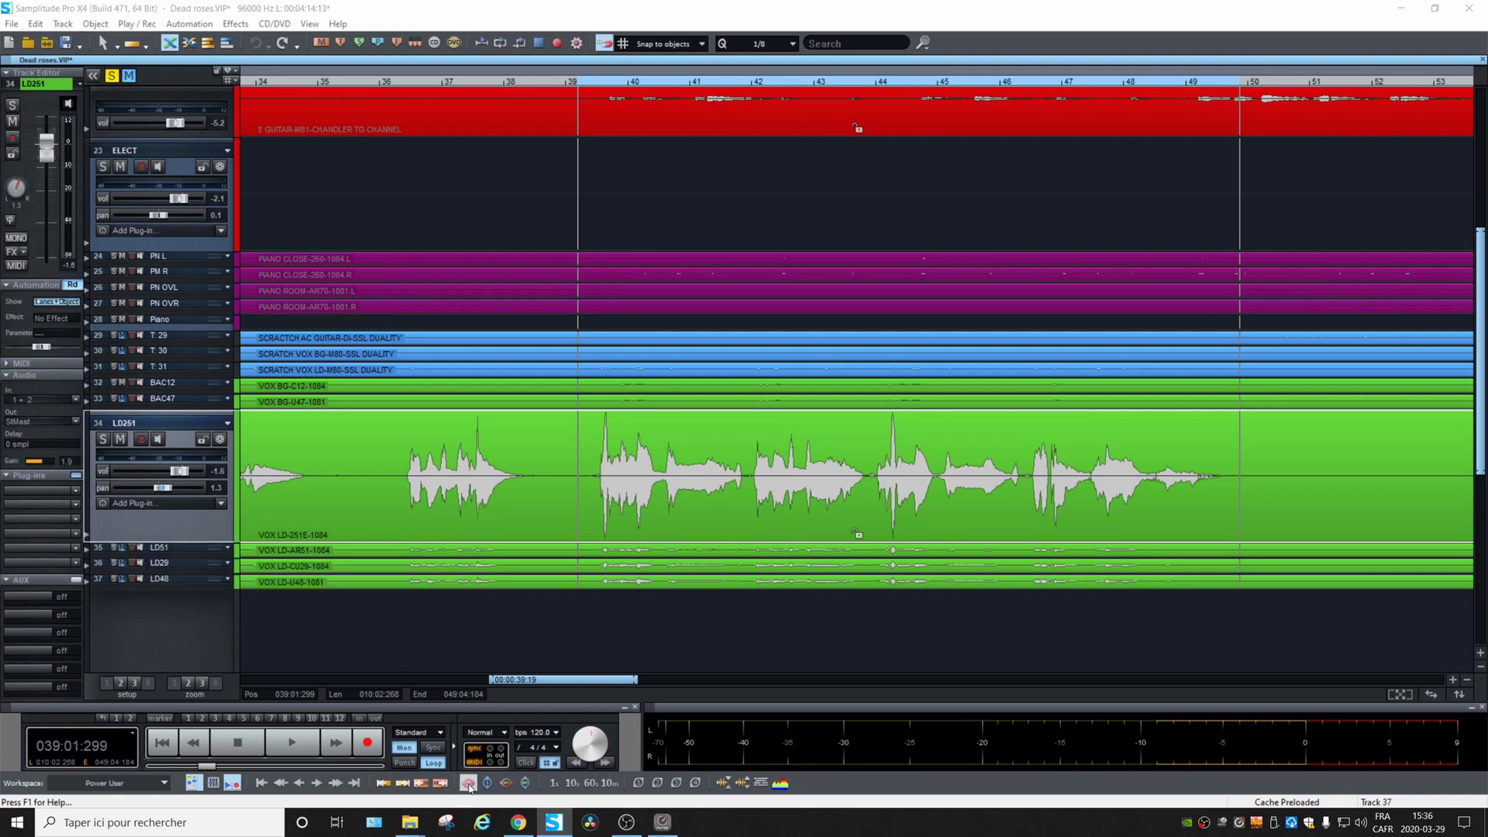
key(ctrl+BackSpace)
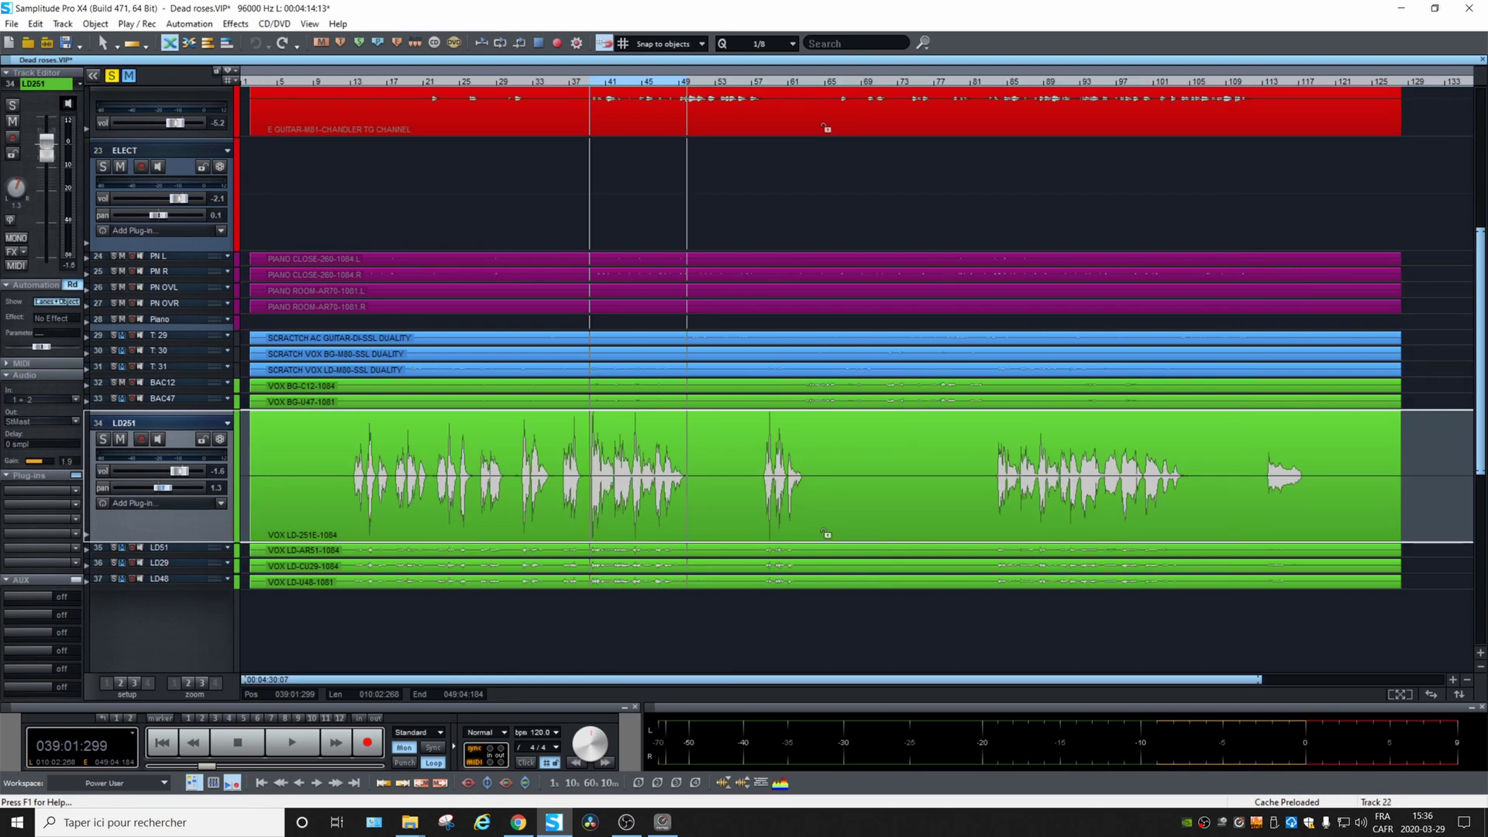
click(487, 784)
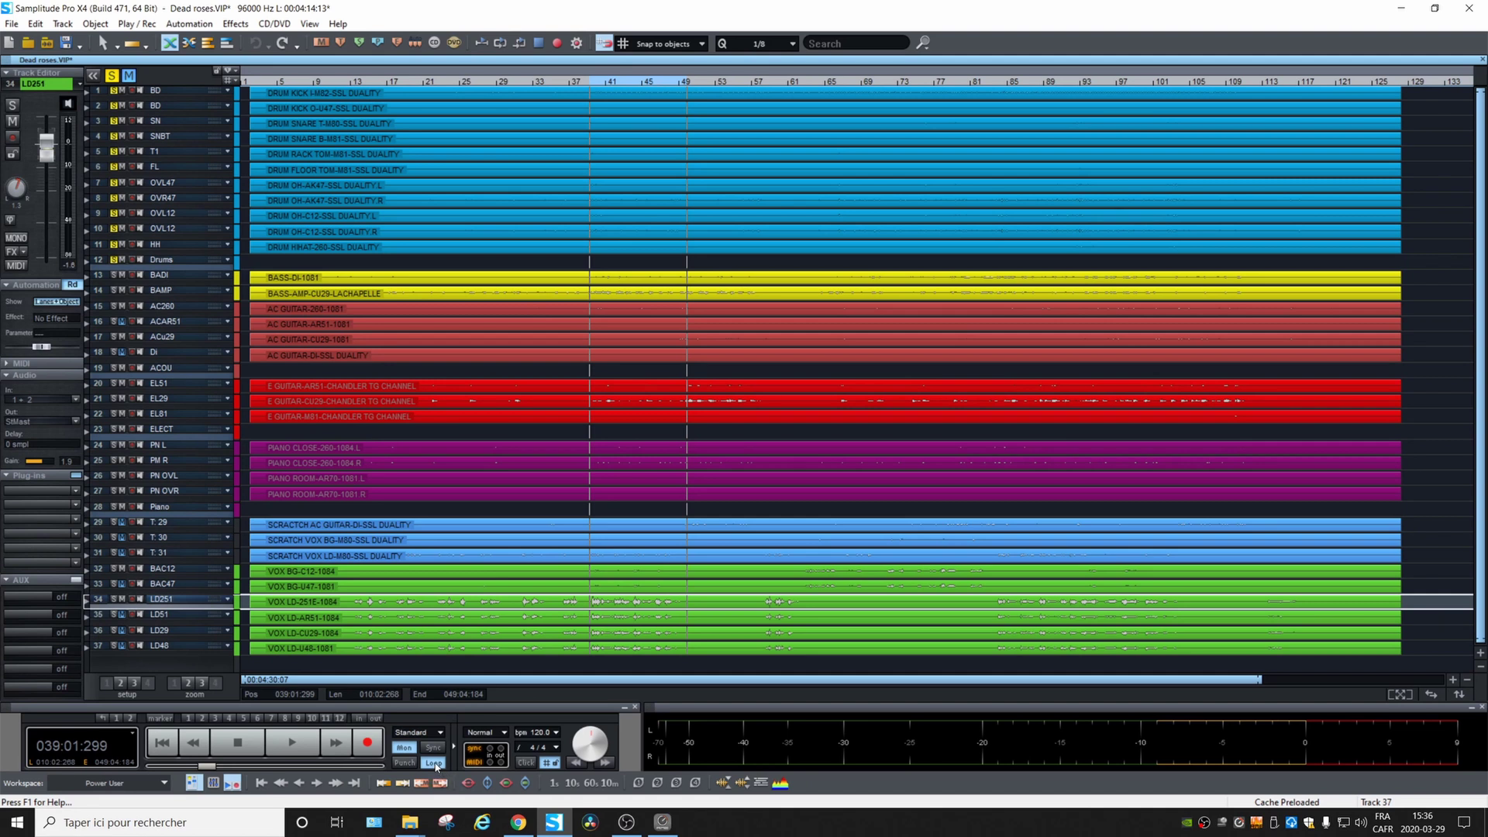
Turn off the global solo and play part of Dead roses from bar 41, then stop
click(406, 750)
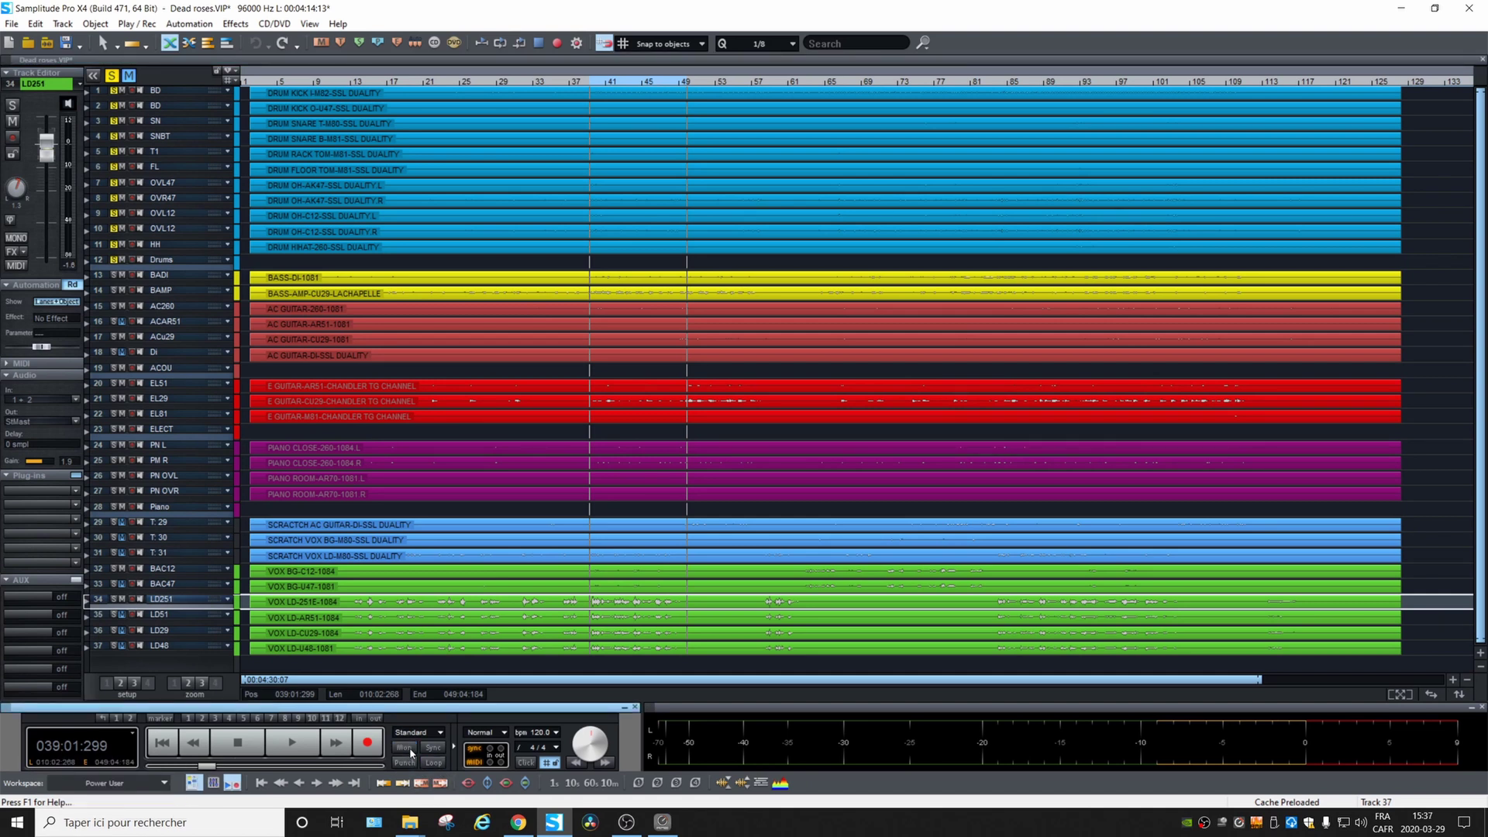
key(space)
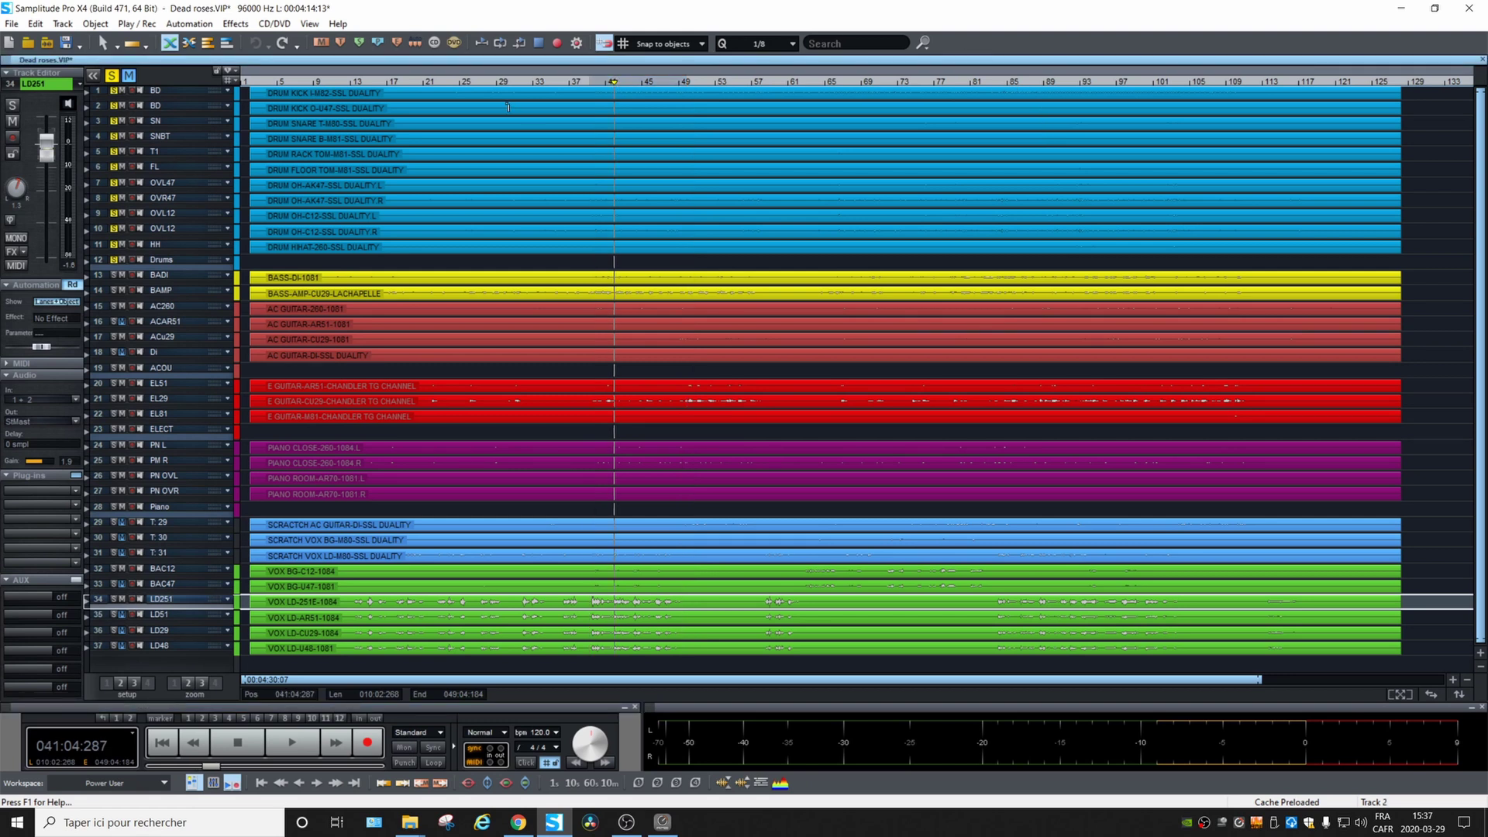
click(112, 75)
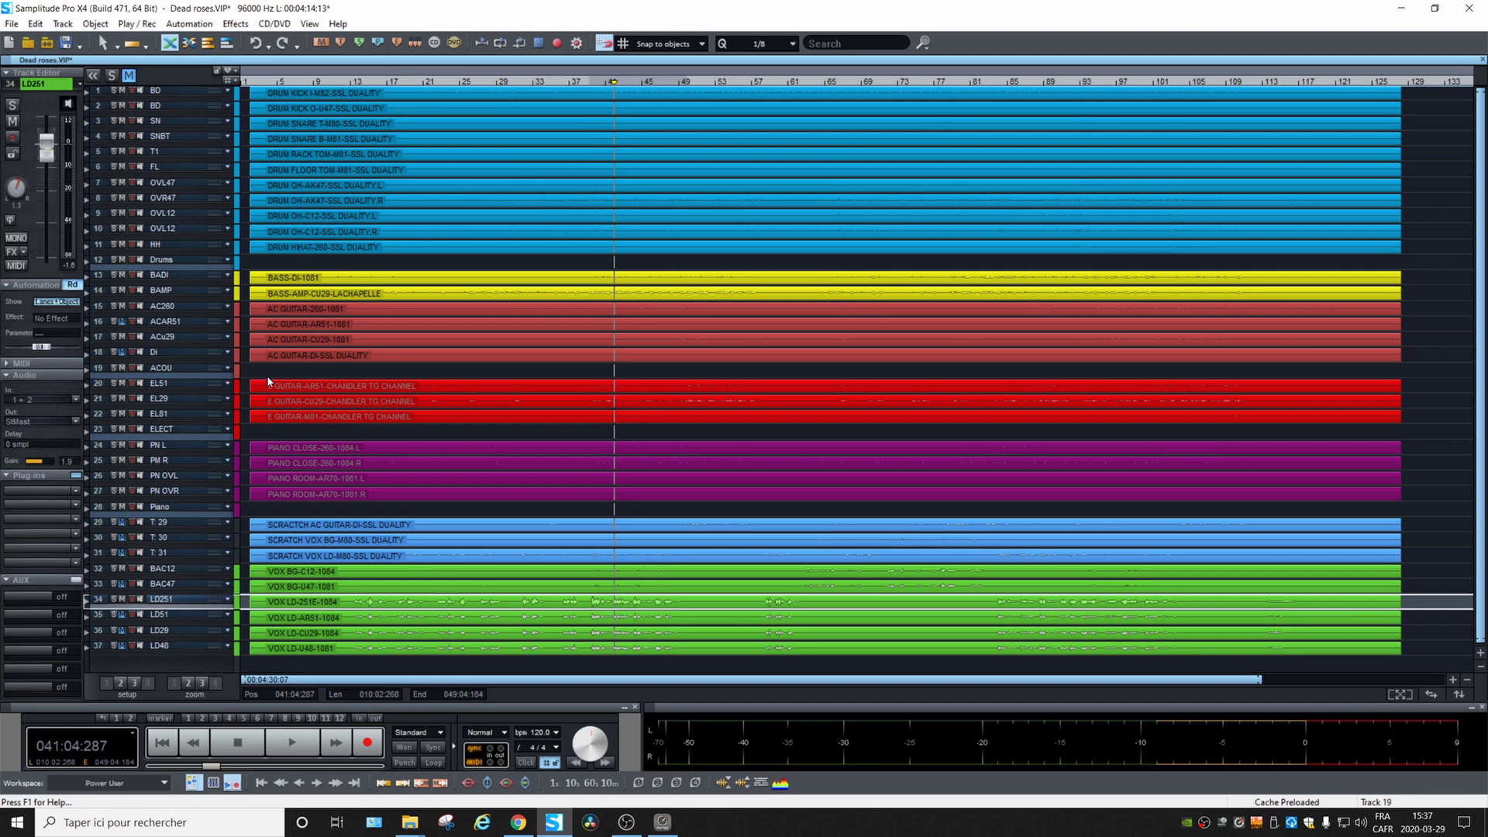
key(space)
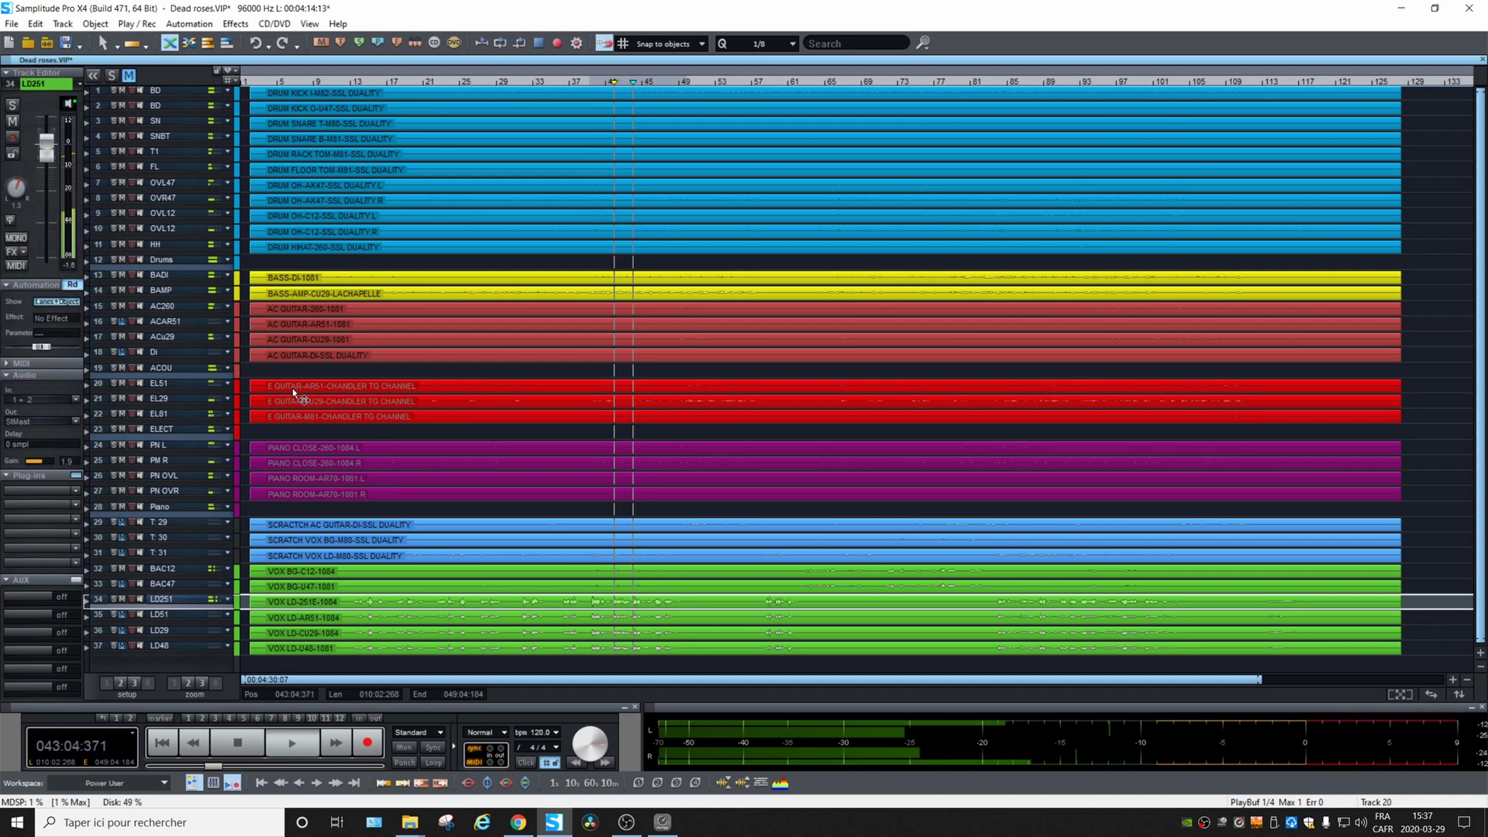
key(space)
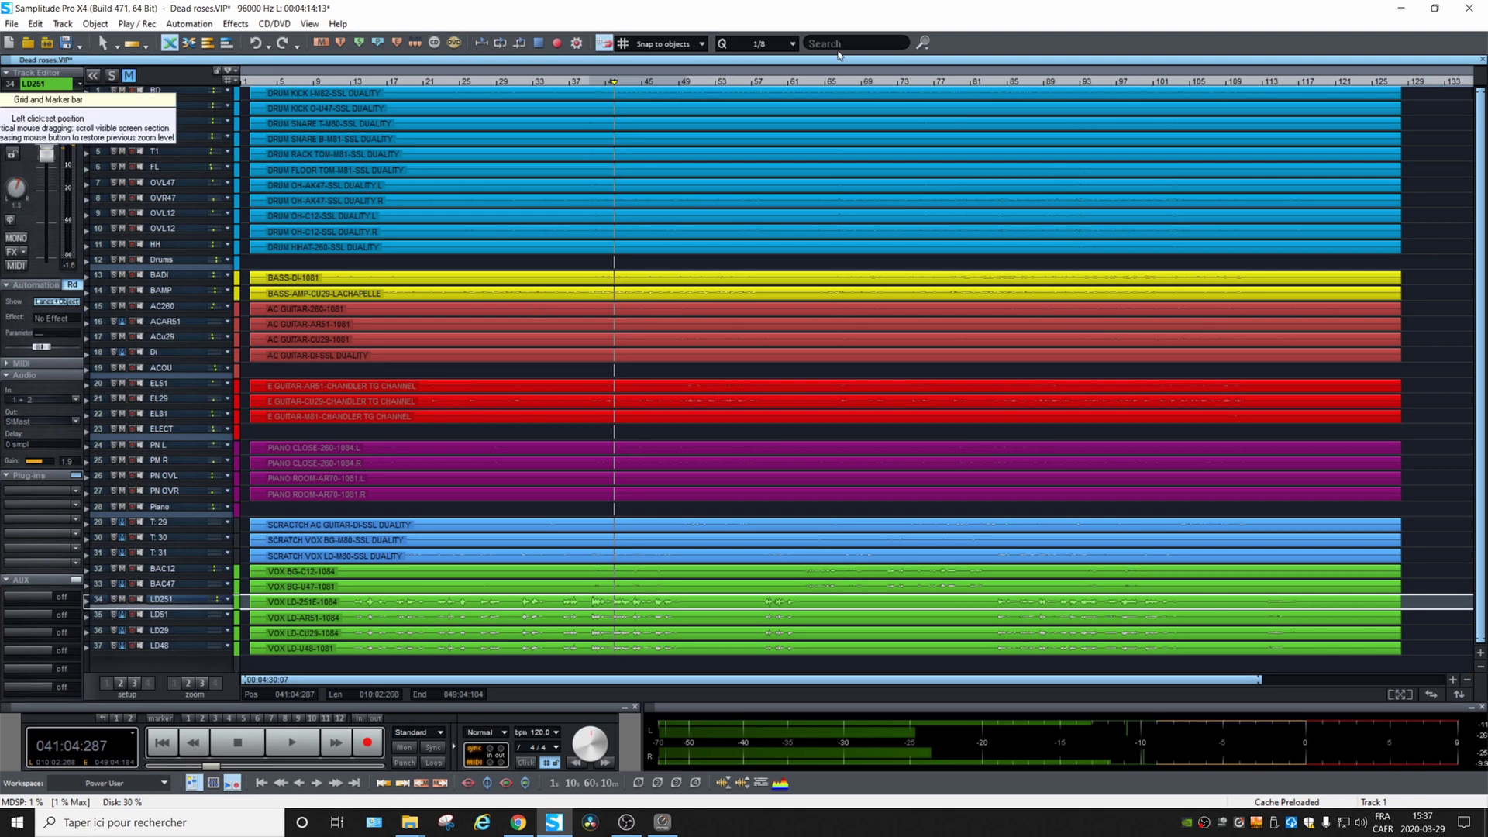
Mark a range on the ruler from bar 129 back to bar 1
drag(1409, 80, 220, 91)
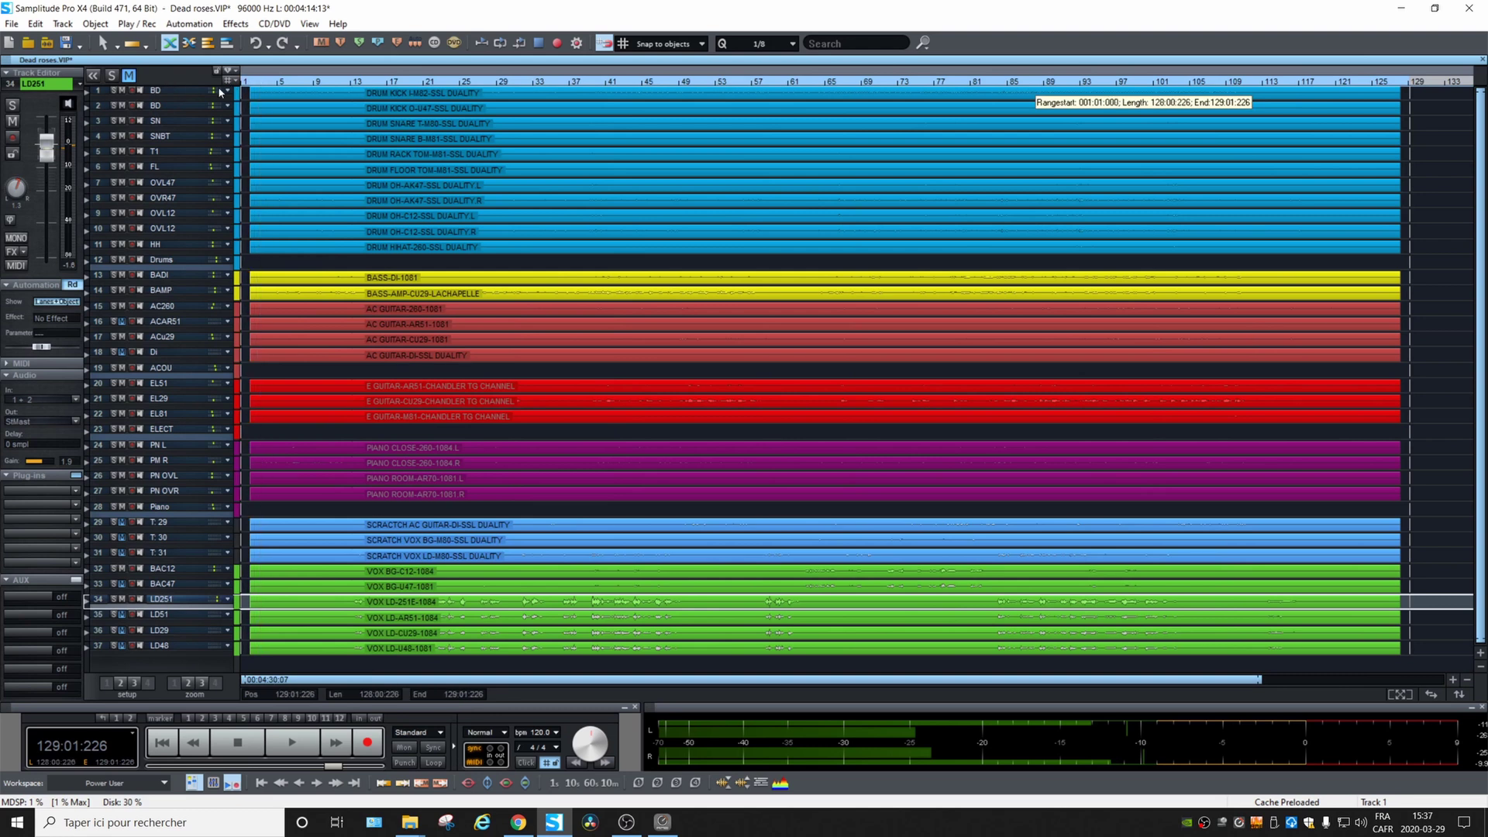
drag(220, 91, 220, 90)
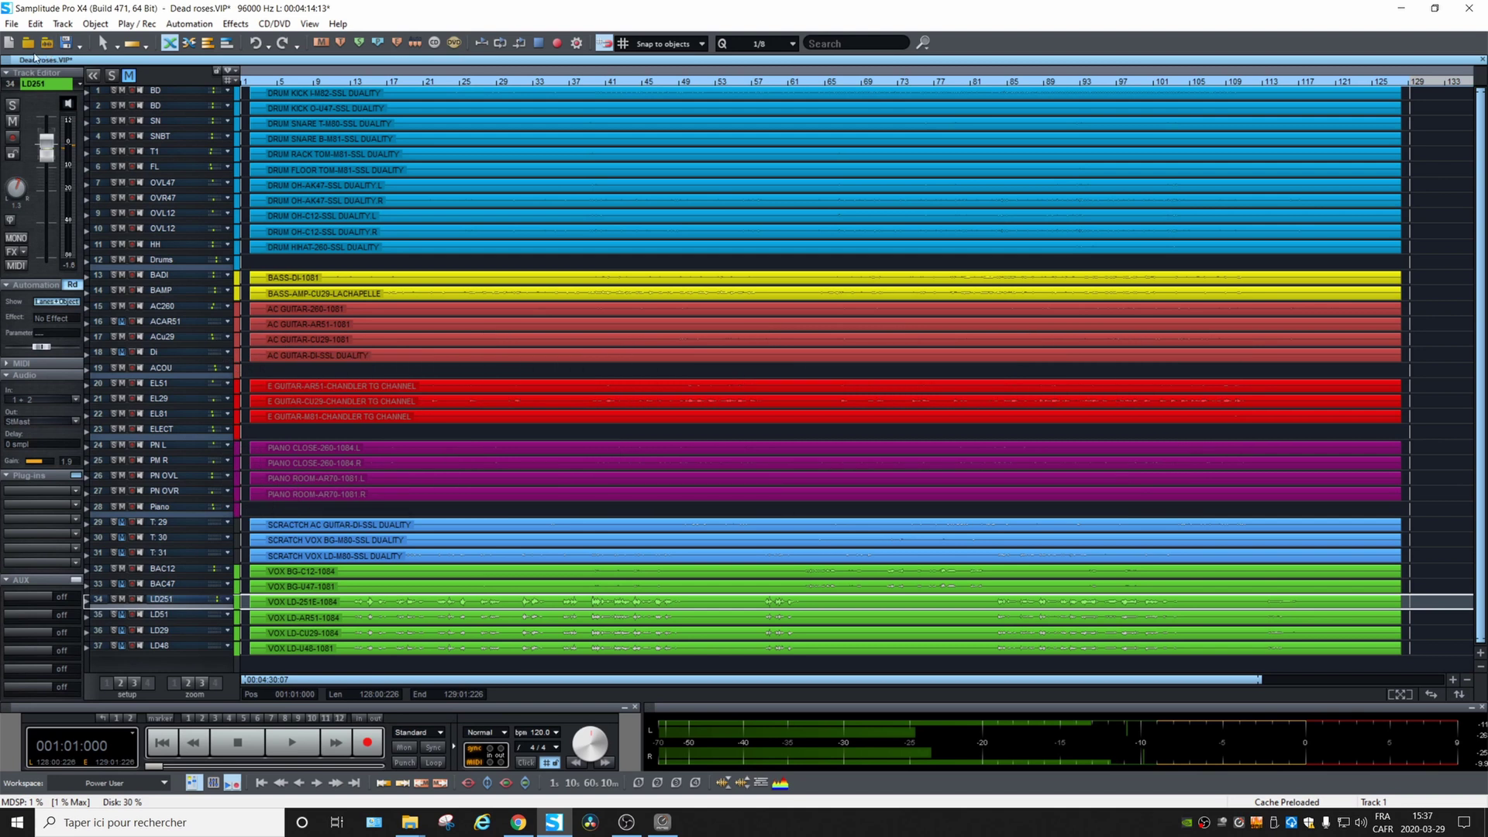
click(12, 26)
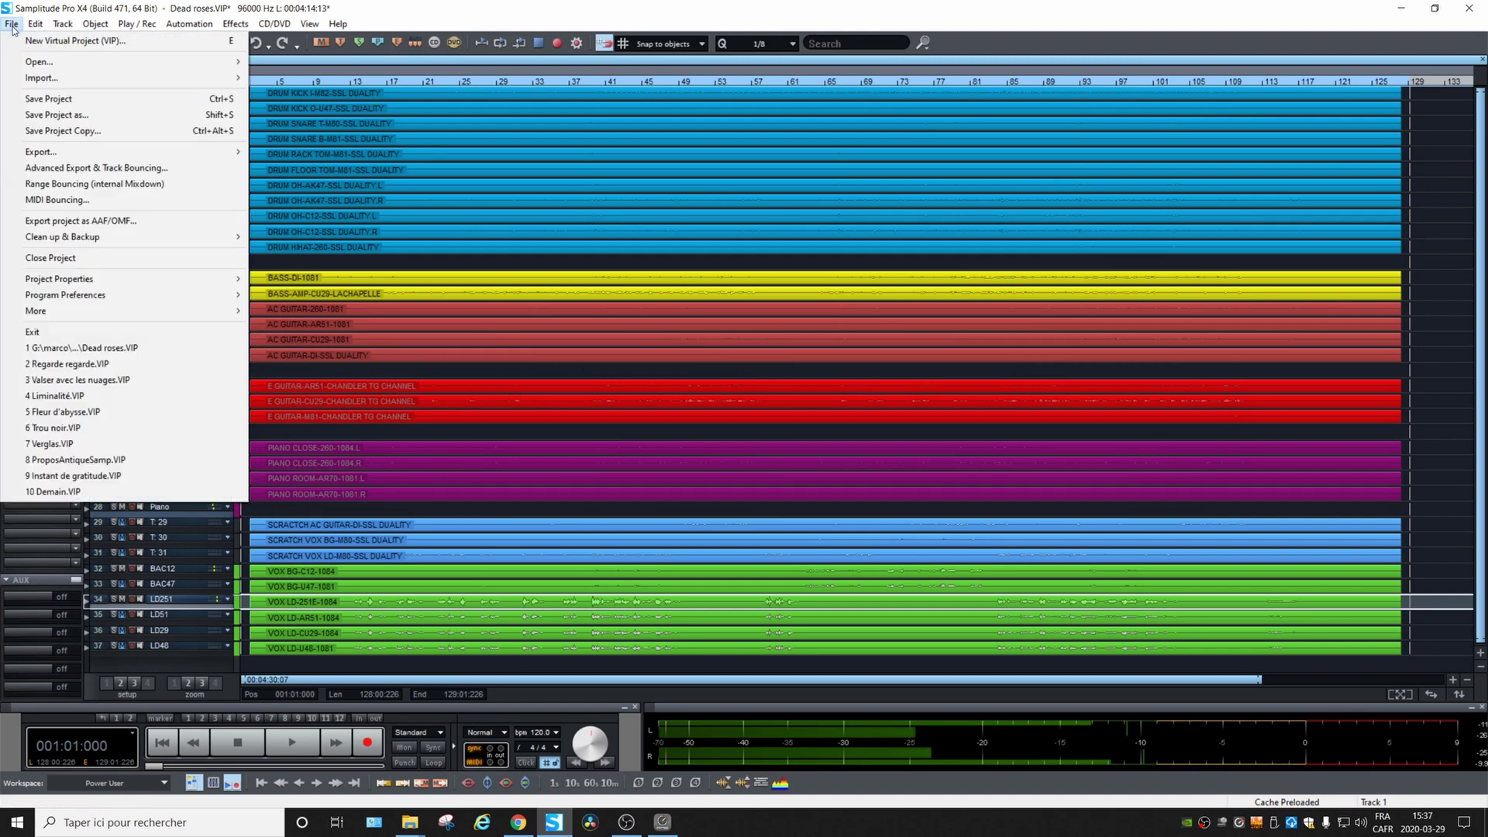
Open Advanced Export & Track Bouncing and move the Track Bouncing dialog into place
mouse_move(73, 158)
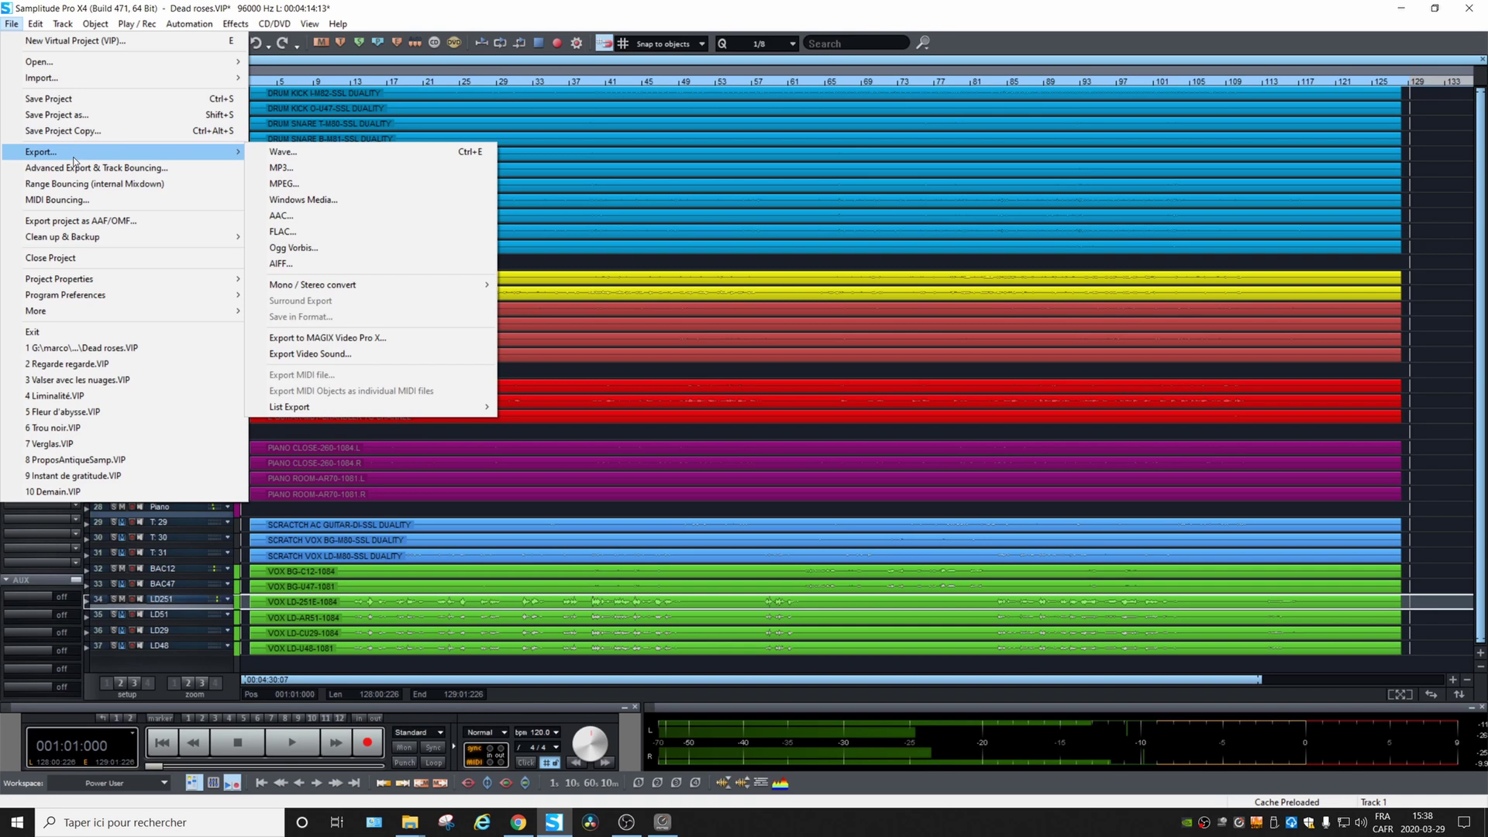
click(141, 169)
drag(454, 242, 495, 201)
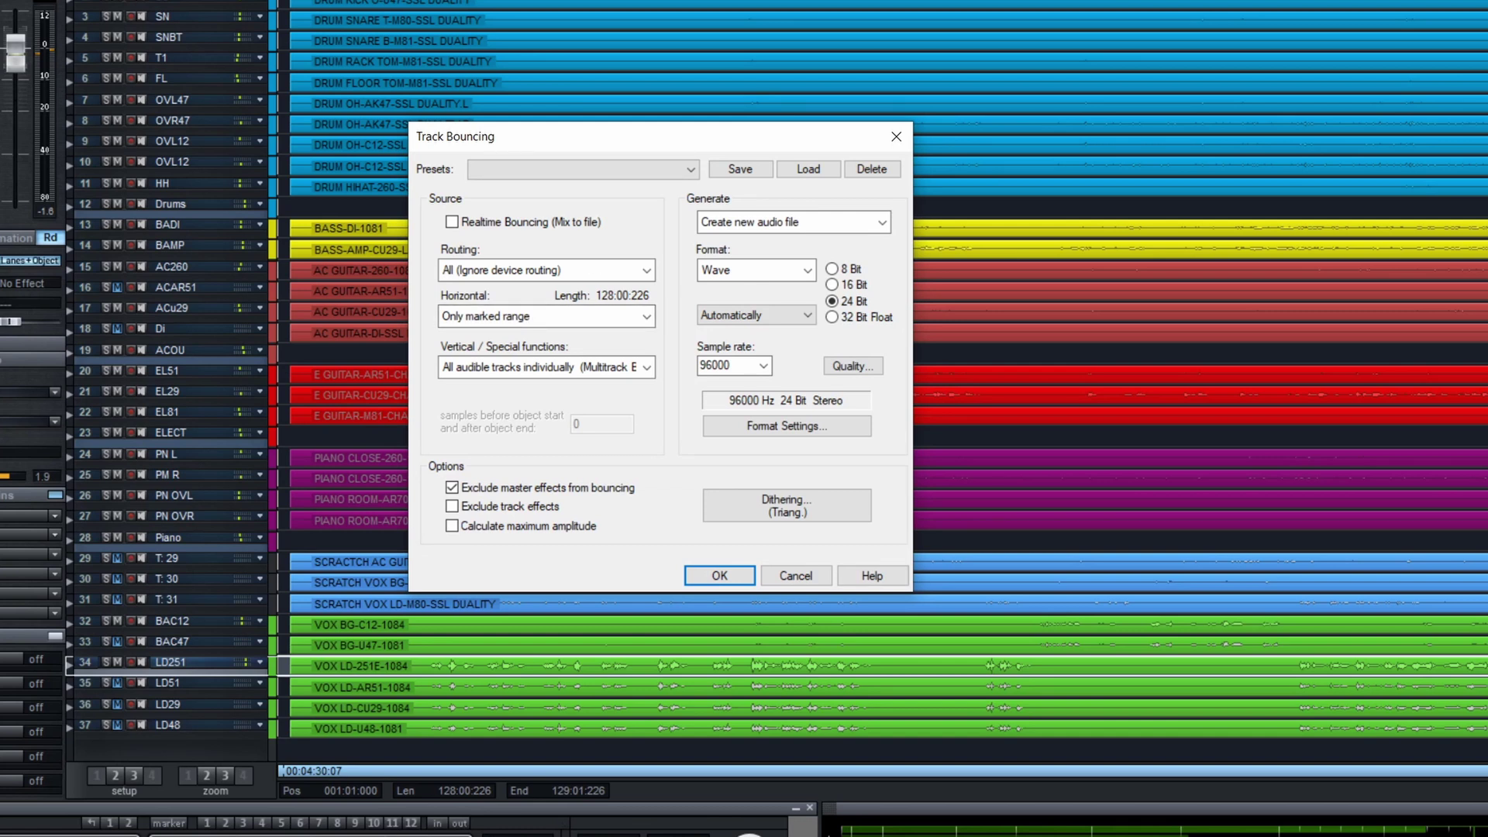
Set Vertical to all audible tracks individually and Generate to 'Create new audio file'
click(647, 367)
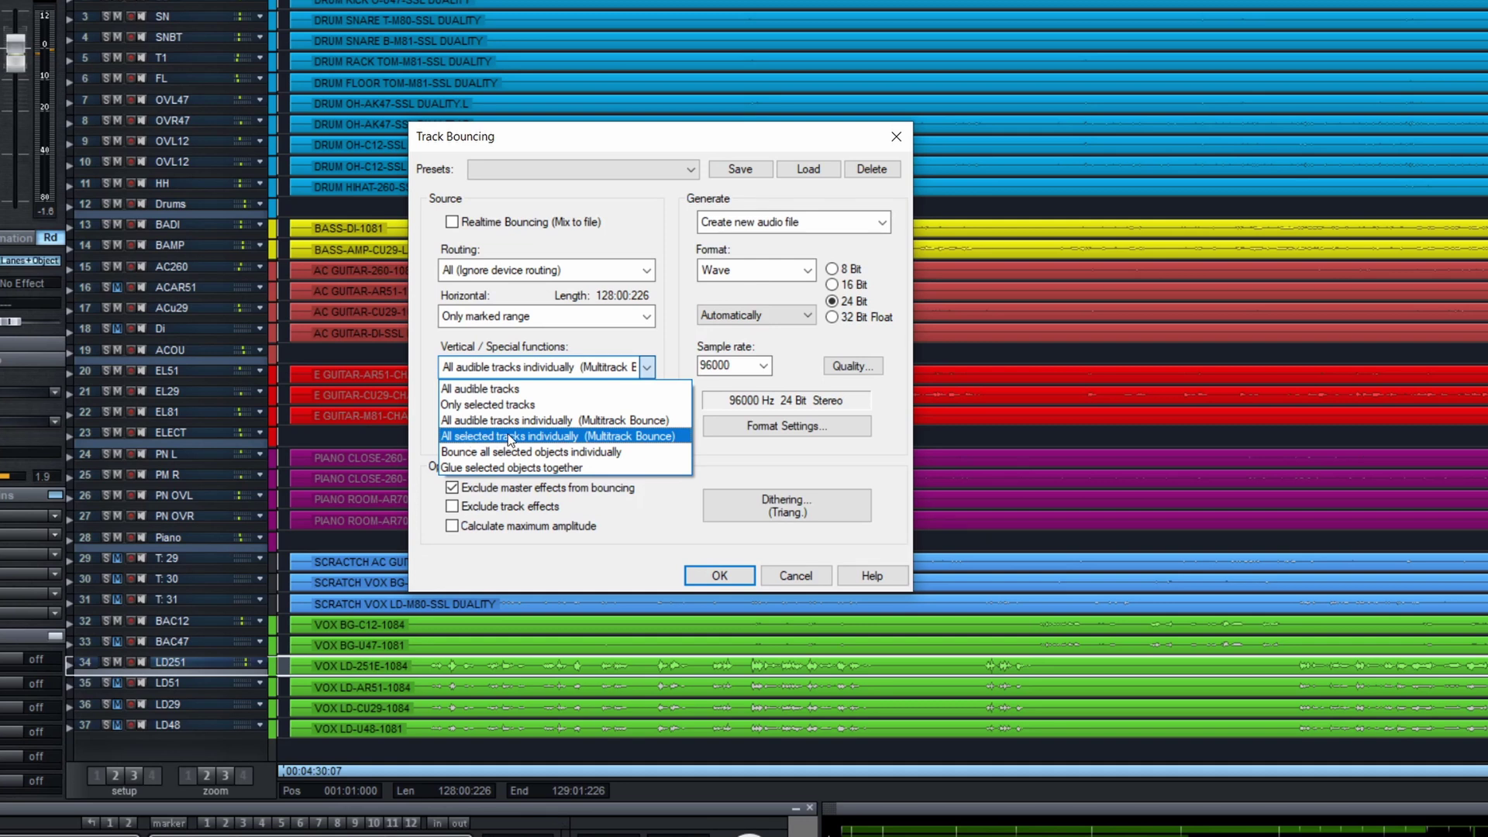
click(599, 421)
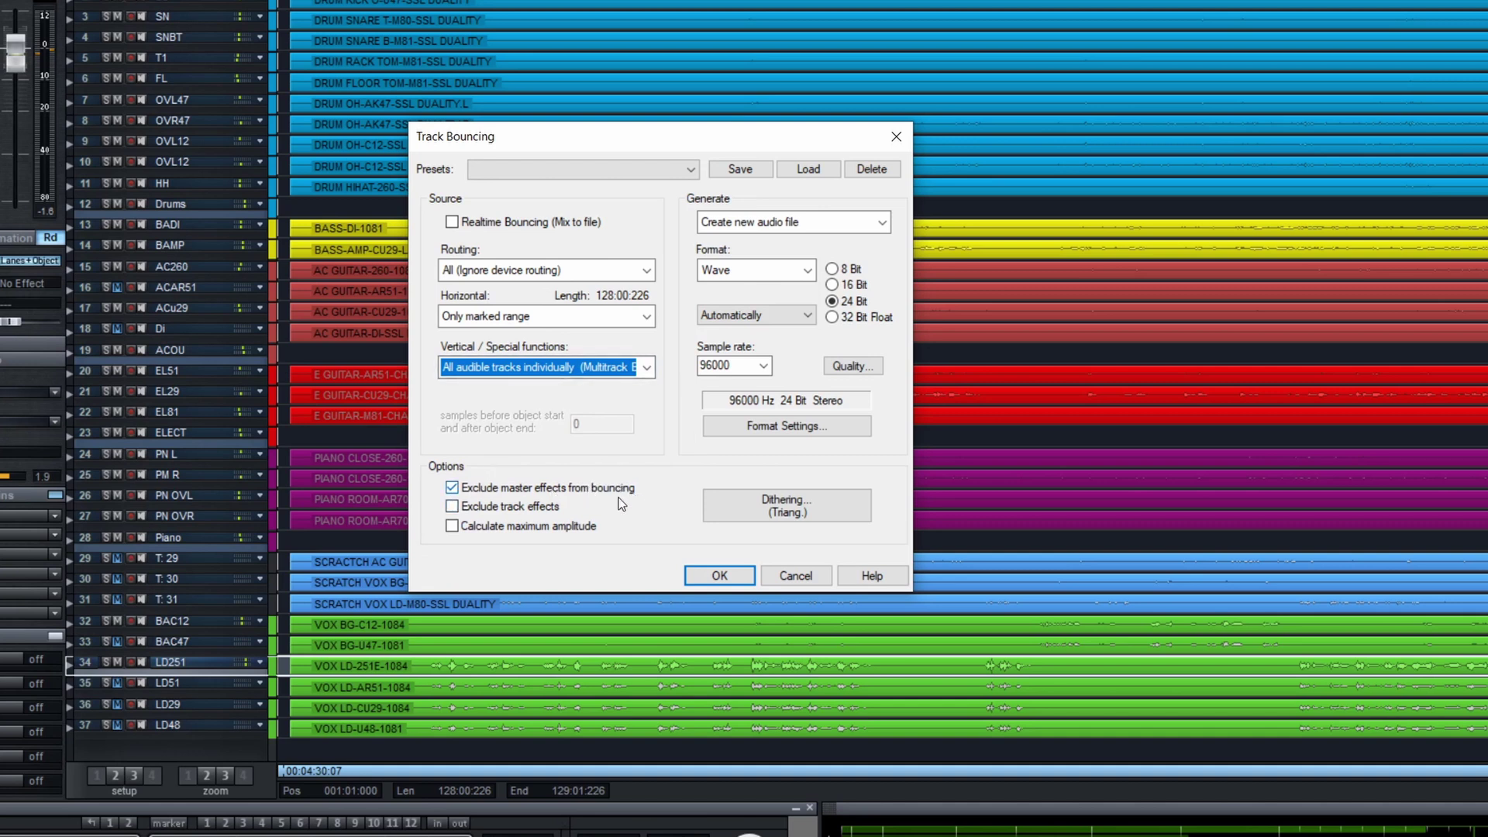
click(452, 508)
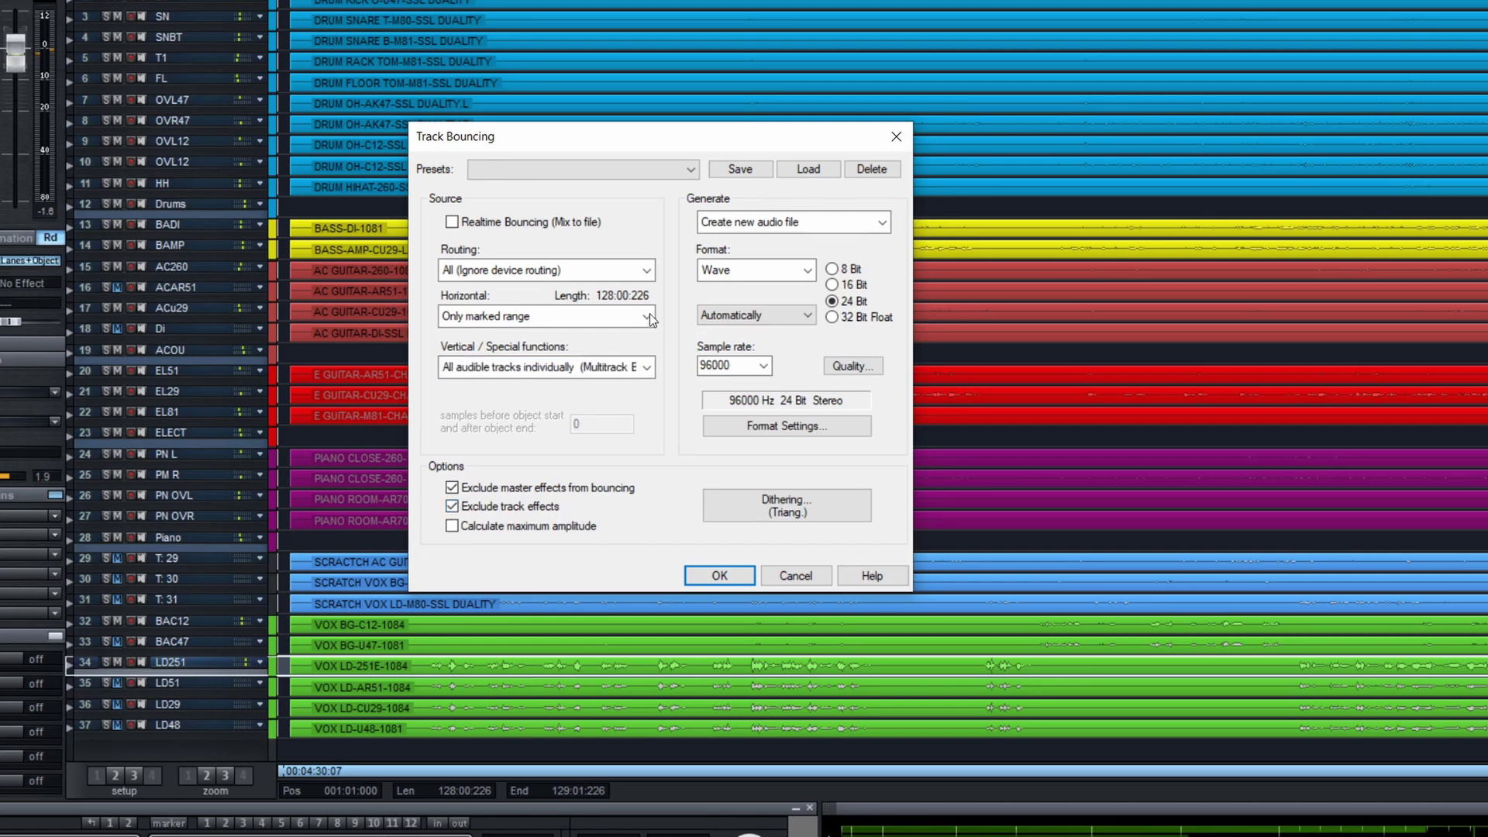
click(881, 225)
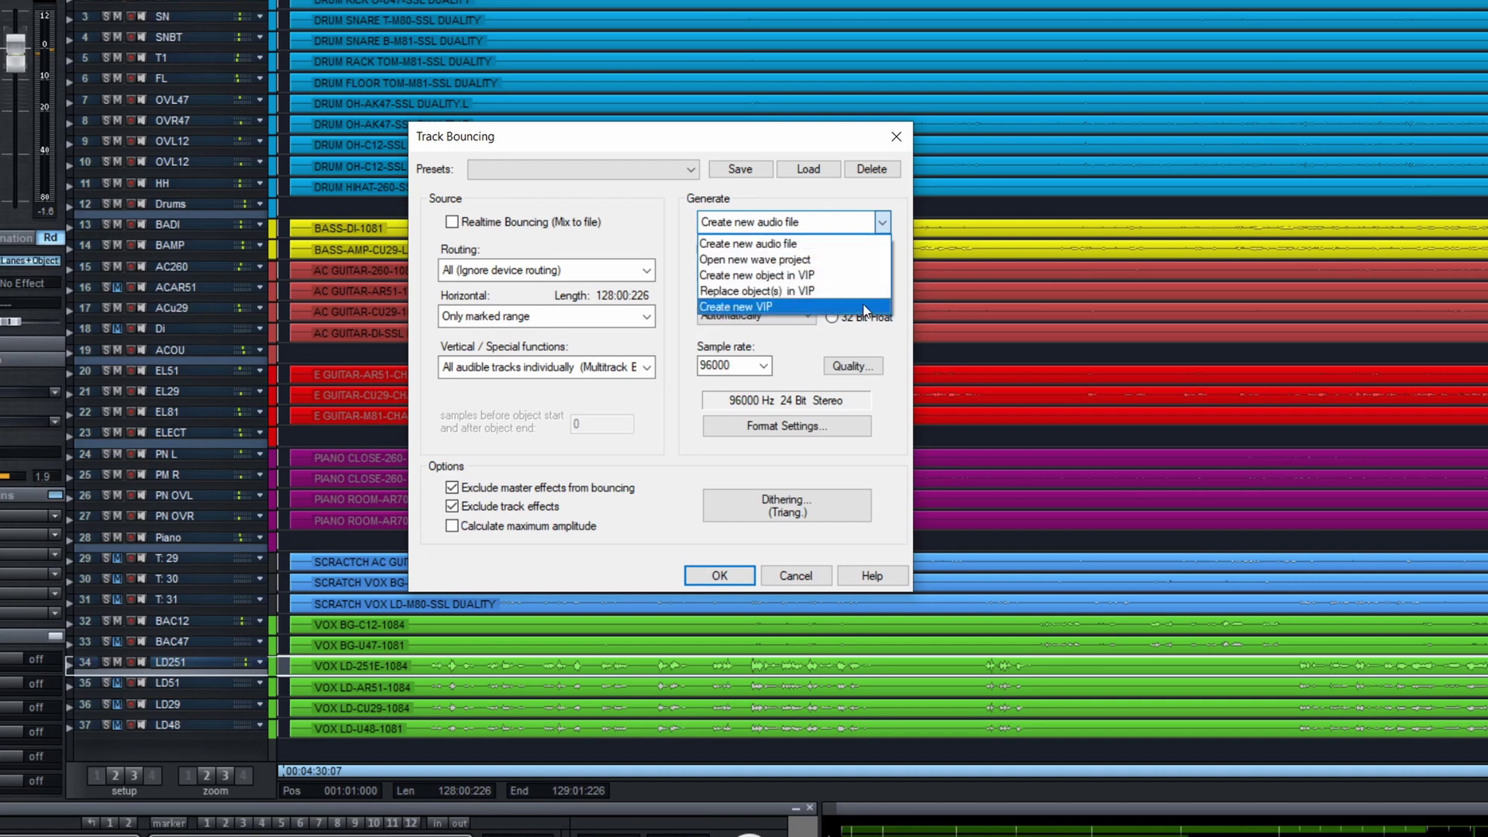
click(844, 248)
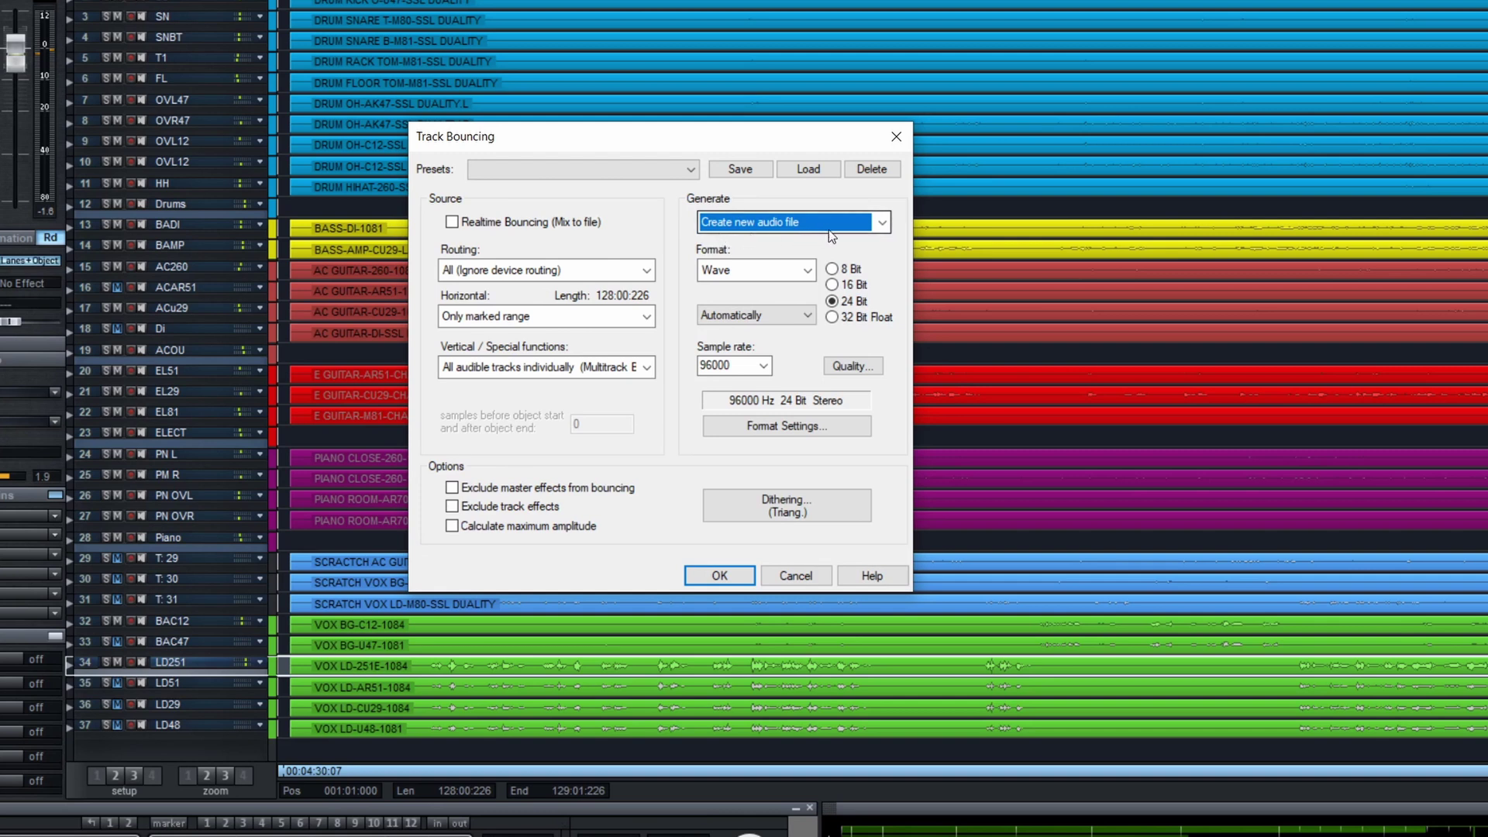
Tick both Exclude master effects and Exclude track effects
click(834, 302)
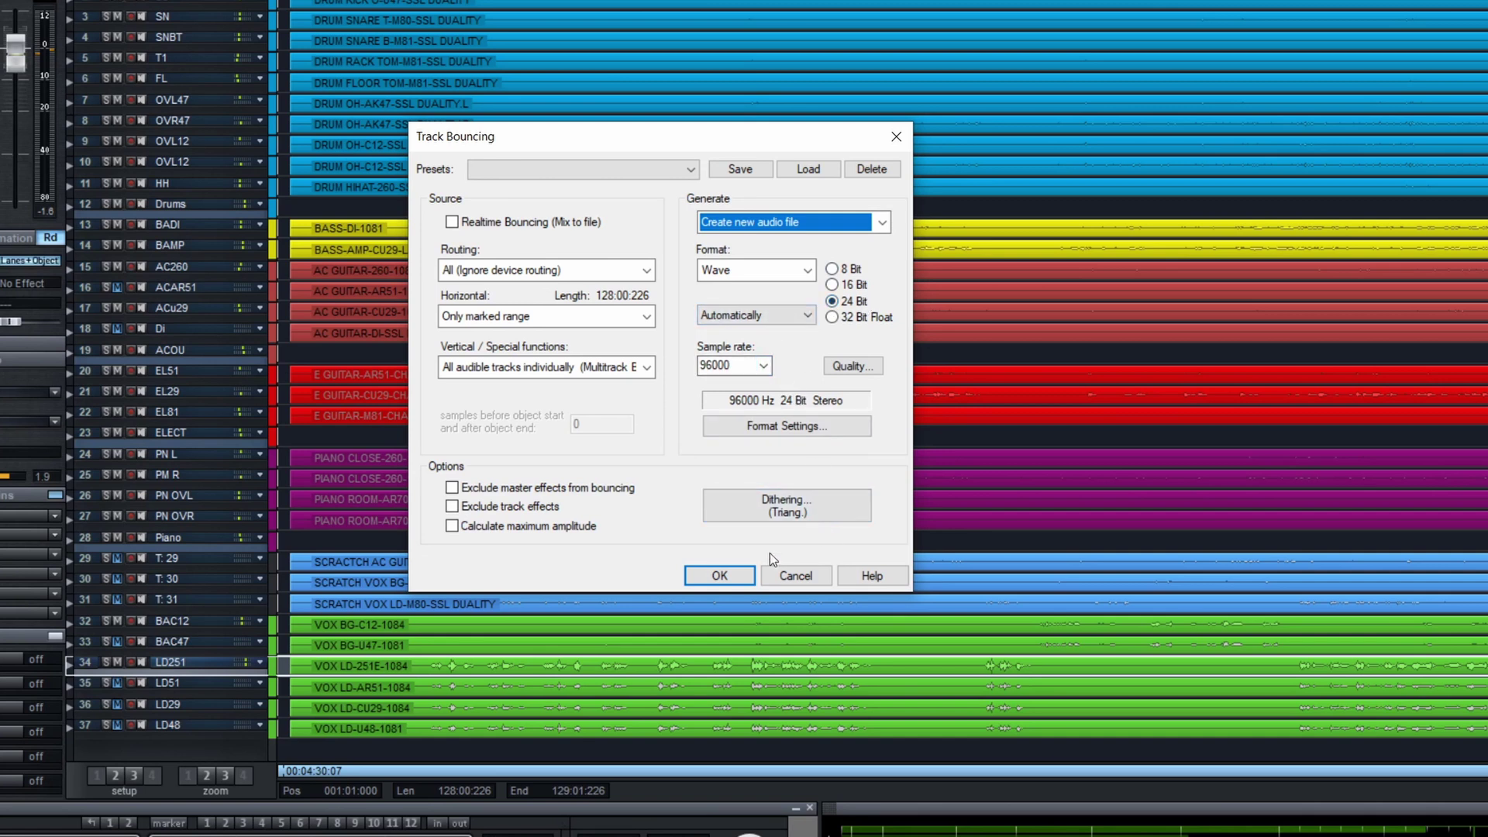
click(452, 488)
click(452, 506)
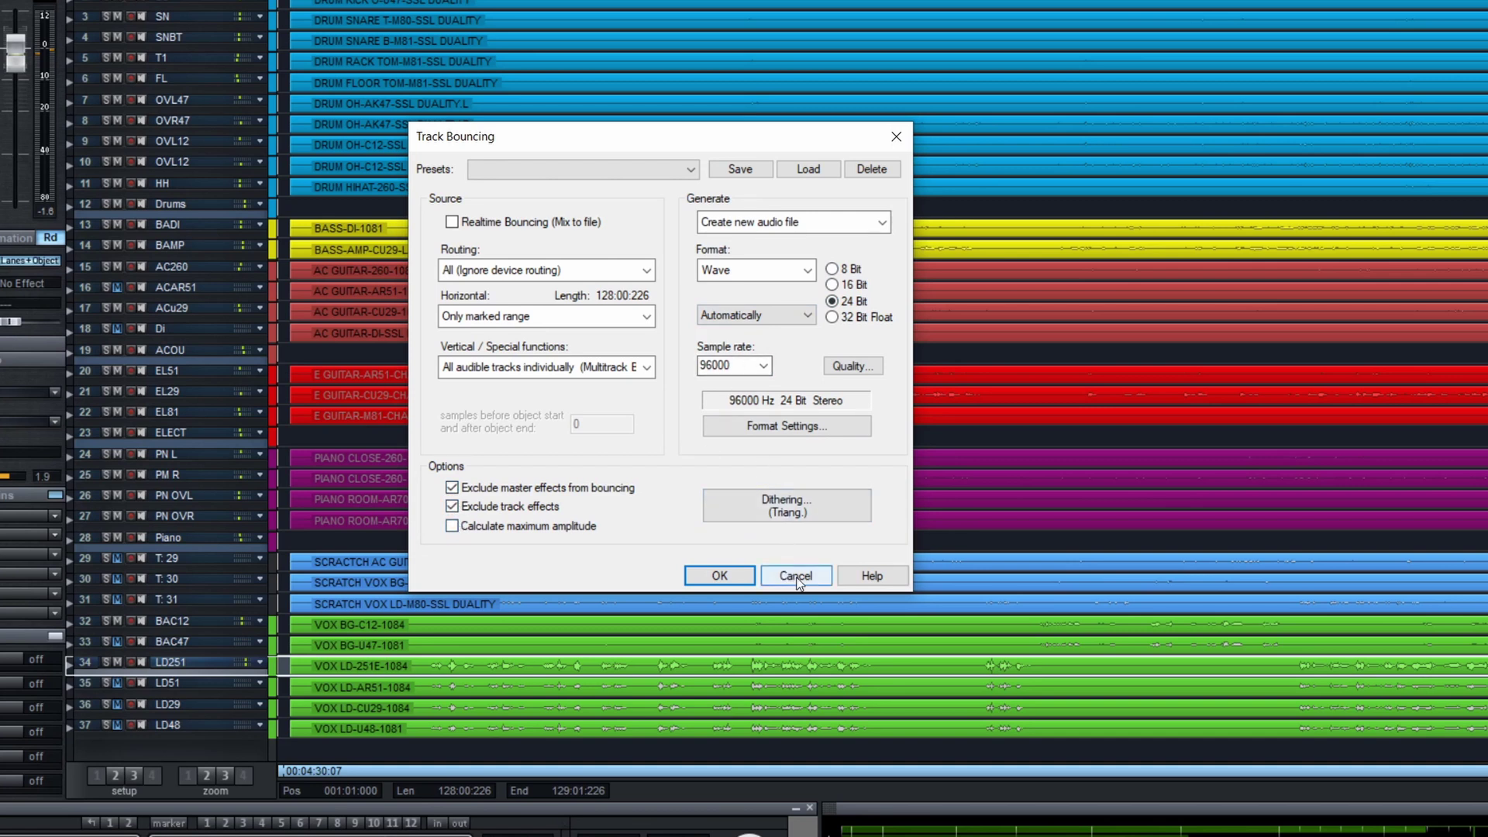
Set the output channels to Mono, then cancel the Track Bouncing dialog
click(808, 316)
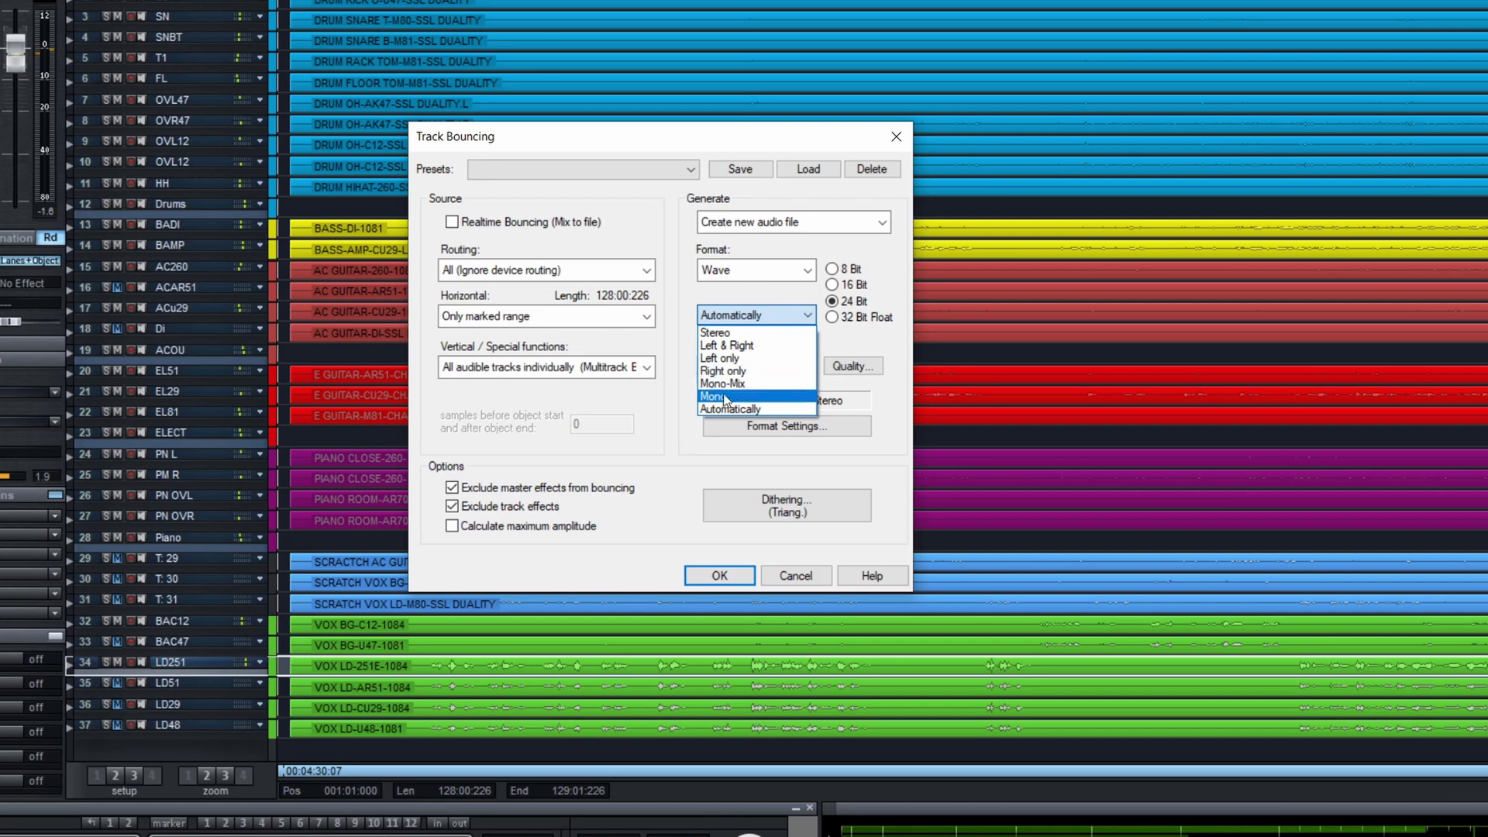
click(763, 397)
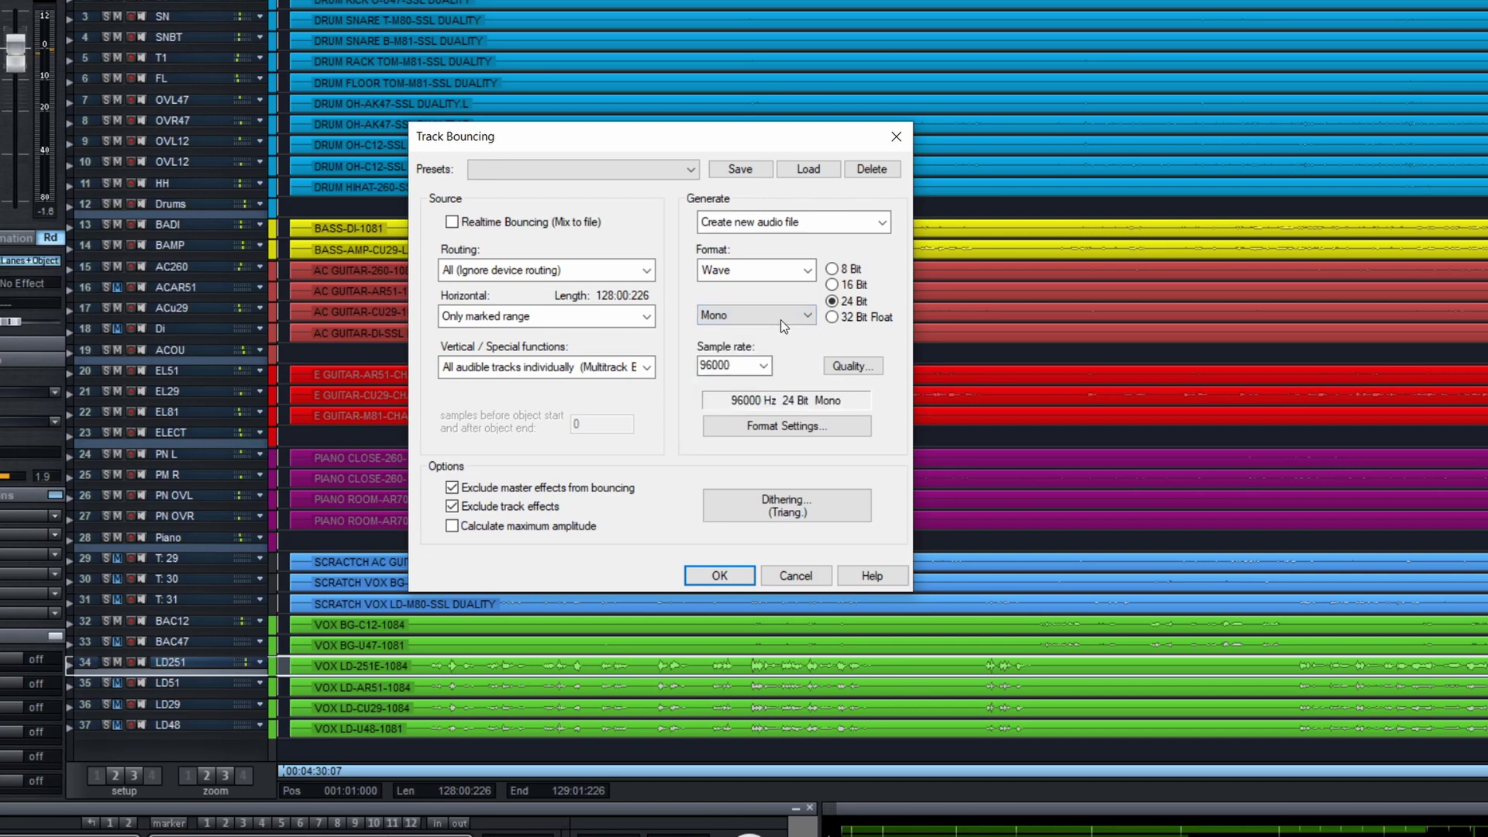
click(808, 316)
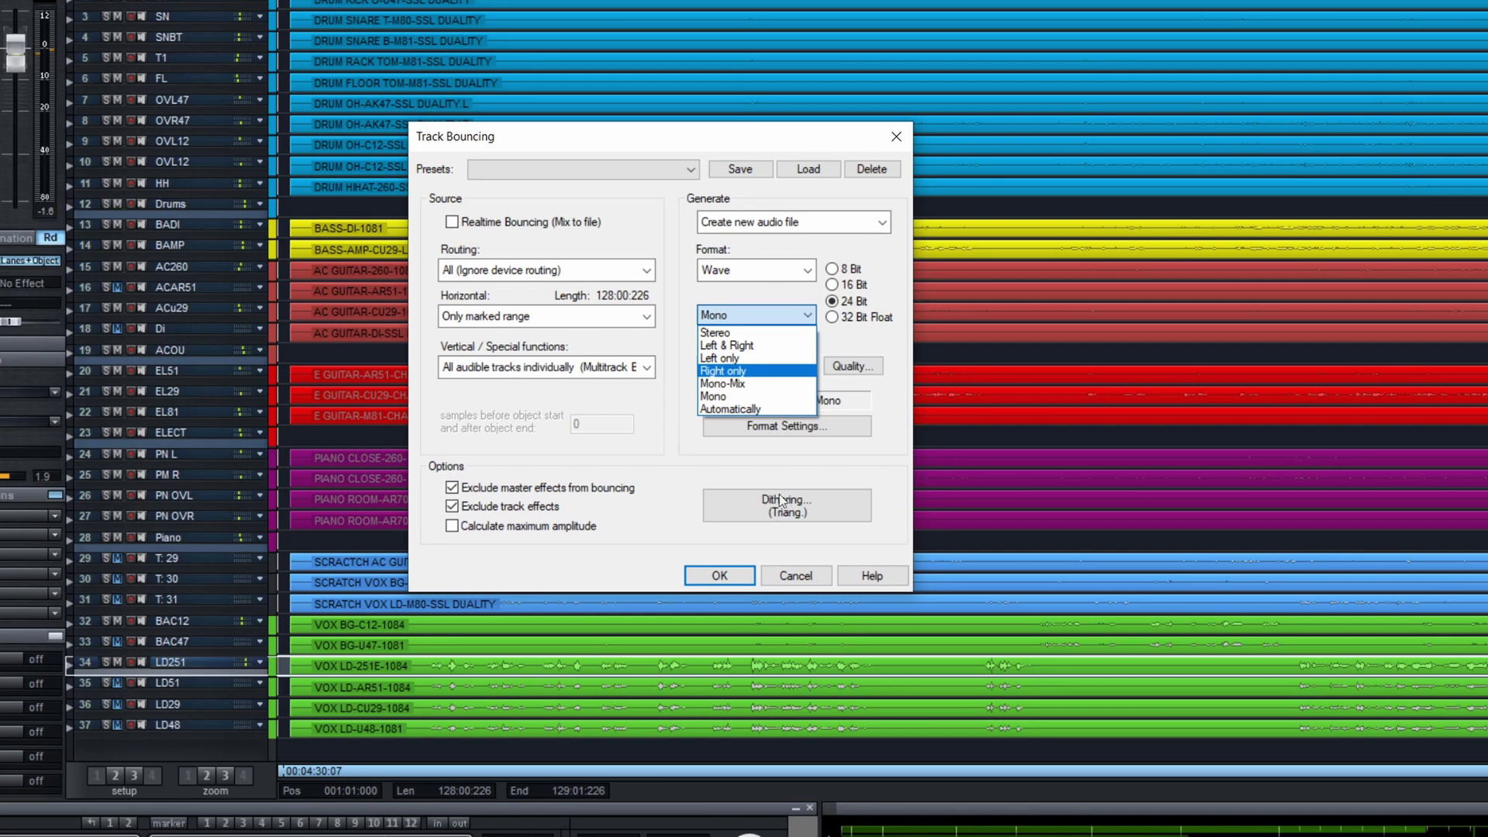
click(729, 465)
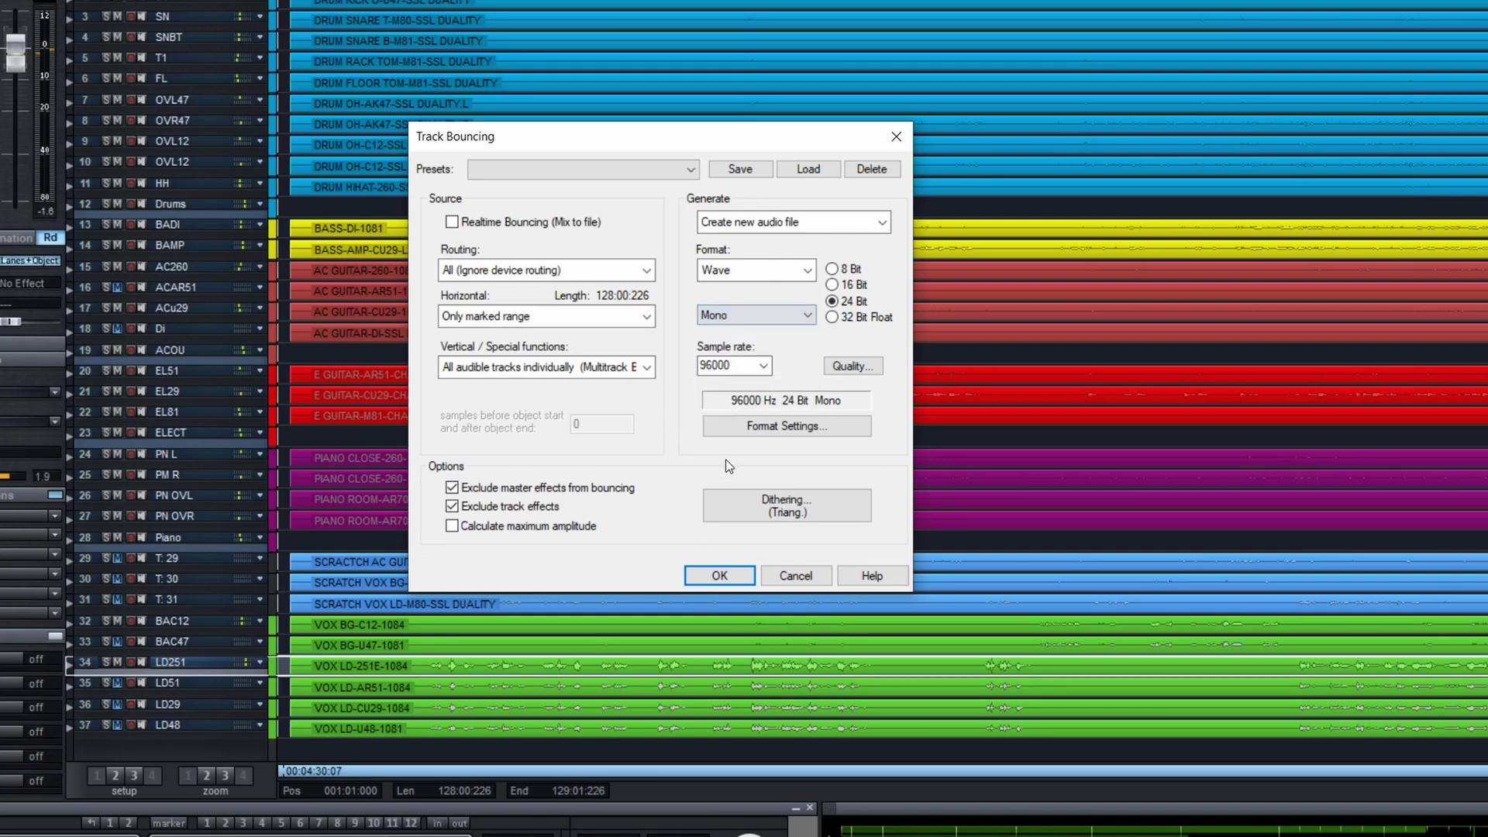
click(797, 582)
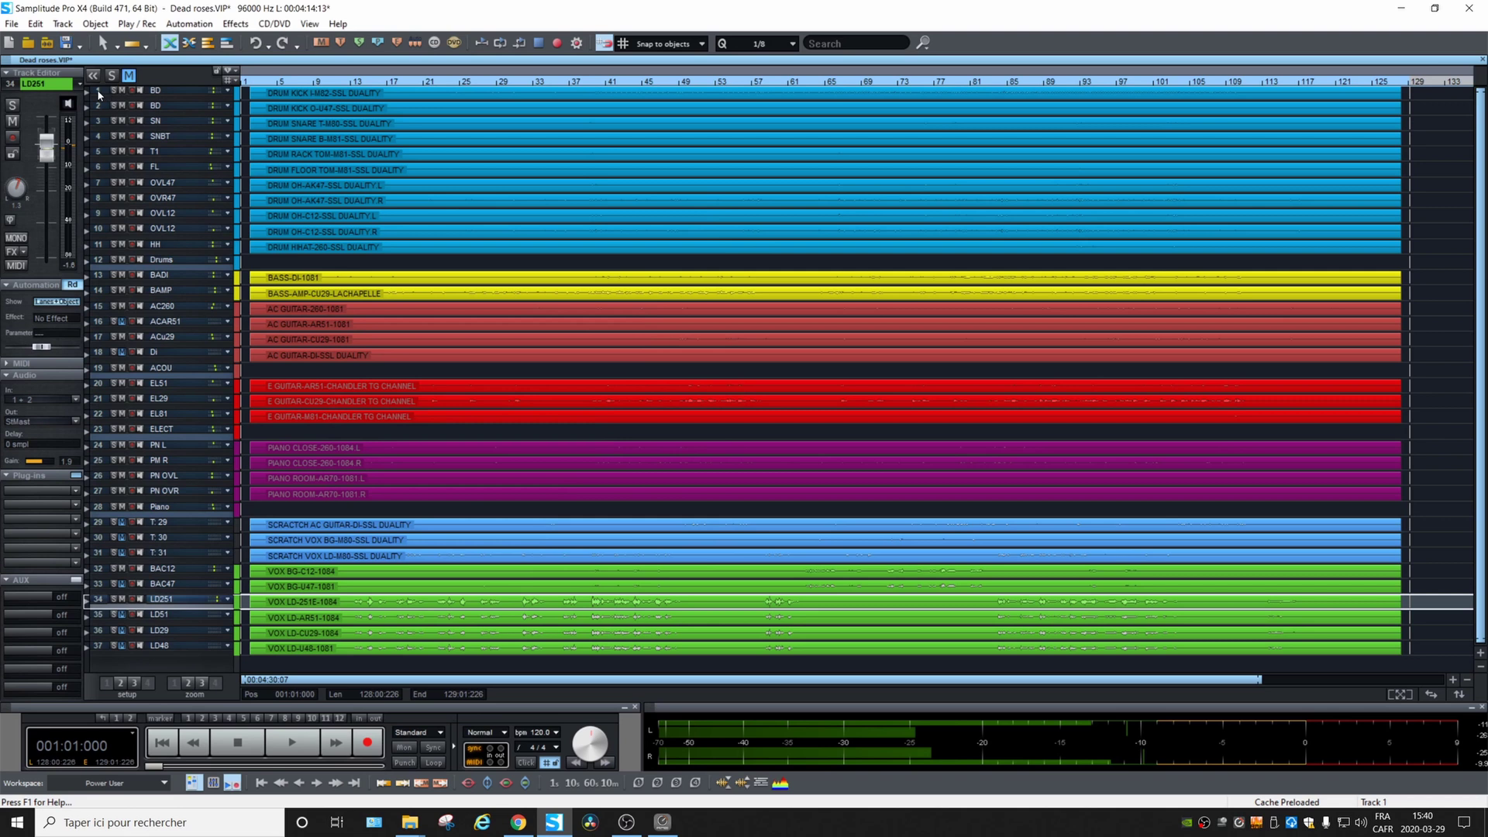
Make track 11 HH mono on input 15
click(96, 90)
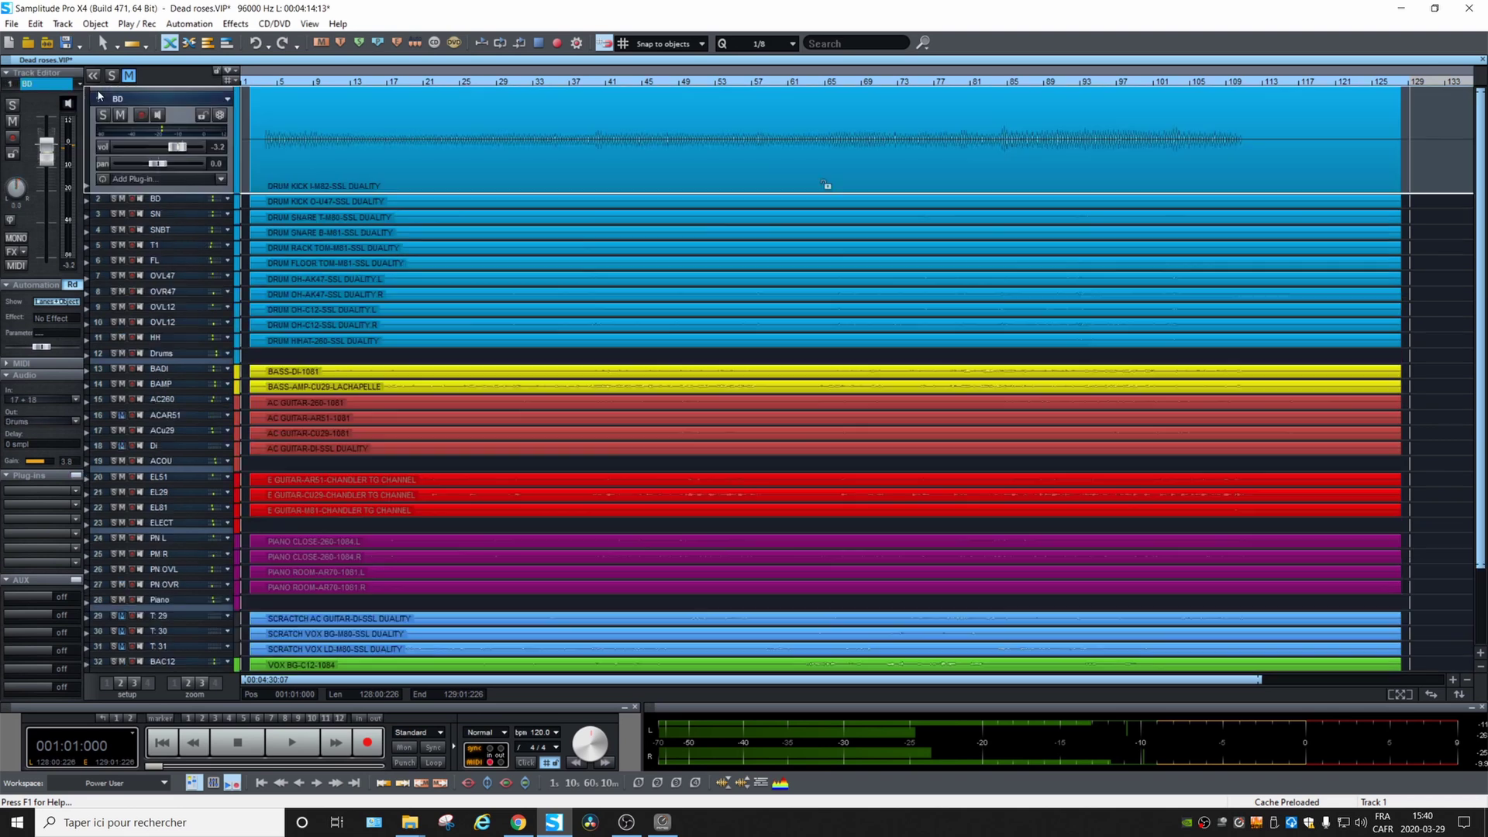
click(99, 338)
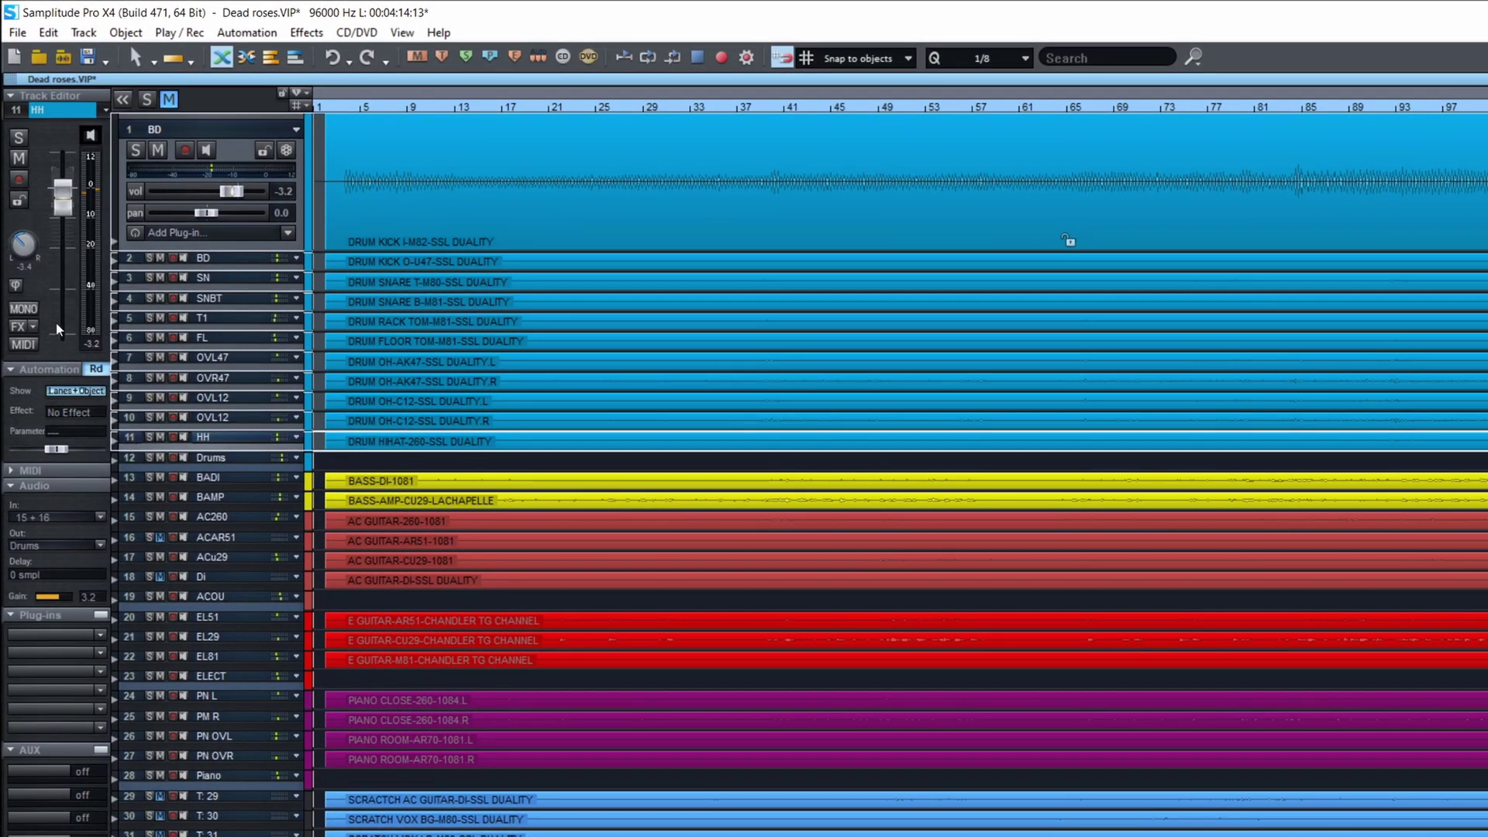
click(24, 309)
Select the BADI bass track, make the PN L lane taller, and open the mixer
scroll(124, 496, down, 1)
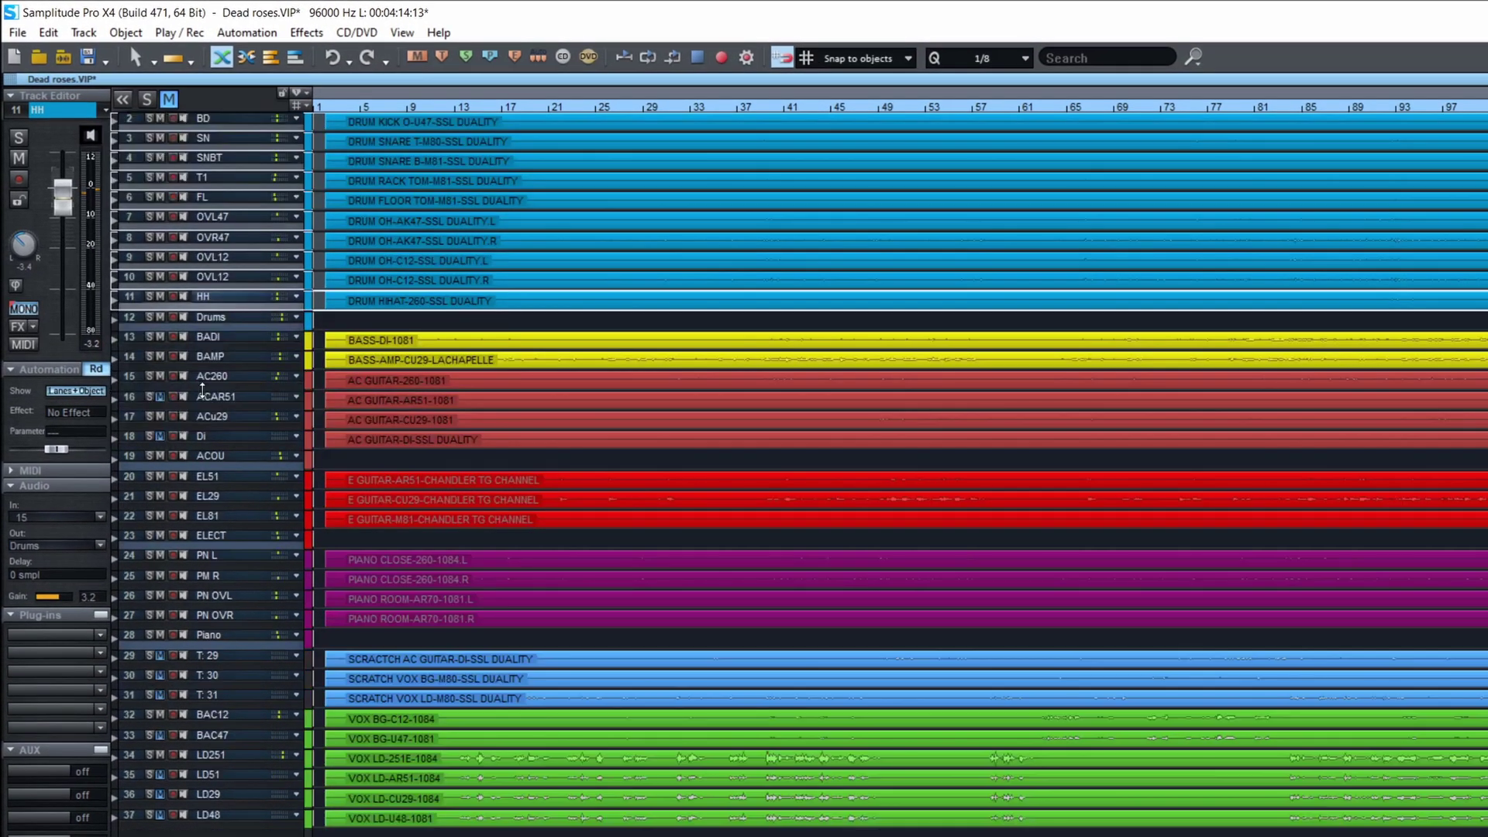
click(129, 344)
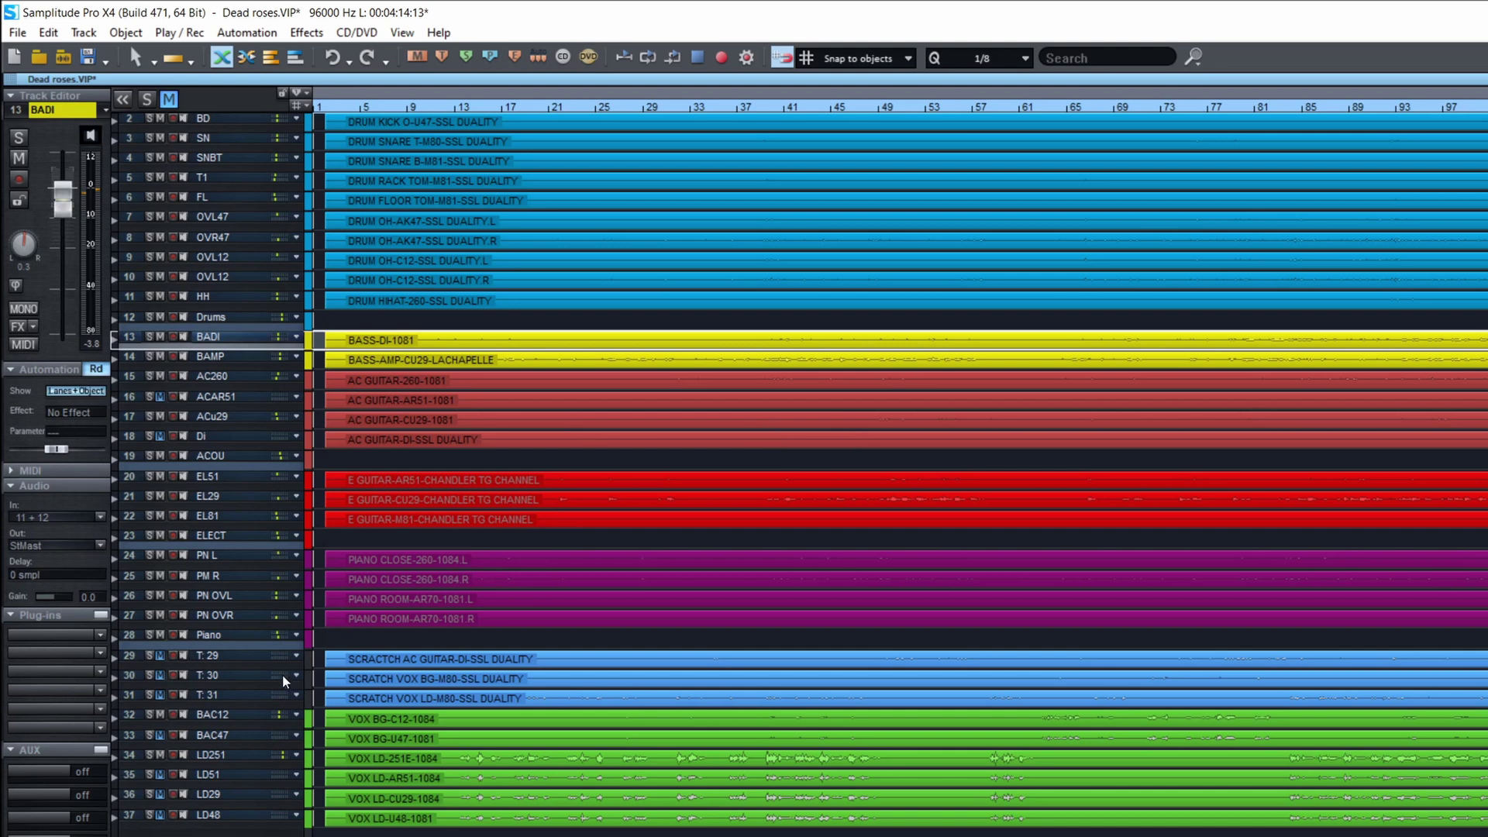
mouse_move(252, 569)
mouse_down()
mouse_move(253, 713)
mouse_move(267, 591)
mouse_up()
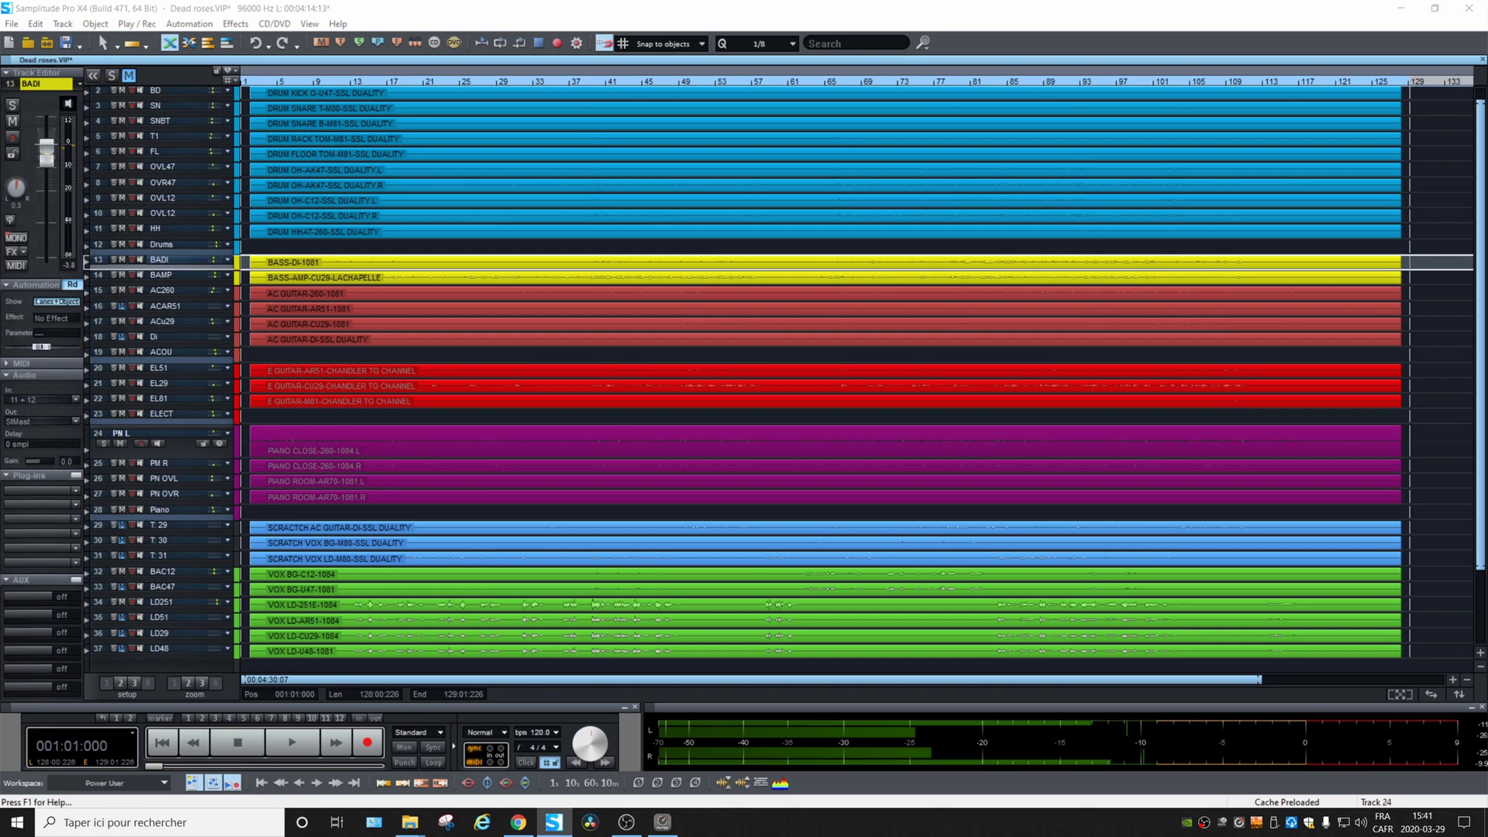
key(m)
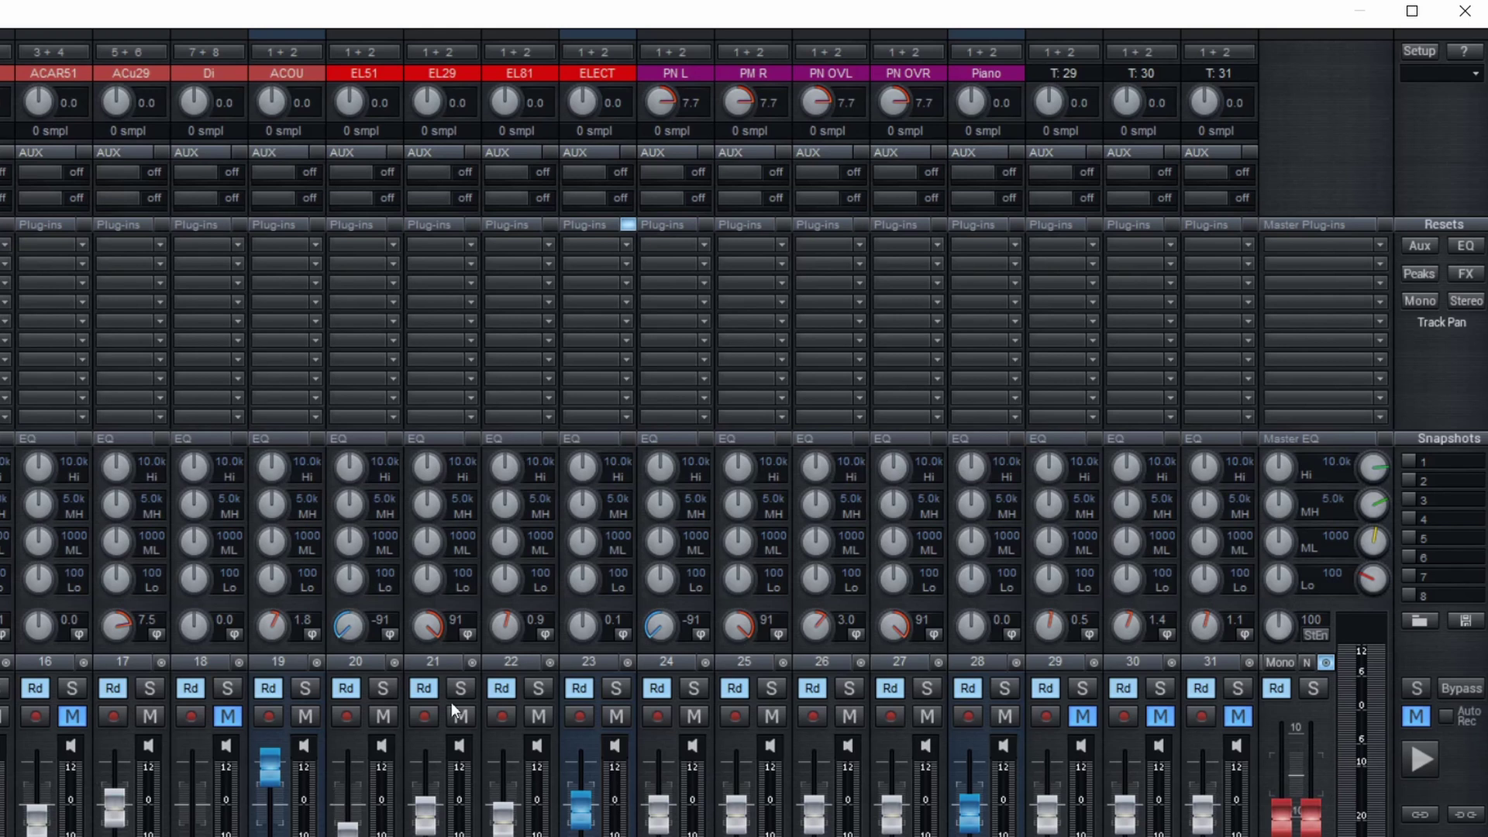
Reset all channel pans to centre with Resets > Stereo, scroll back to channel 1, and close the mixer
click(1466, 302)
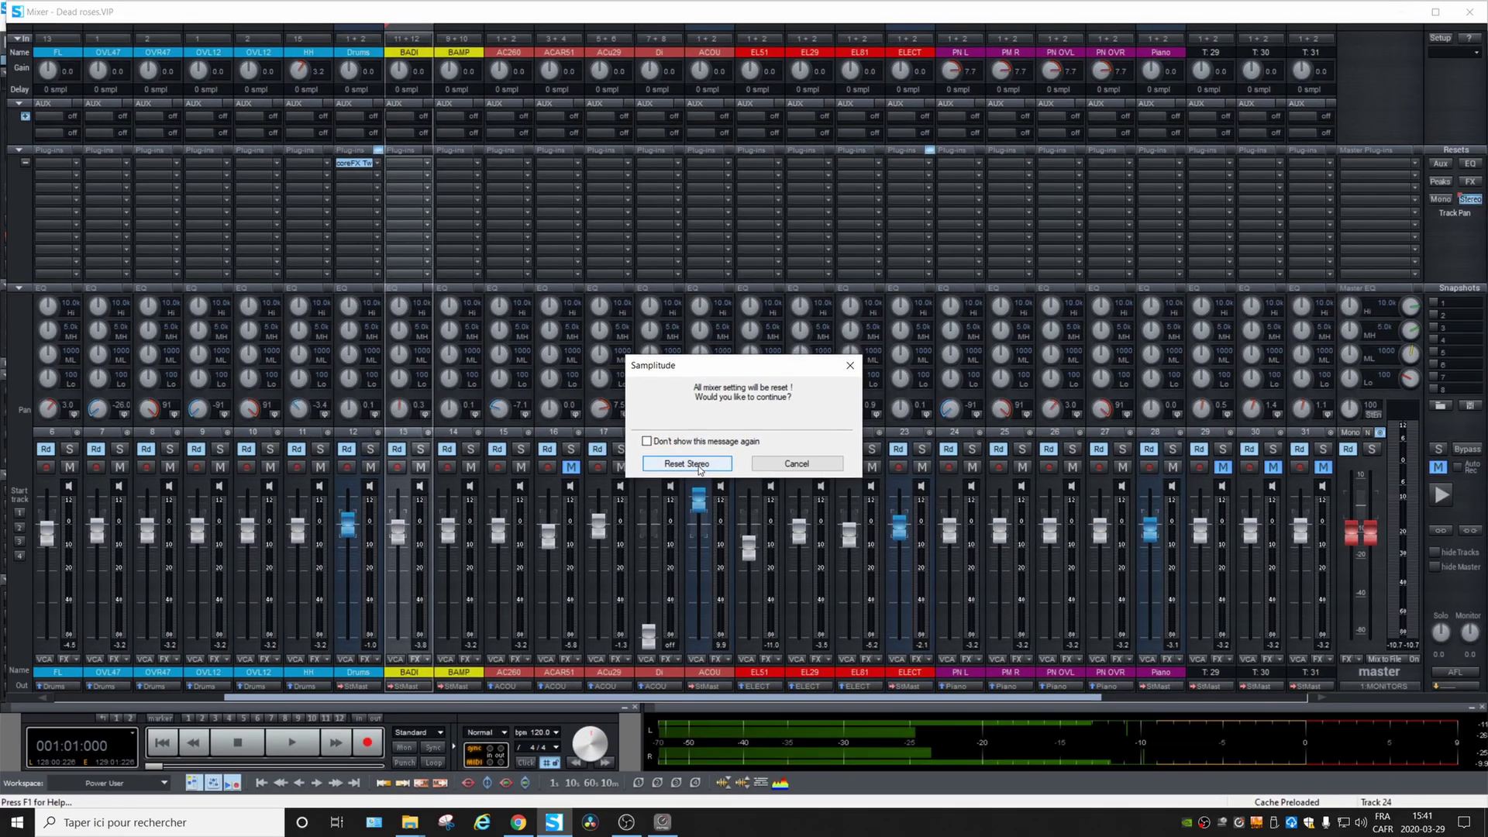
click(503, 553)
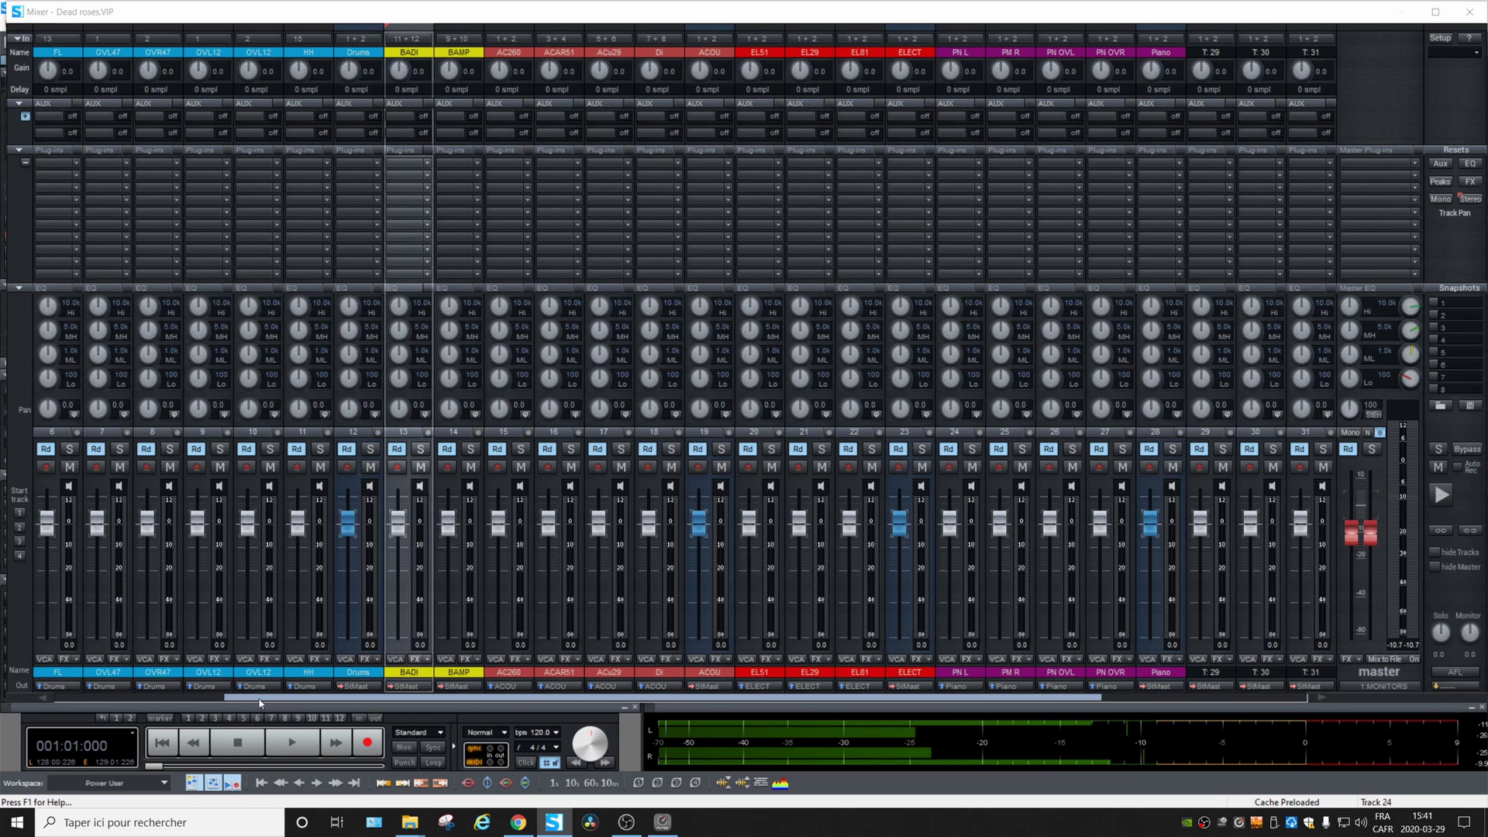
drag(257, 700, 40, 686)
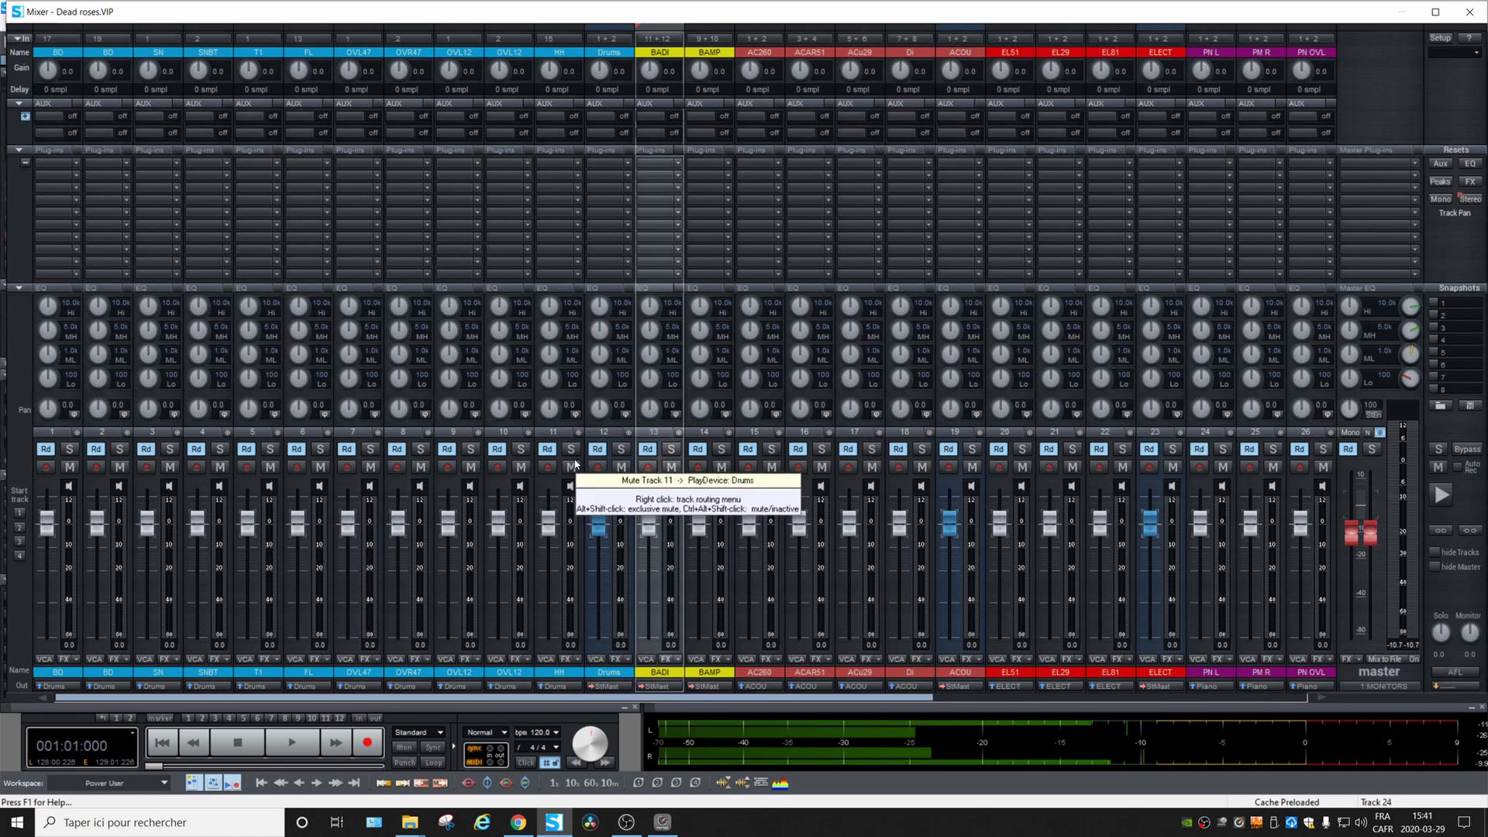
click(1470, 13)
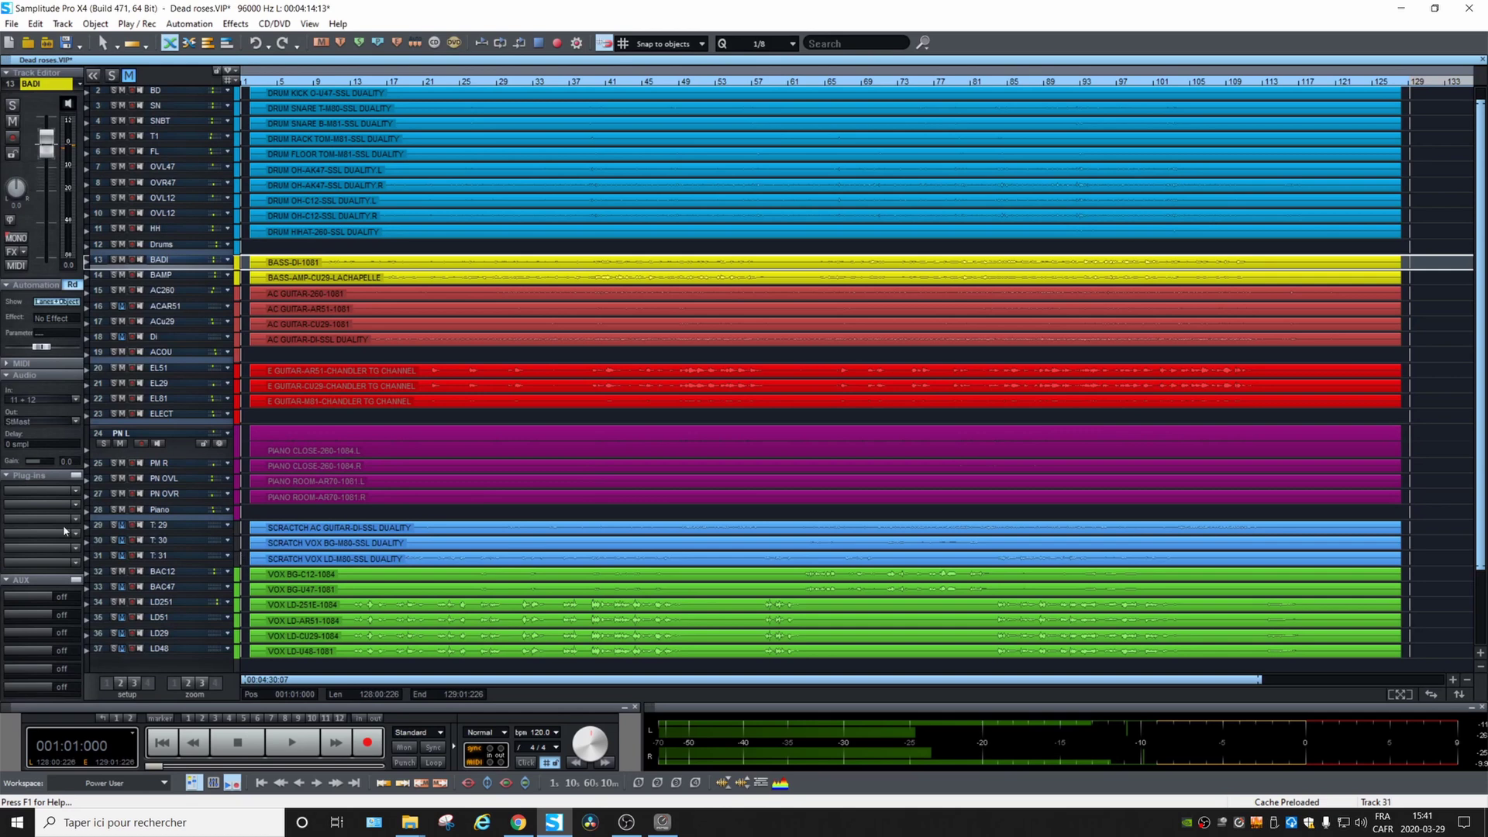
In Track Bouncing, keep routing on All (Ignore device routing), exclude track effects, and accept
click(12, 23)
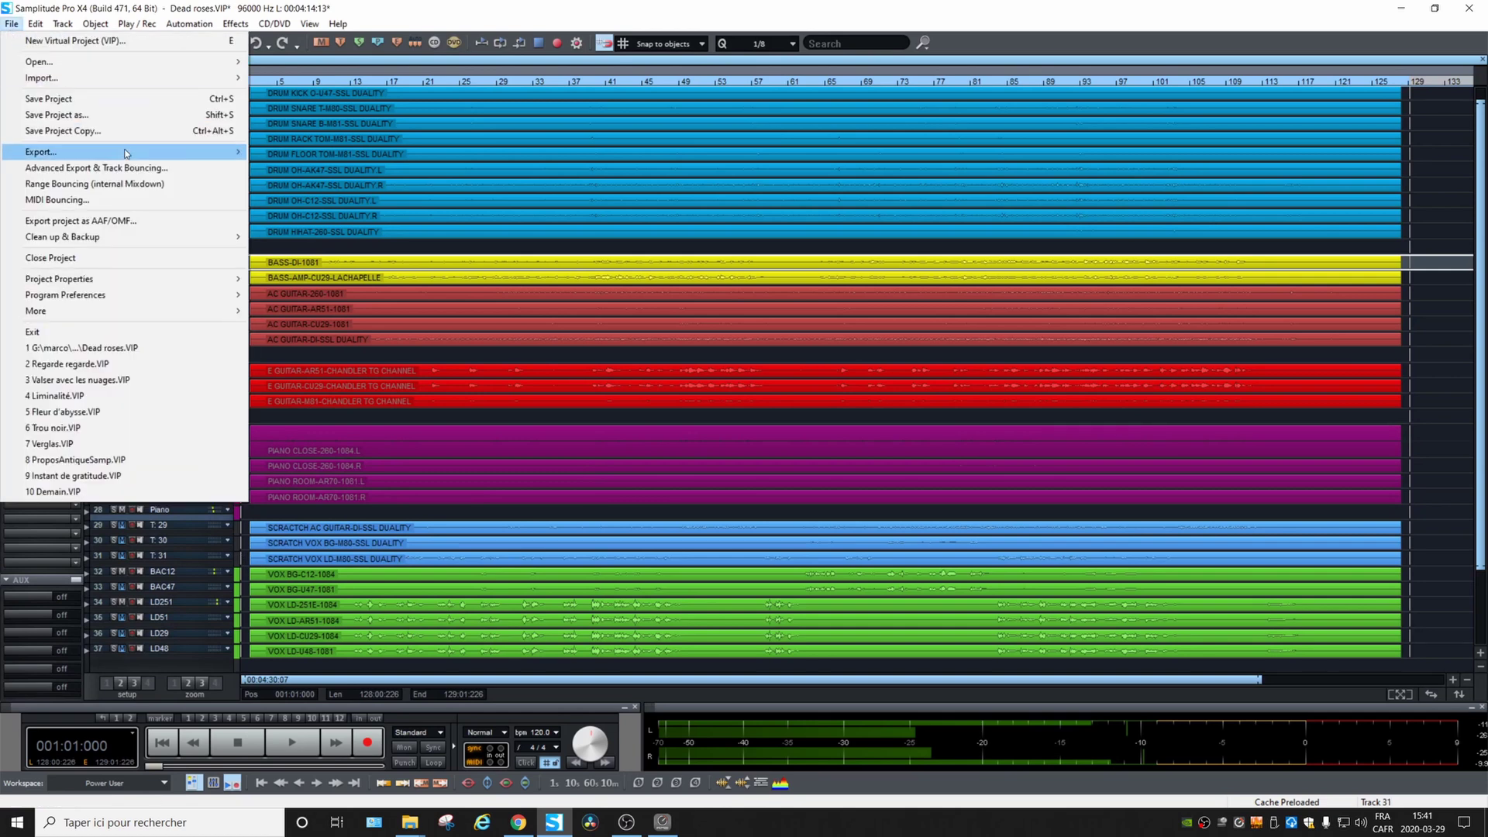
click(147, 169)
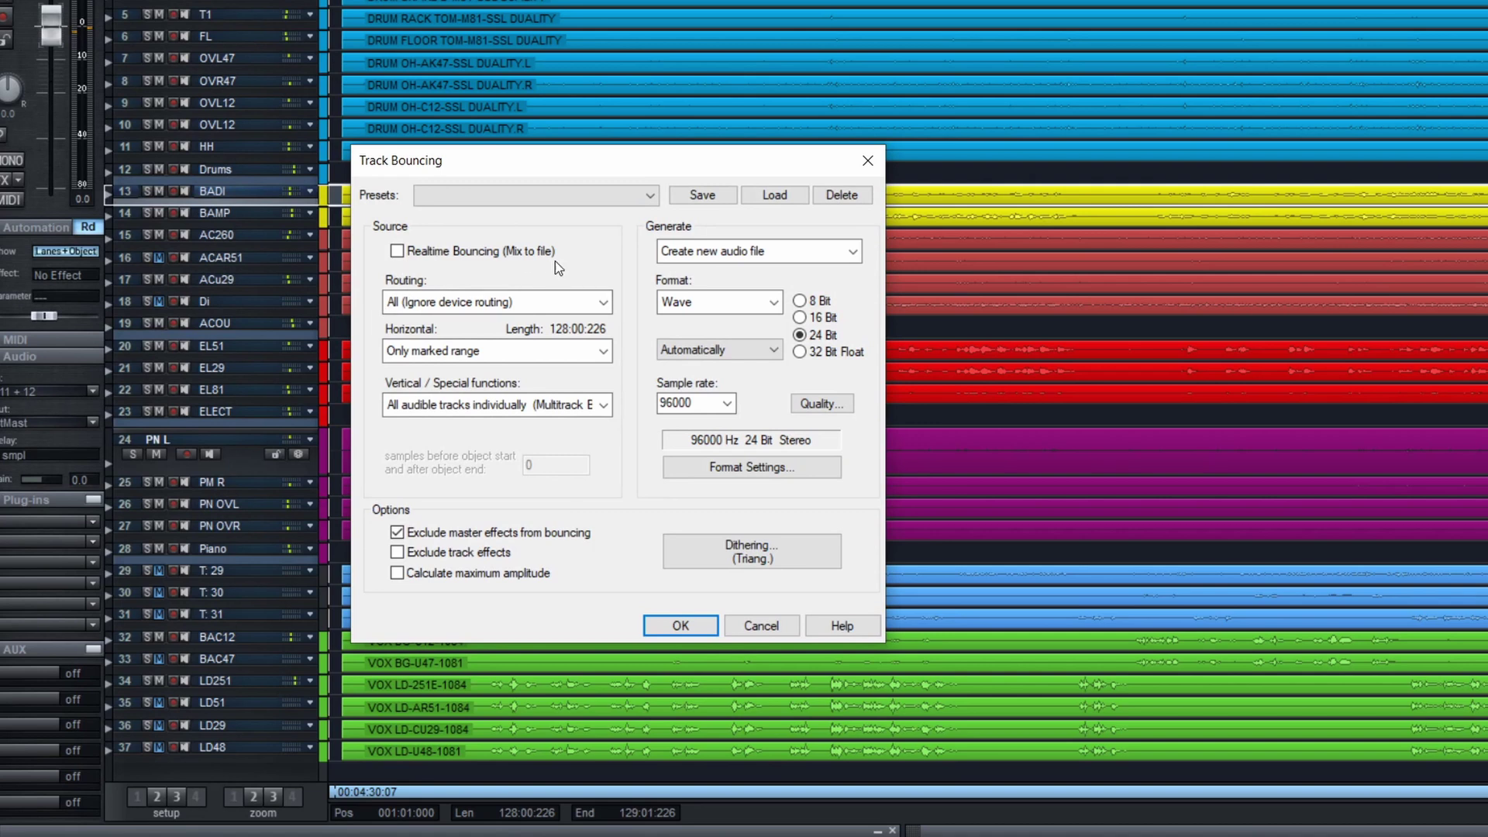
click(446, 303)
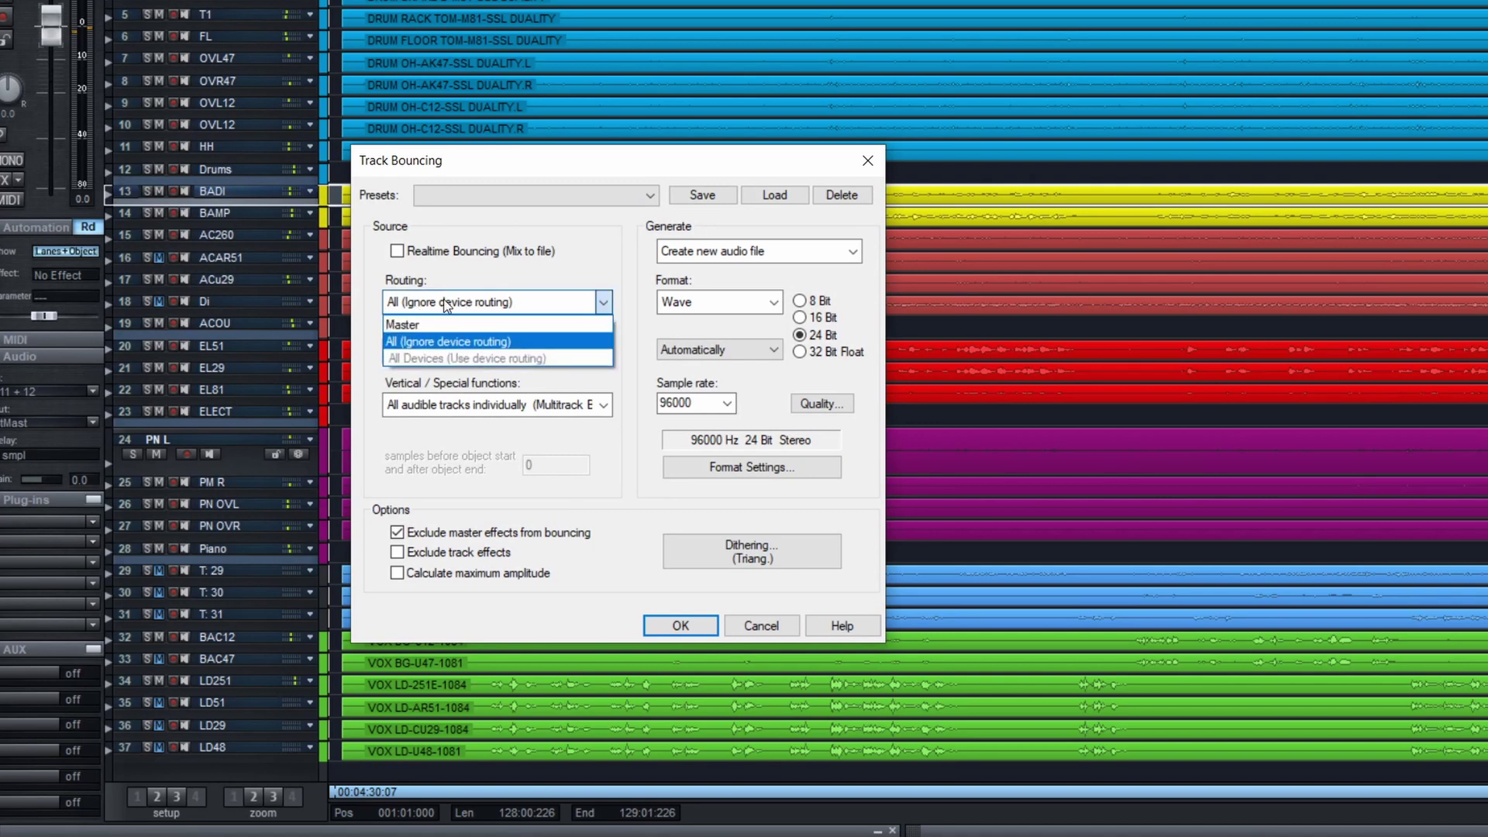
click(544, 309)
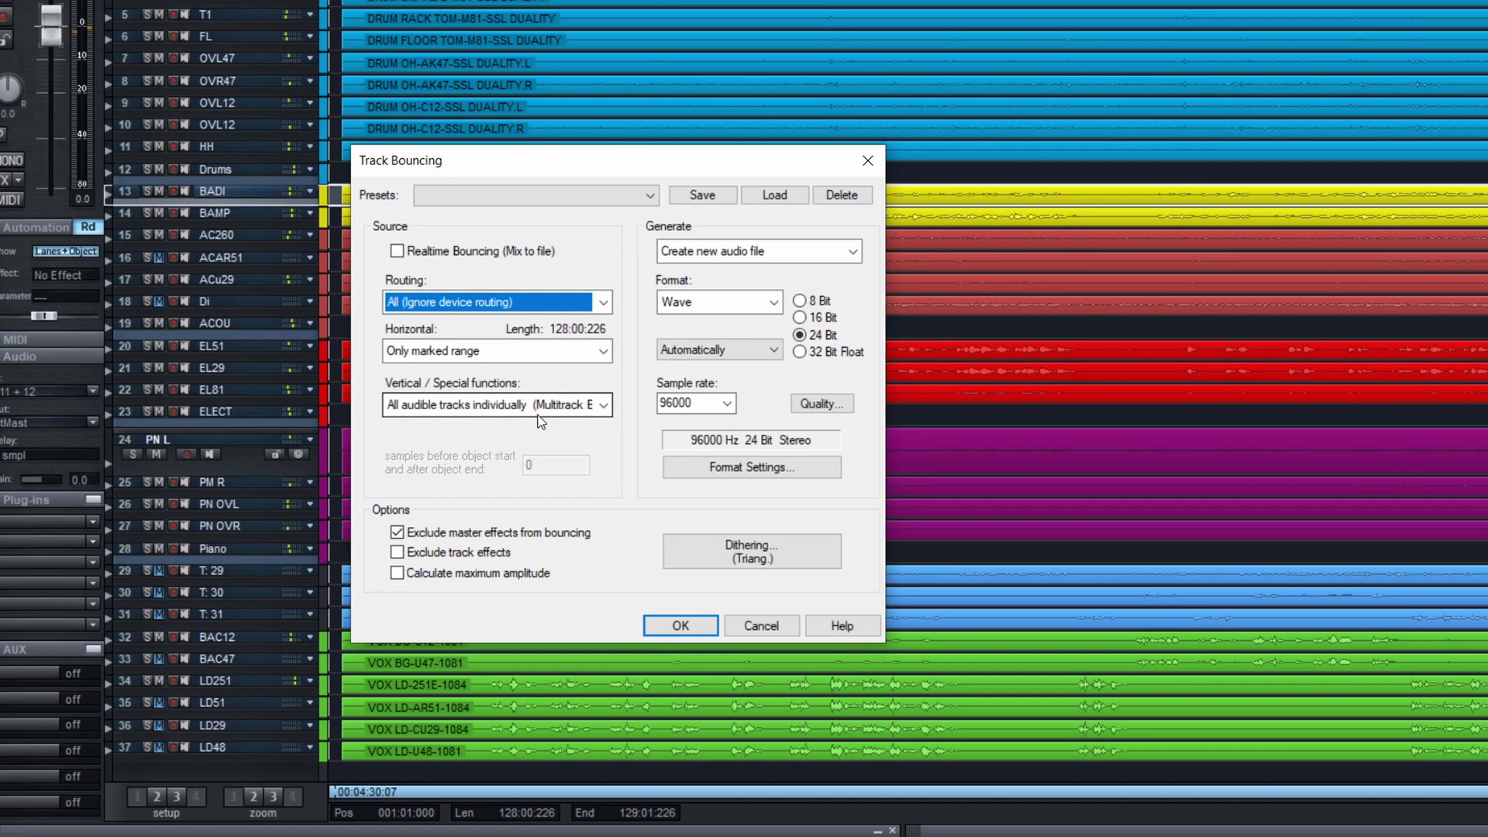
click(397, 552)
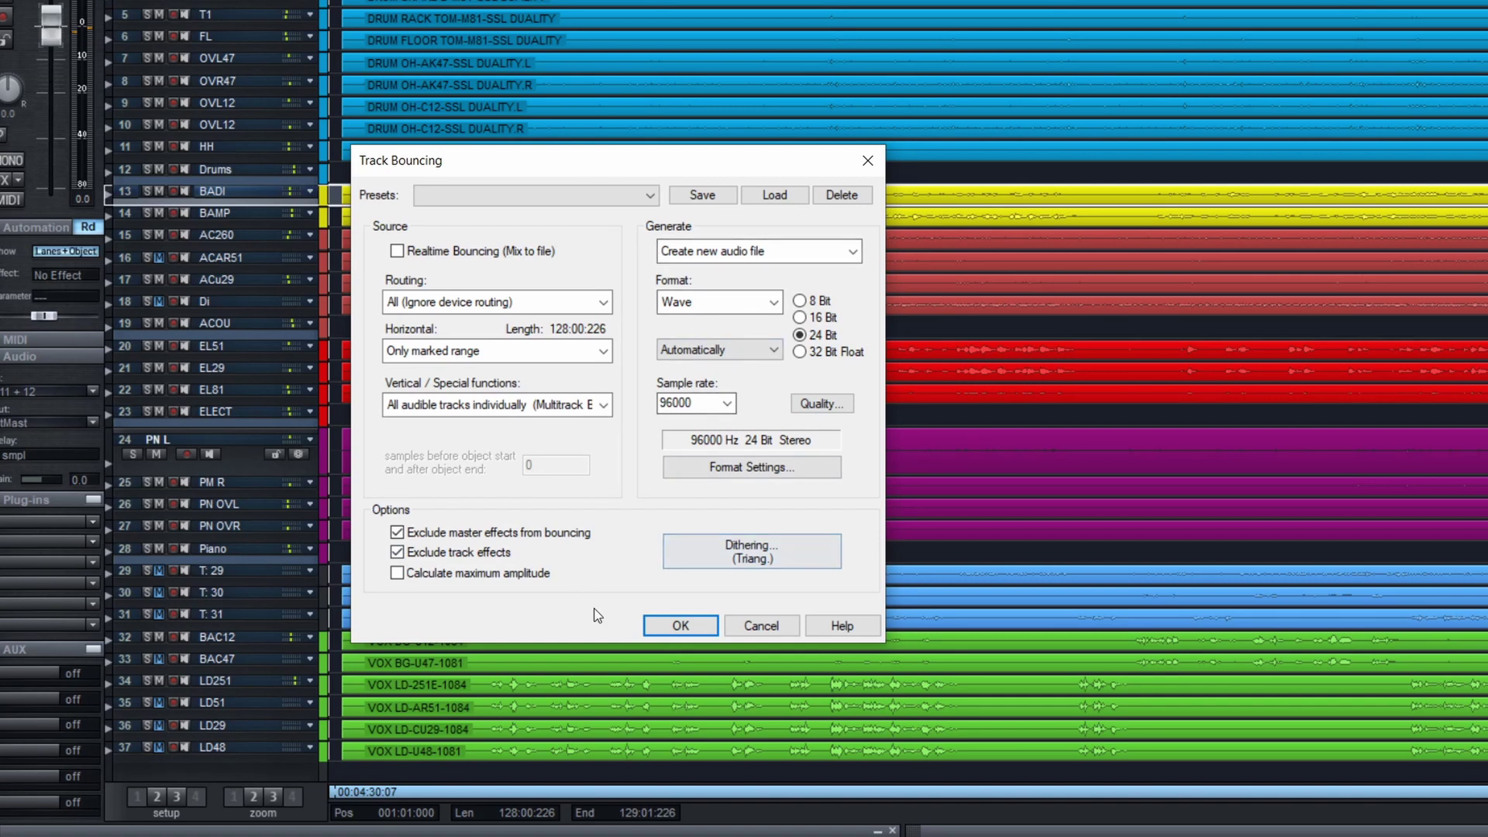
click(680, 627)
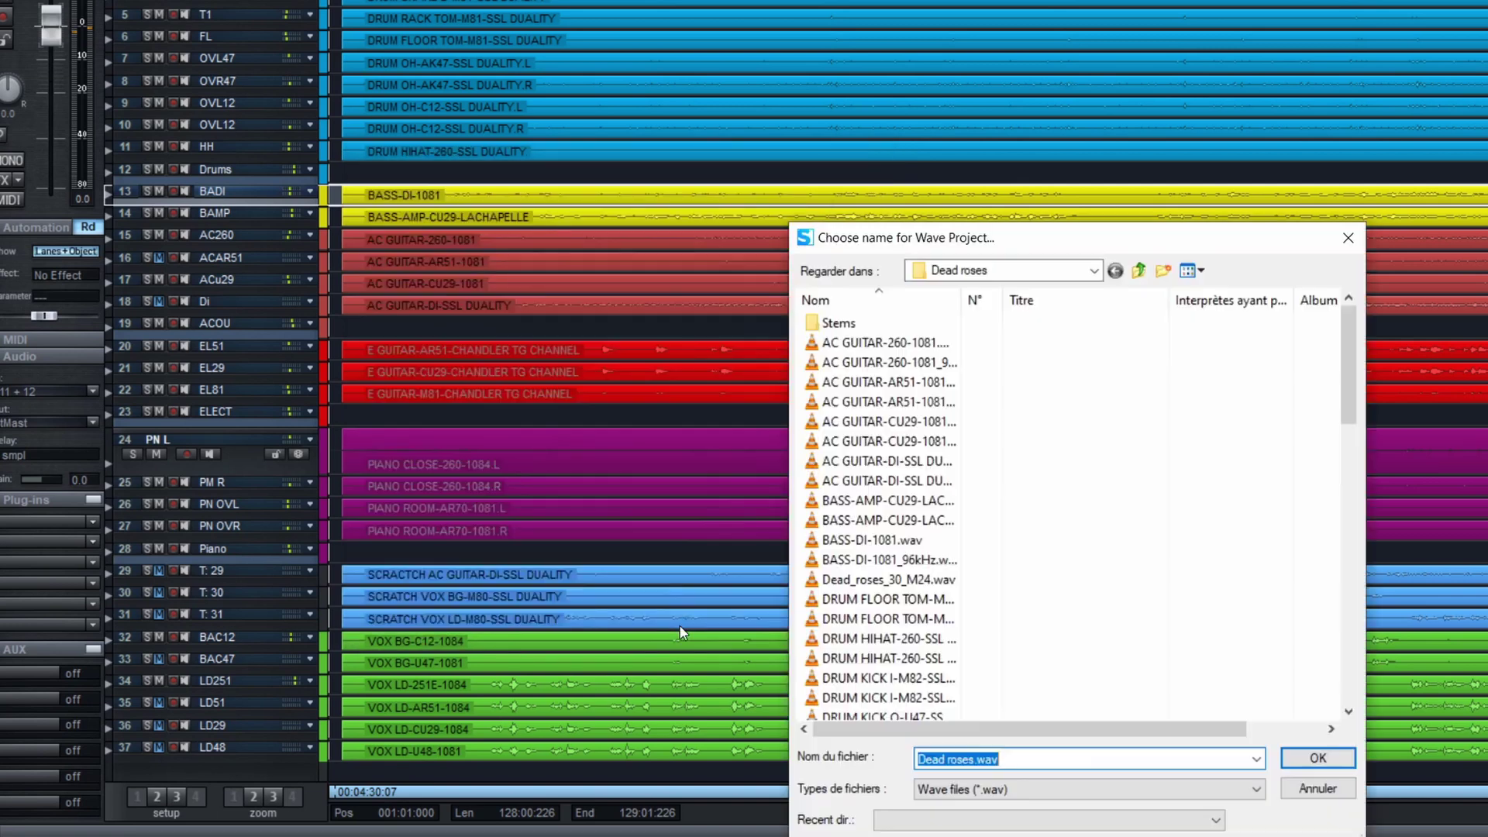
Export all 37 tracks as Dead roses WAV stems into the Stems folder
double_click(842, 324)
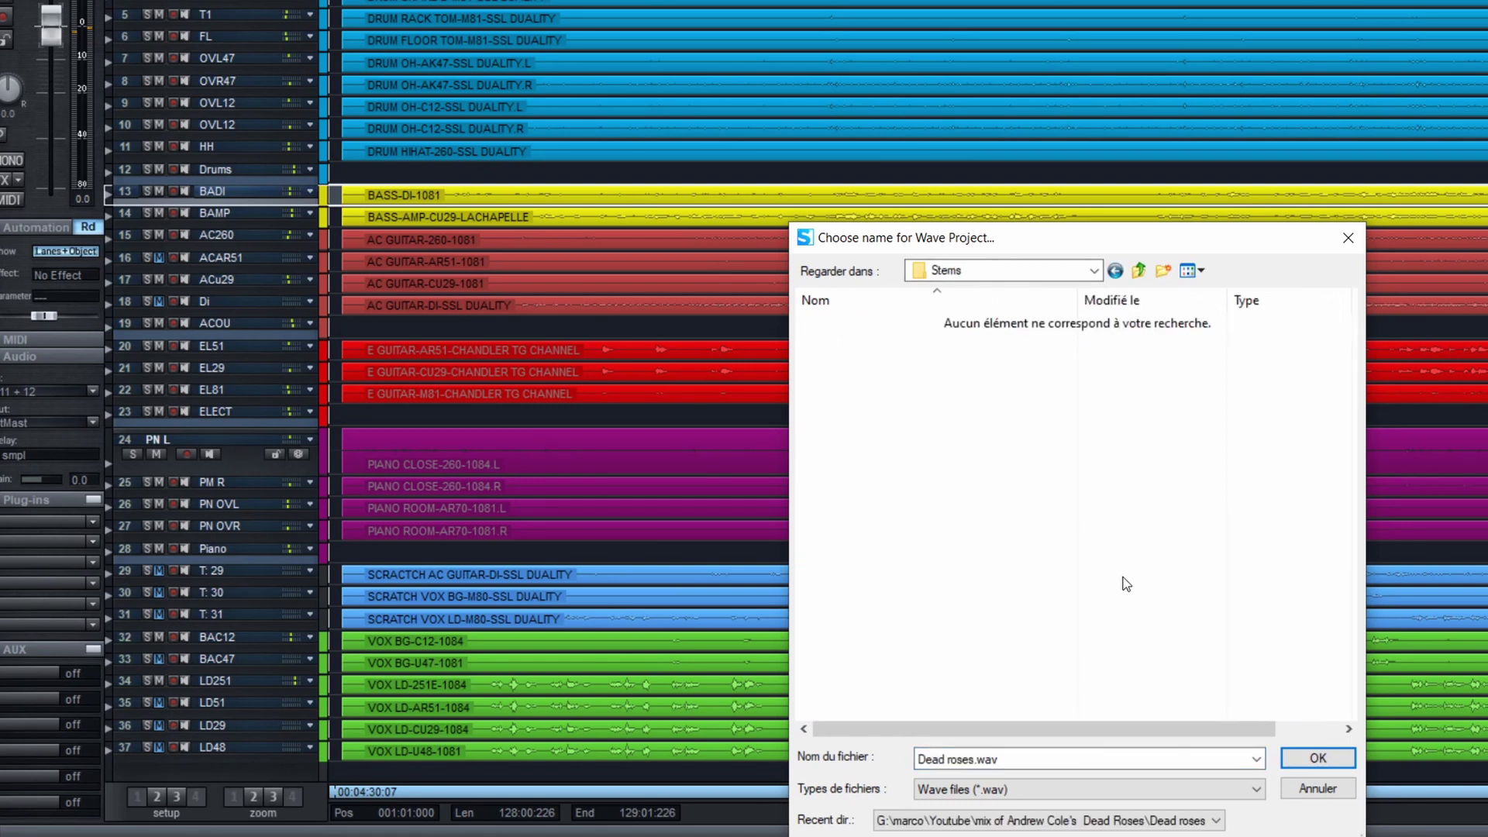
click(1325, 758)
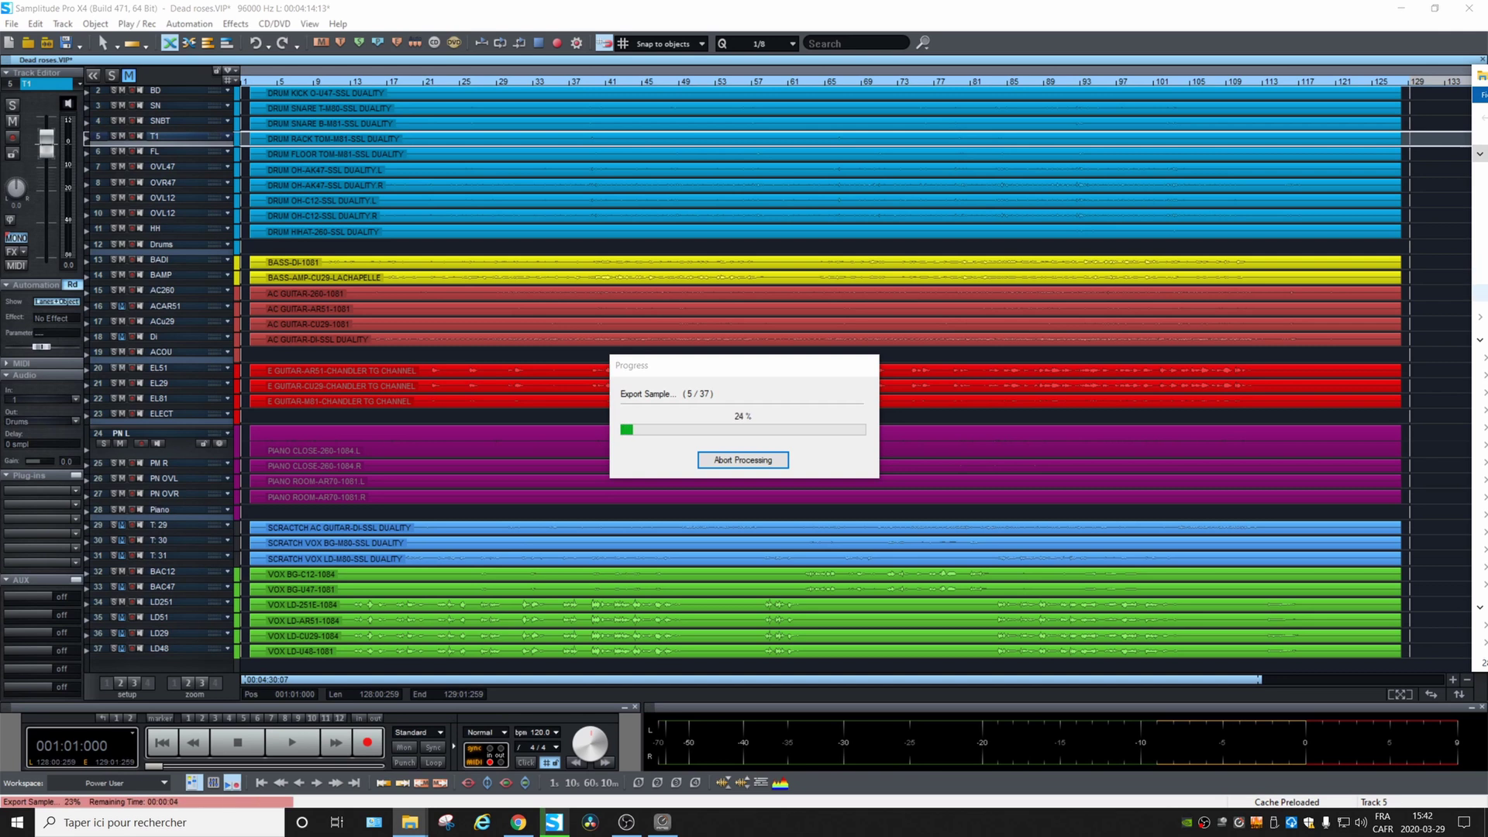
click(410, 821)
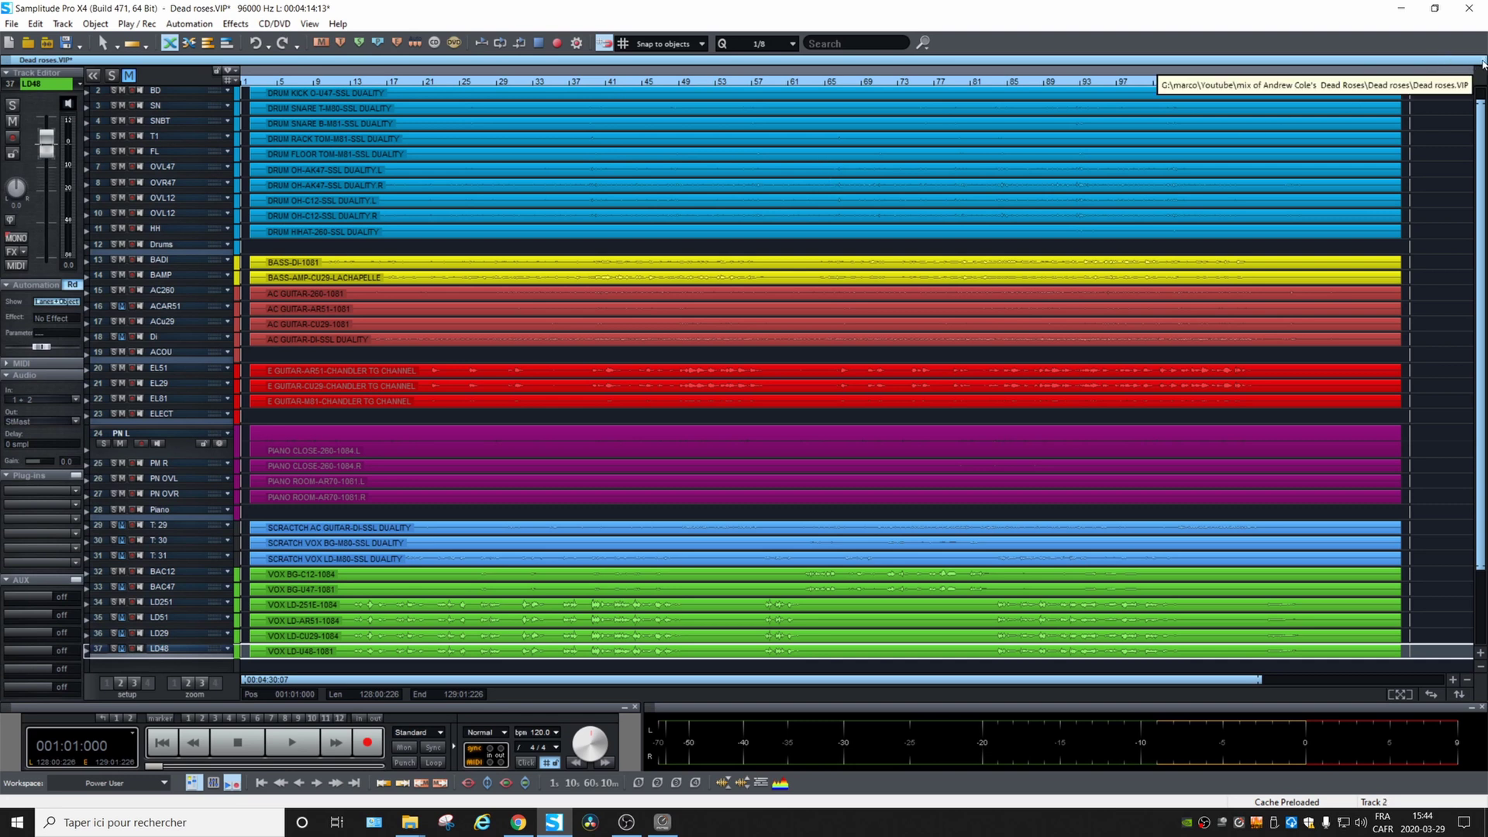
Create a new virtual project named 'test stems' from the 8 MonoTrack 8 IO template
click(15, 23)
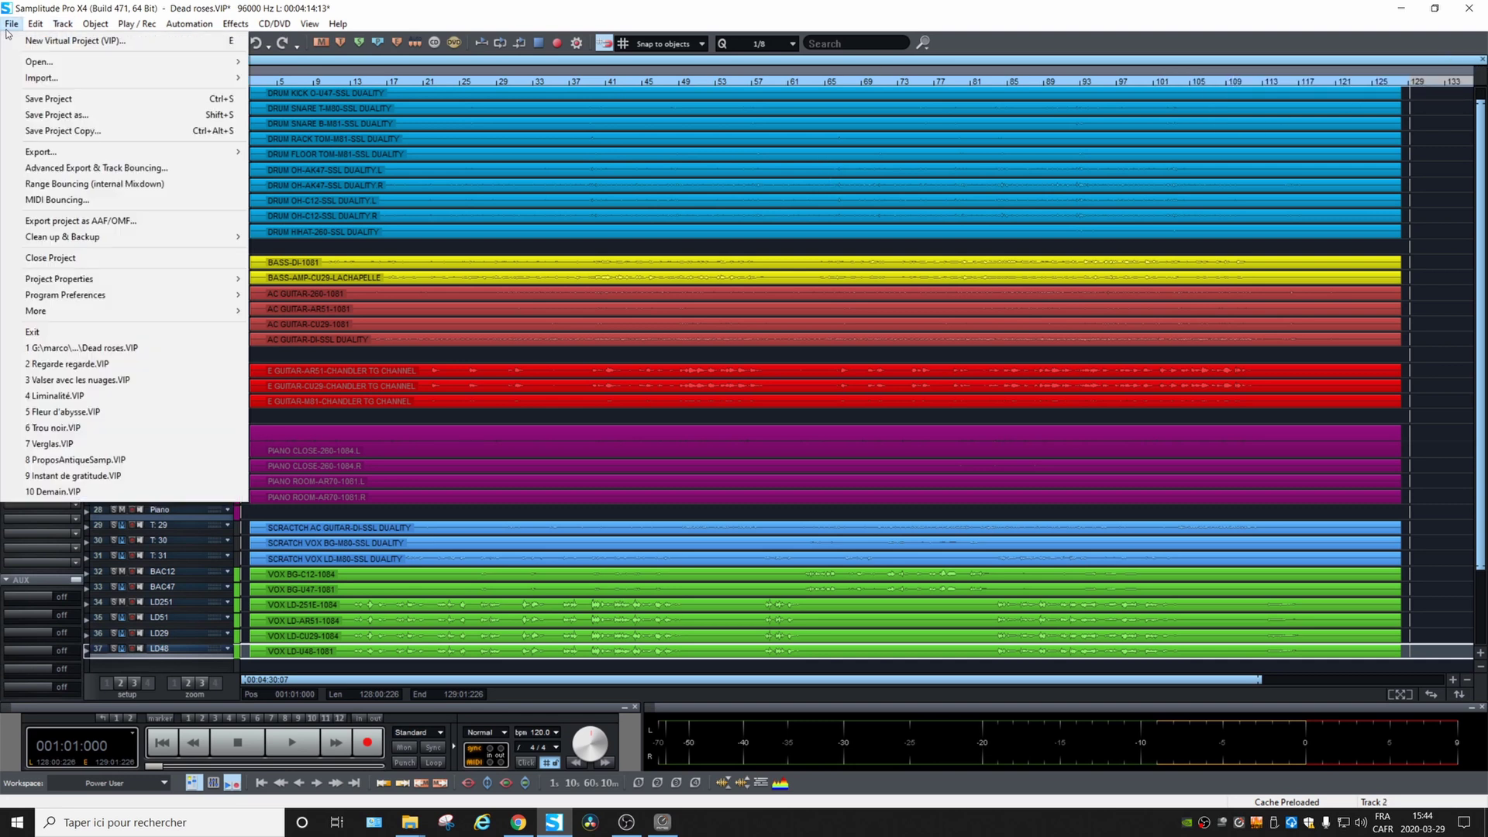
click(77, 43)
text(test)
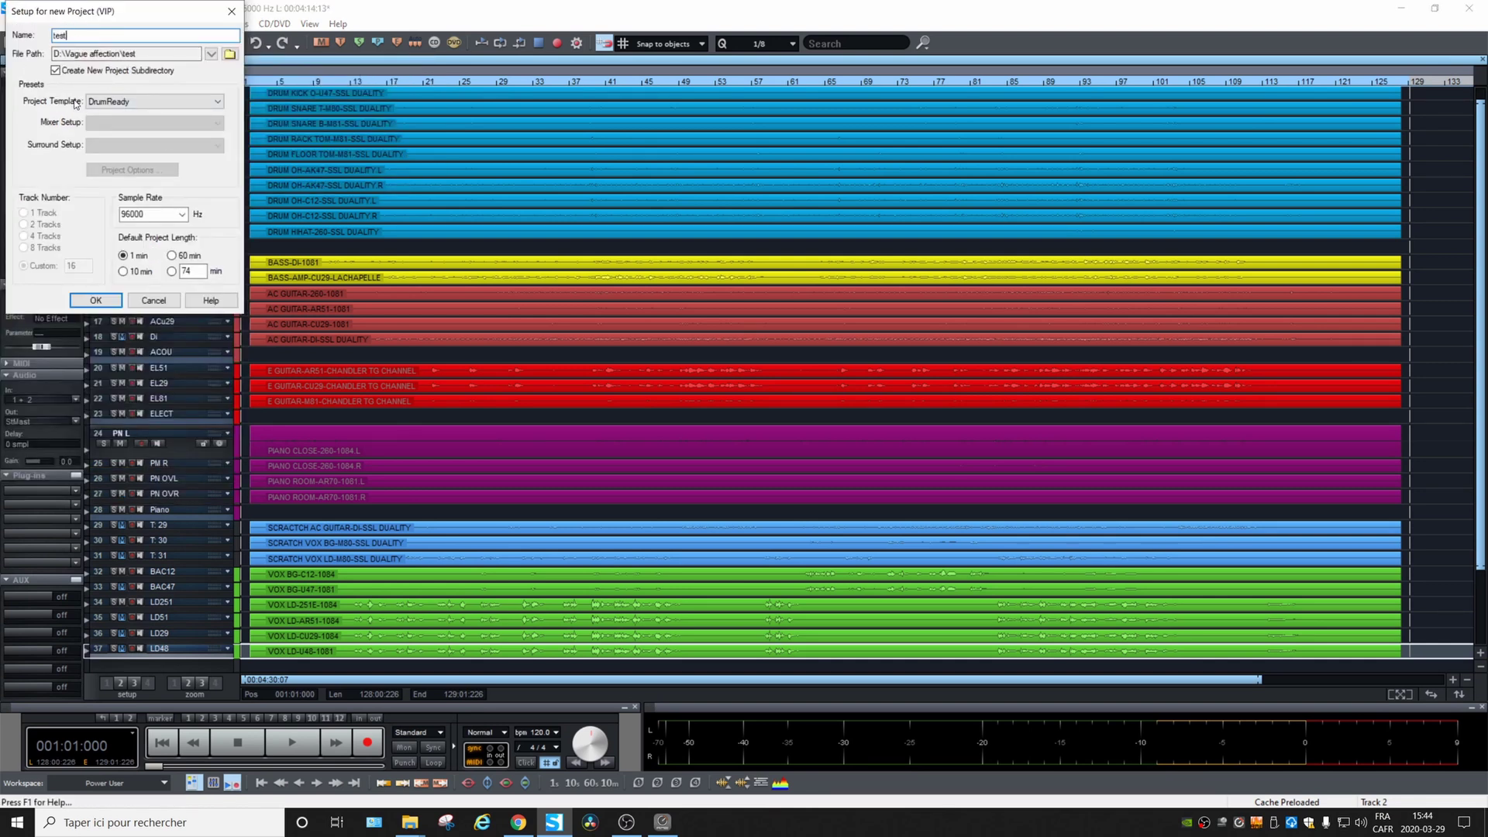
text( stems)
click(218, 101)
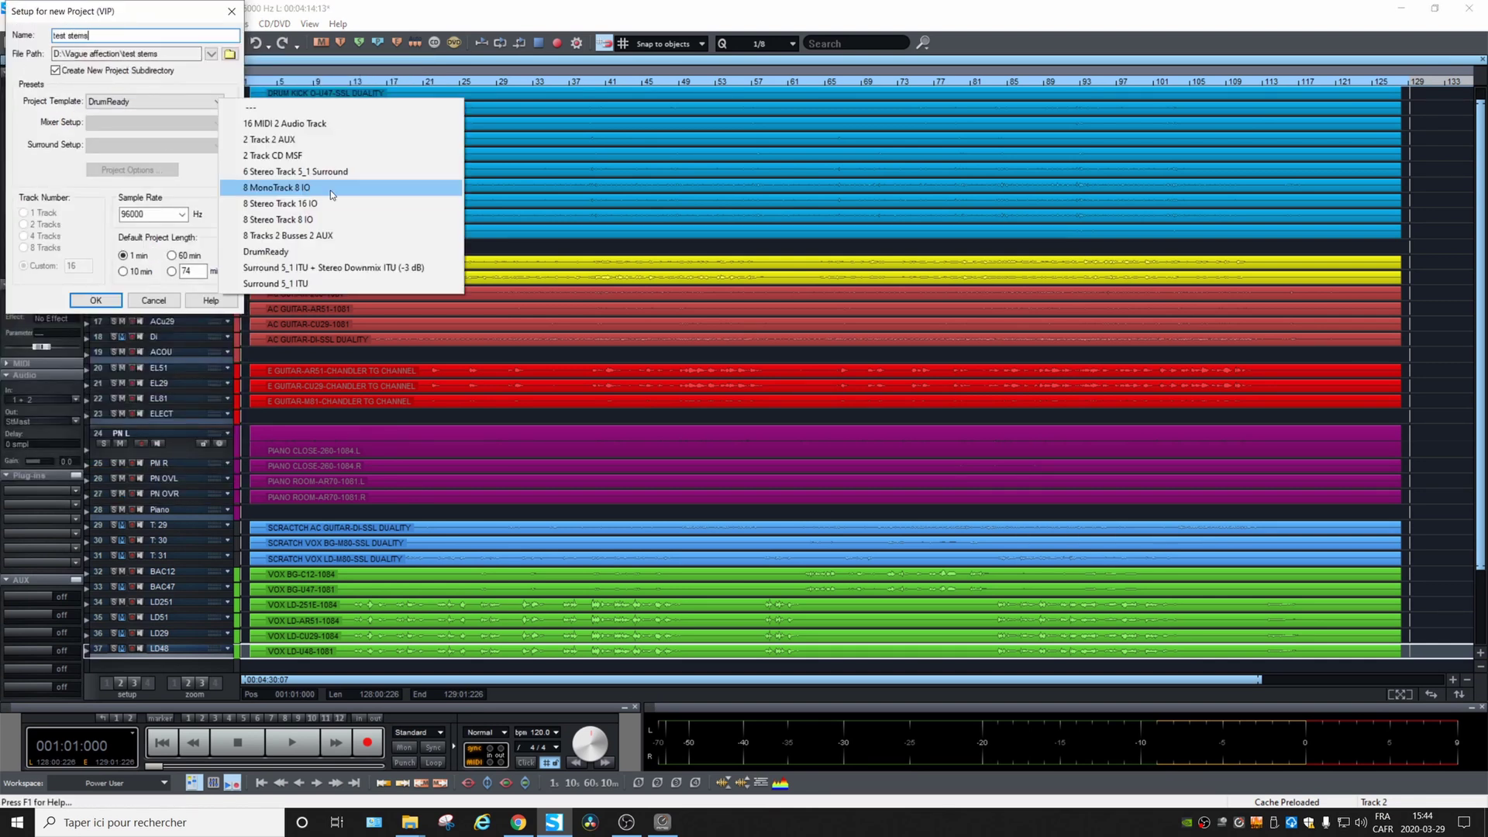
click(284, 188)
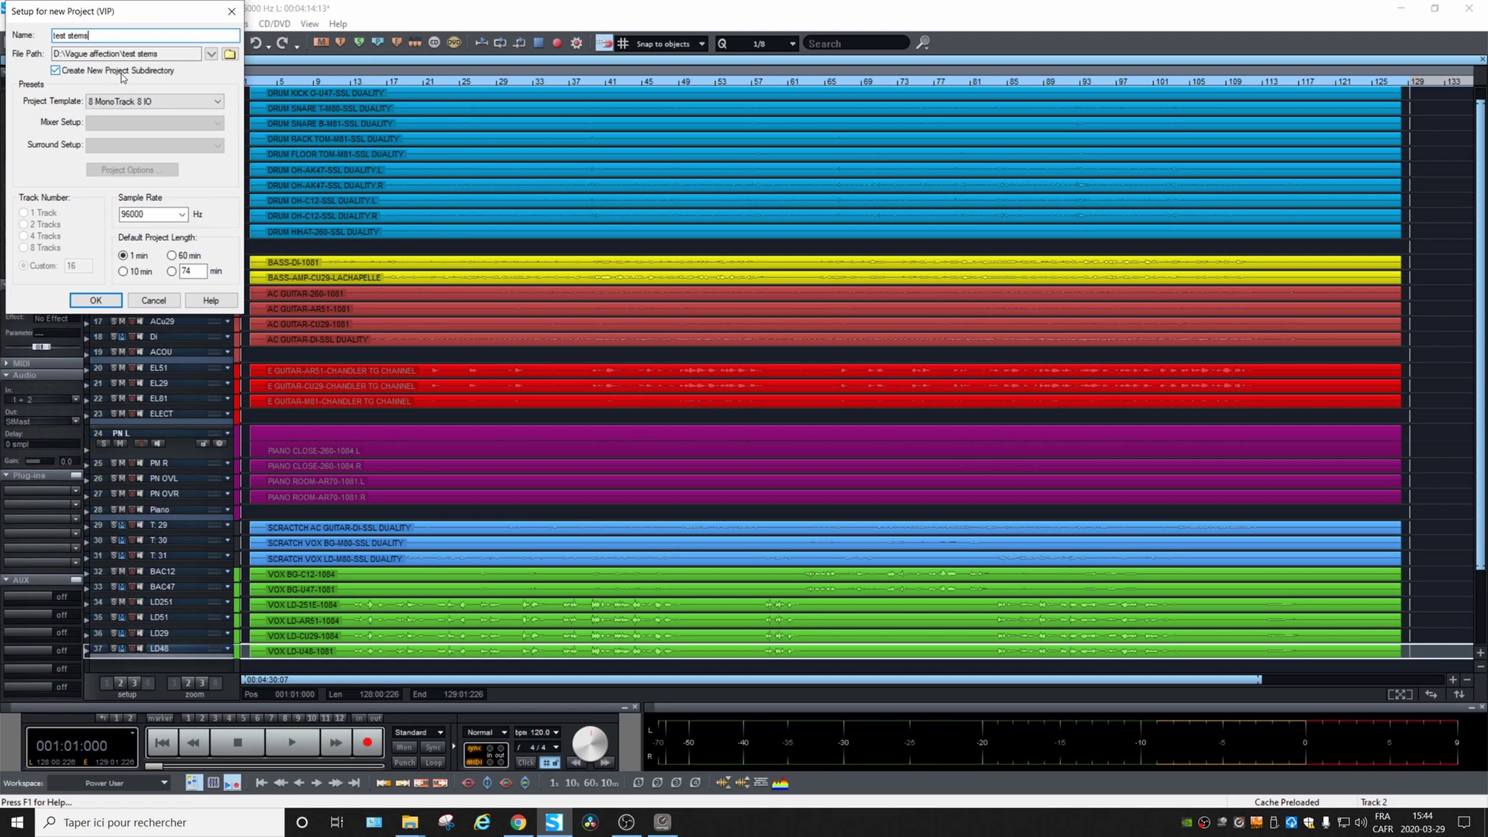
click(97, 300)
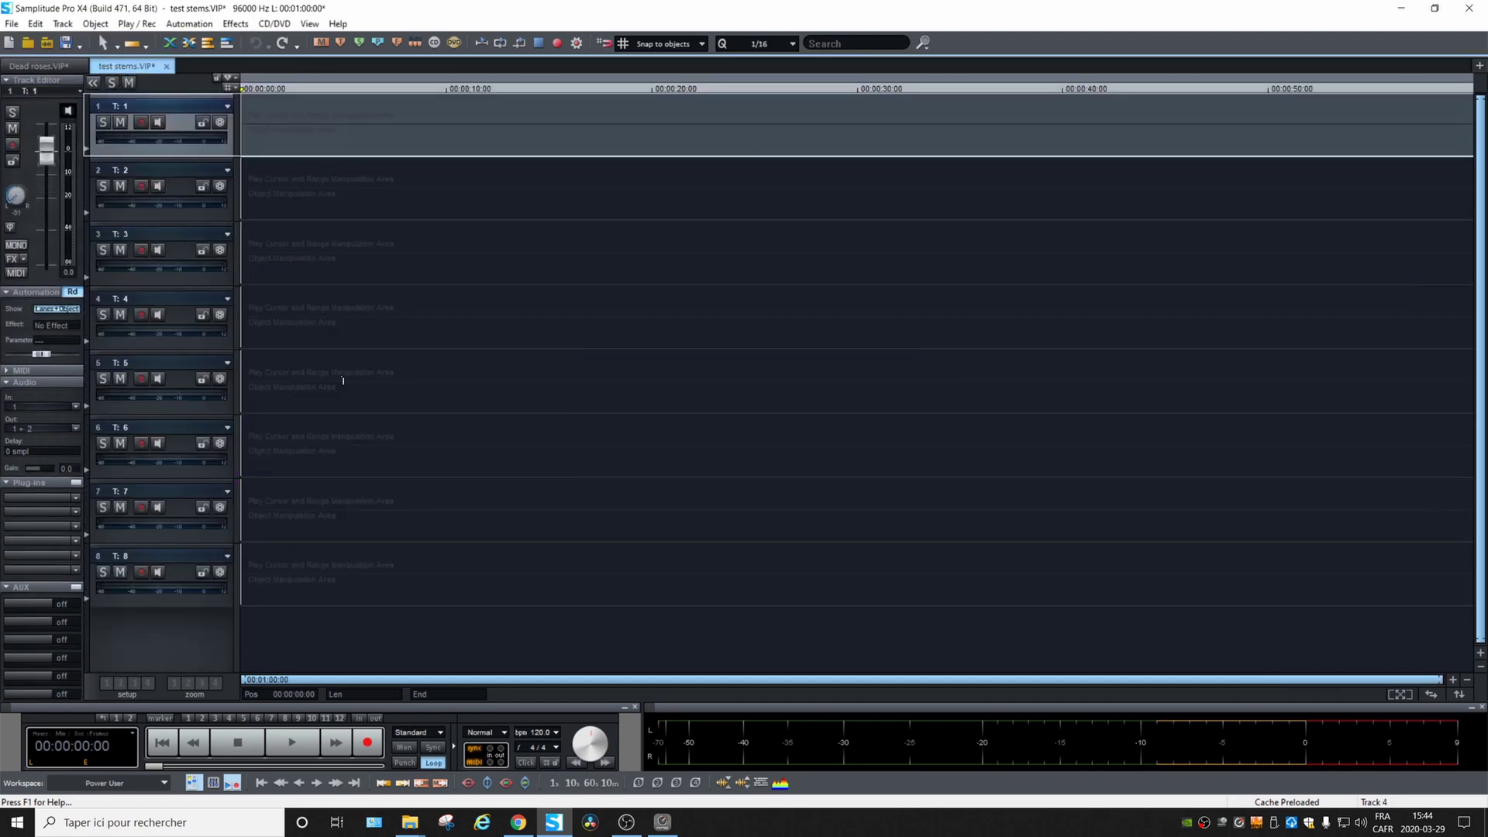
Add 30 empty tracks after track 8 and place the Stems folder window alongside
right_click(170, 621)
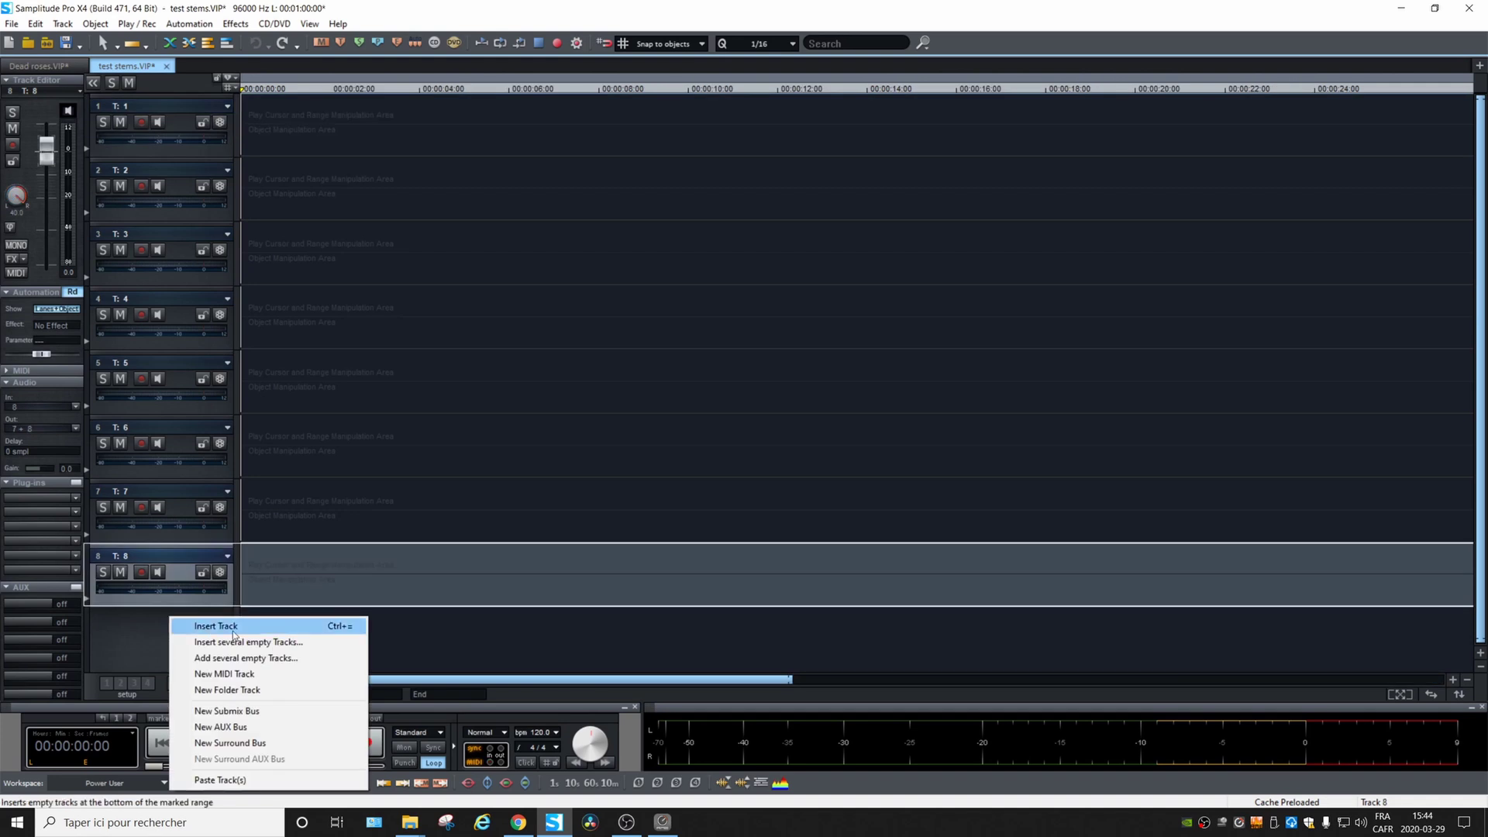
click(292, 660)
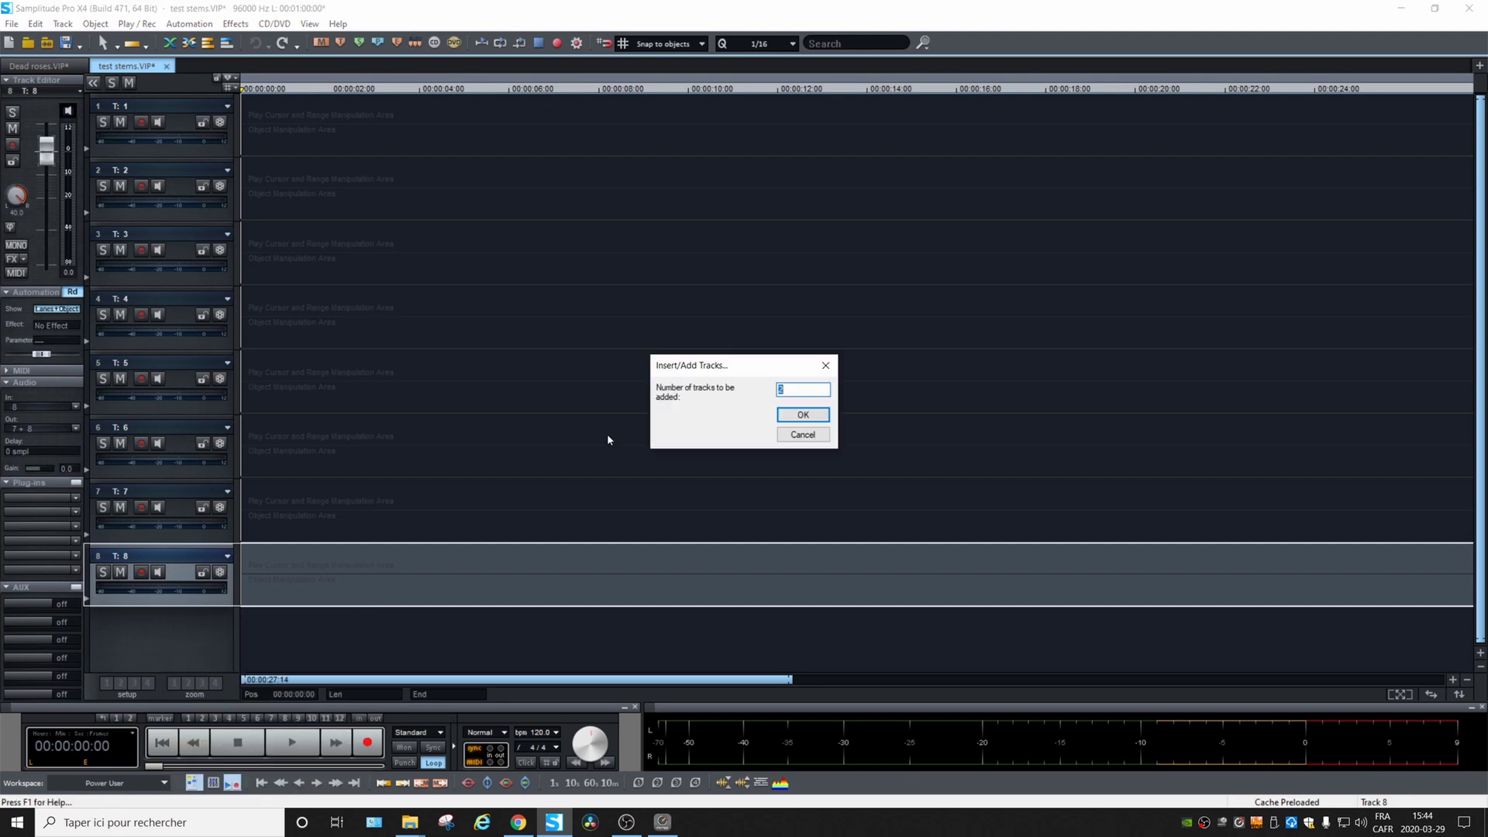
text(30)
key(Return)
key(alt+Tab)
drag(1036, 126, 896, 103)
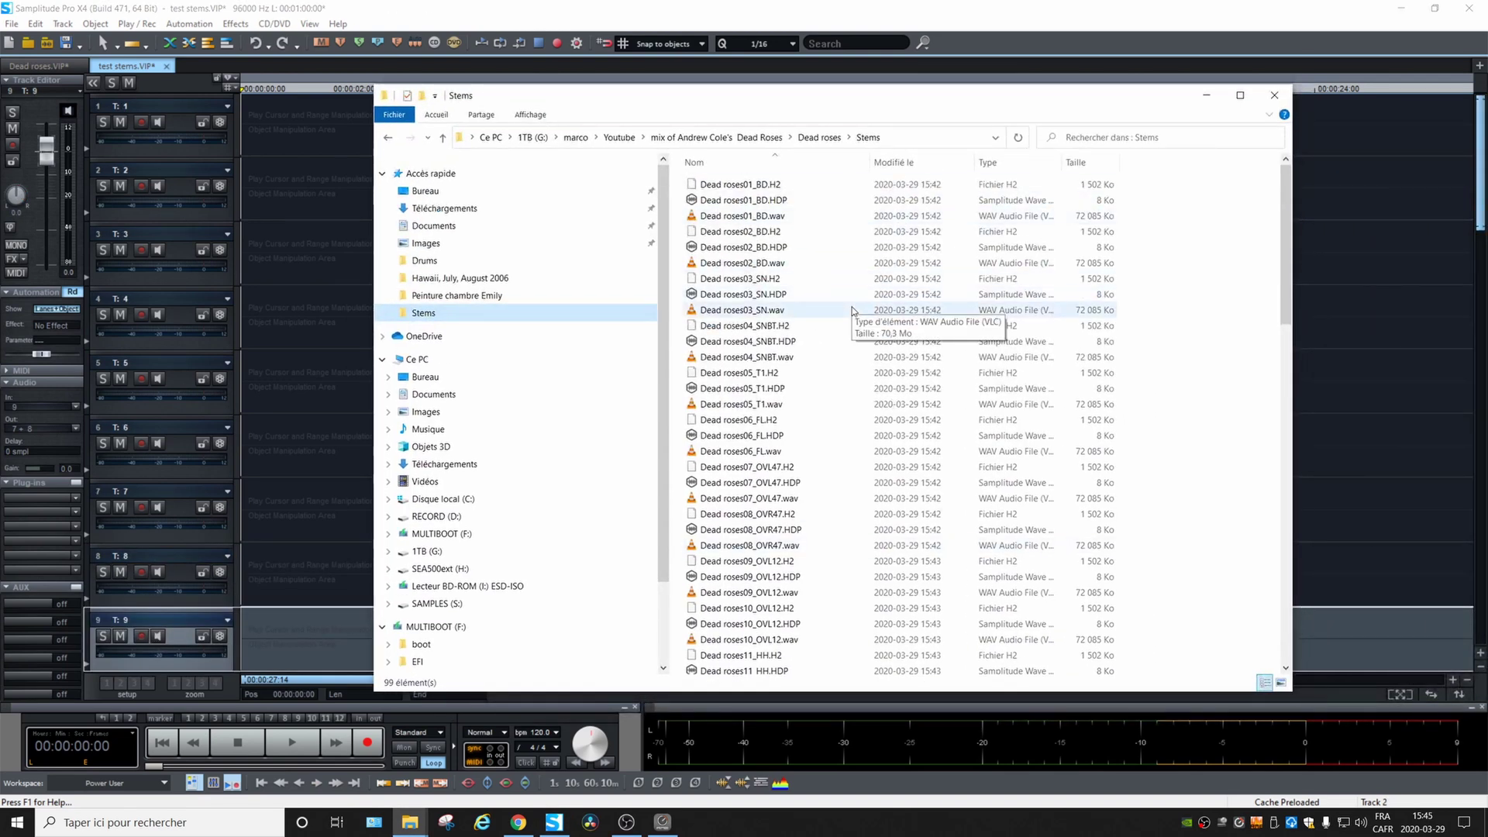
Sort the Stems folder by type and select all Dead roses WAV stems from Dead roses01_BD.wav
click(1007, 164)
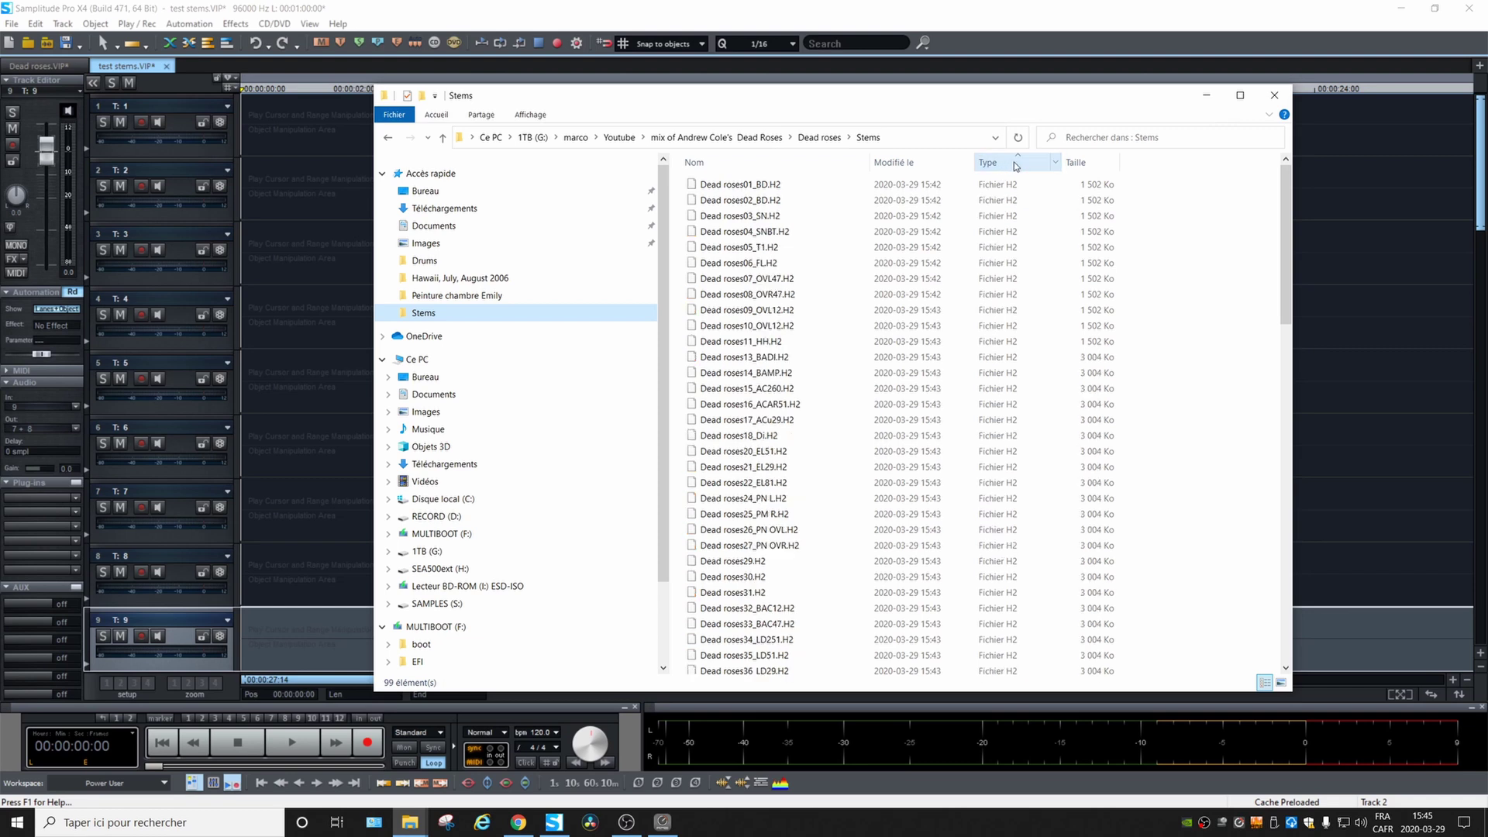
scroll(806, 395, down, 12)
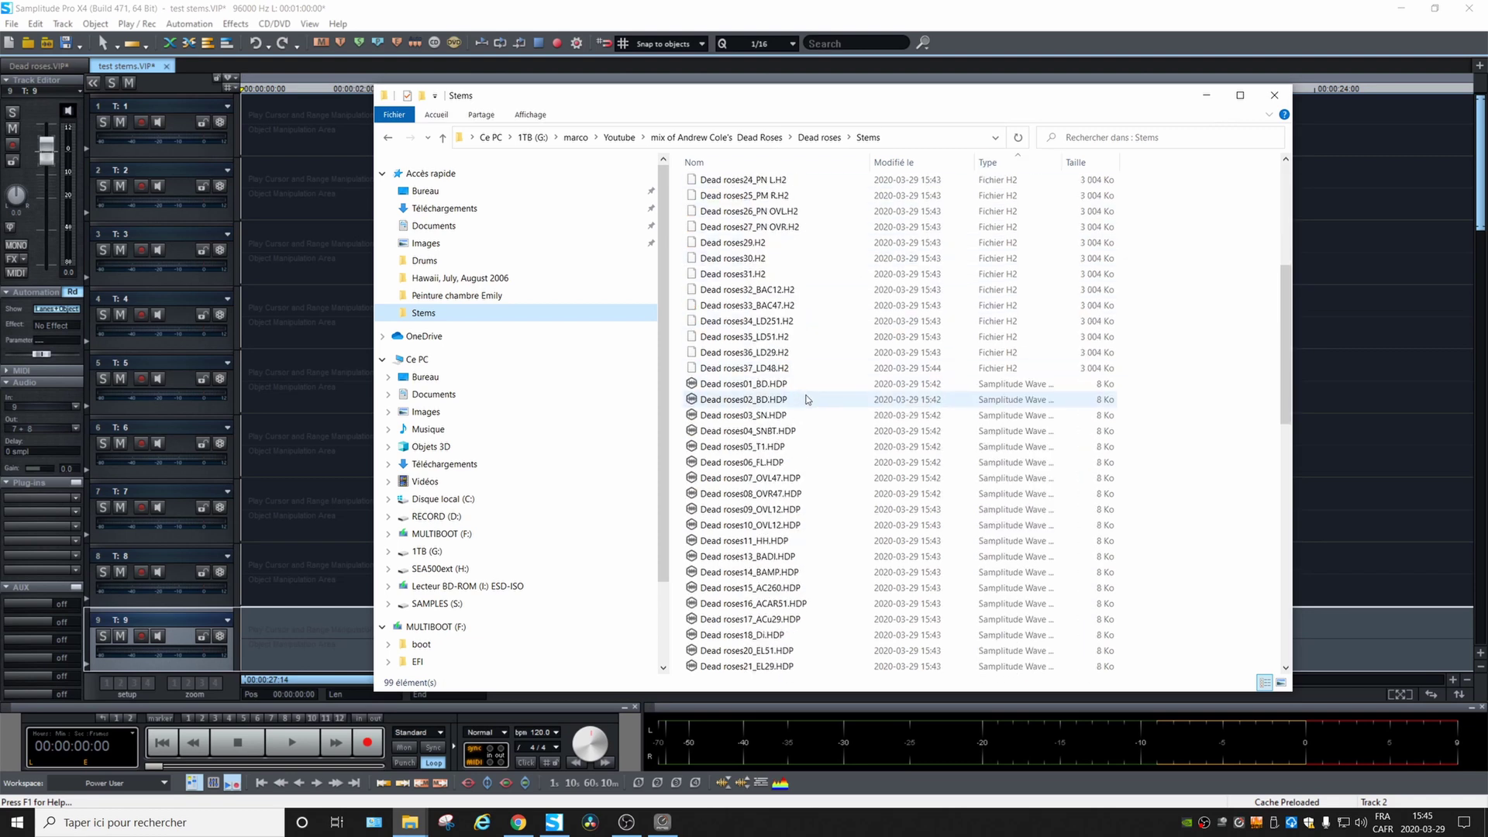
scroll(813, 410, down, 7)
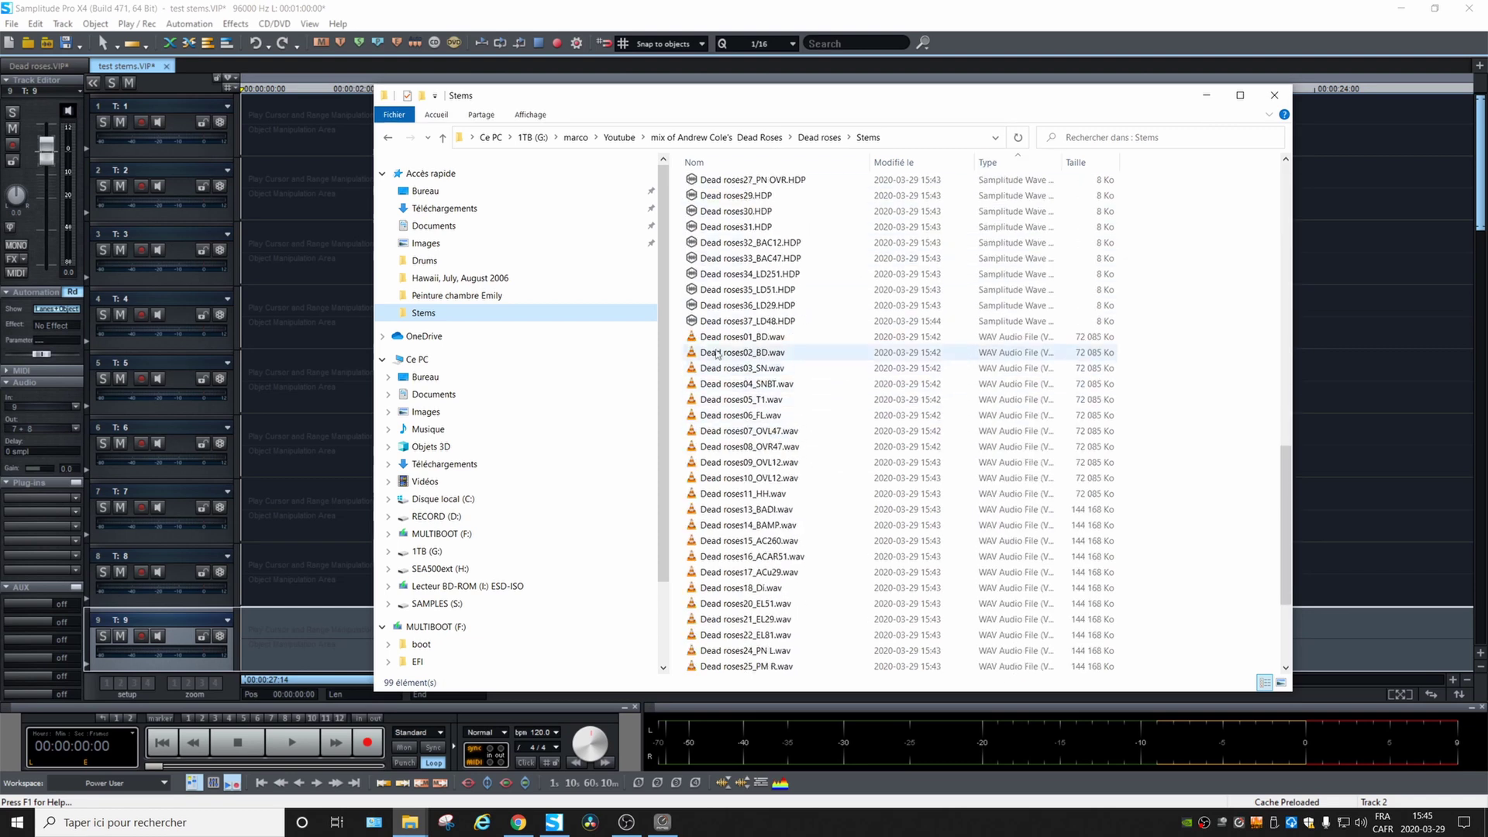
click(744, 339)
scroll(857, 519, down, 4)
shift+click(740, 668)
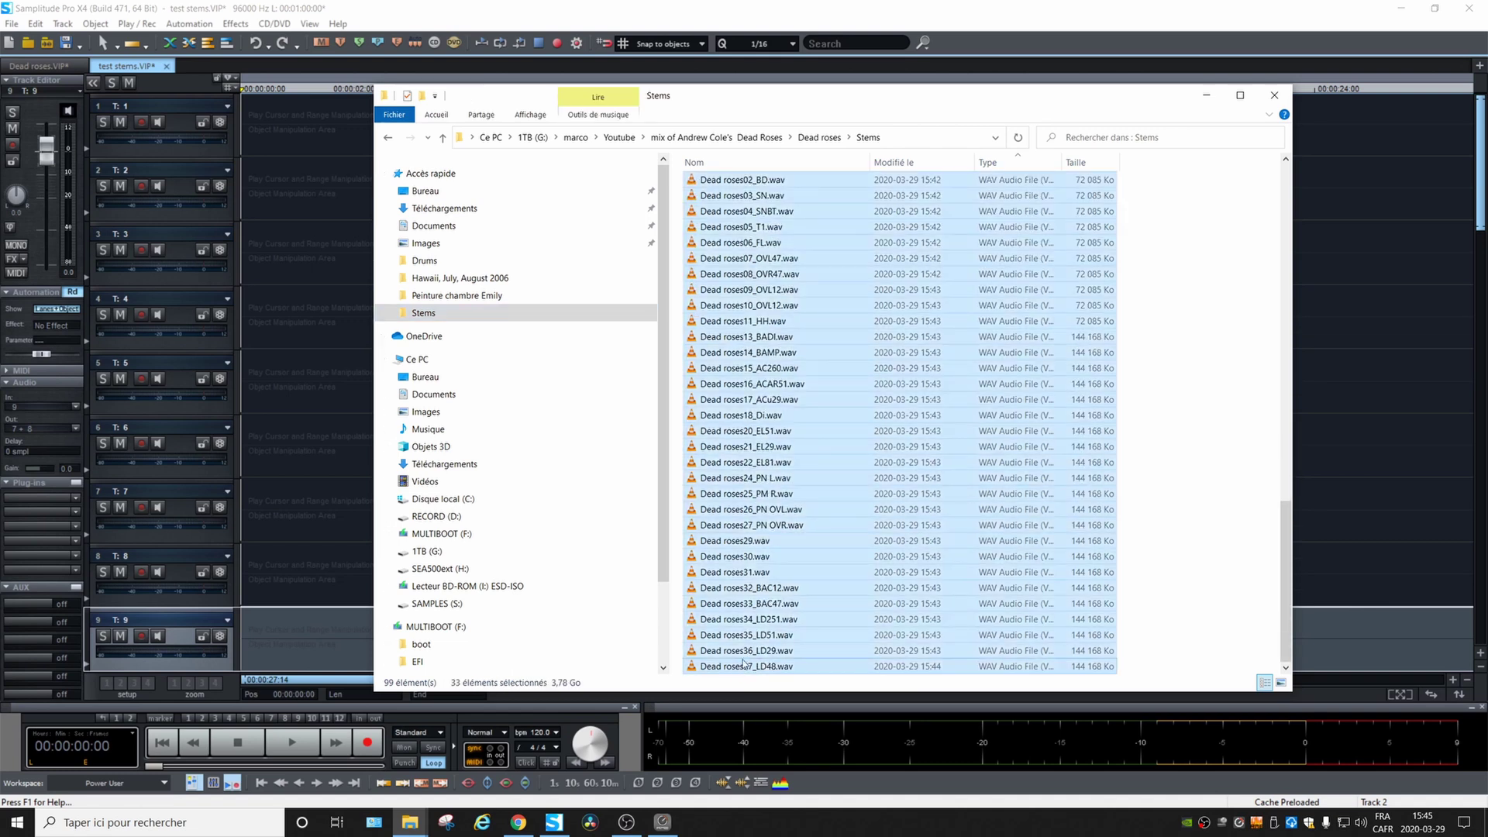
Drop the selected stems onto track 1 of test stems and minimize Explorer
scroll(821, 293, up, 8)
scroll(821, 293, down, 2)
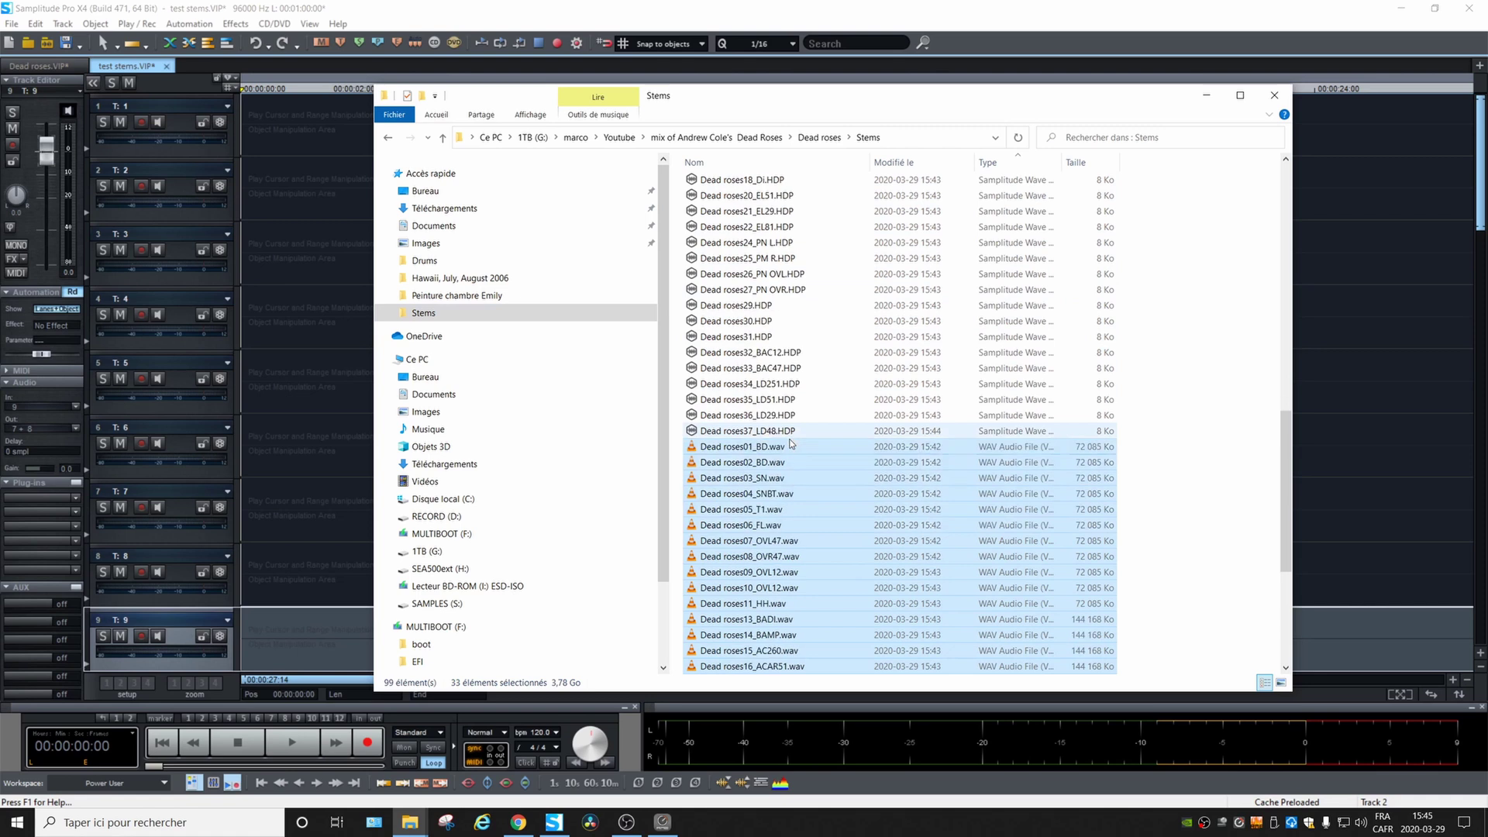
drag(750, 451, 245, 110)
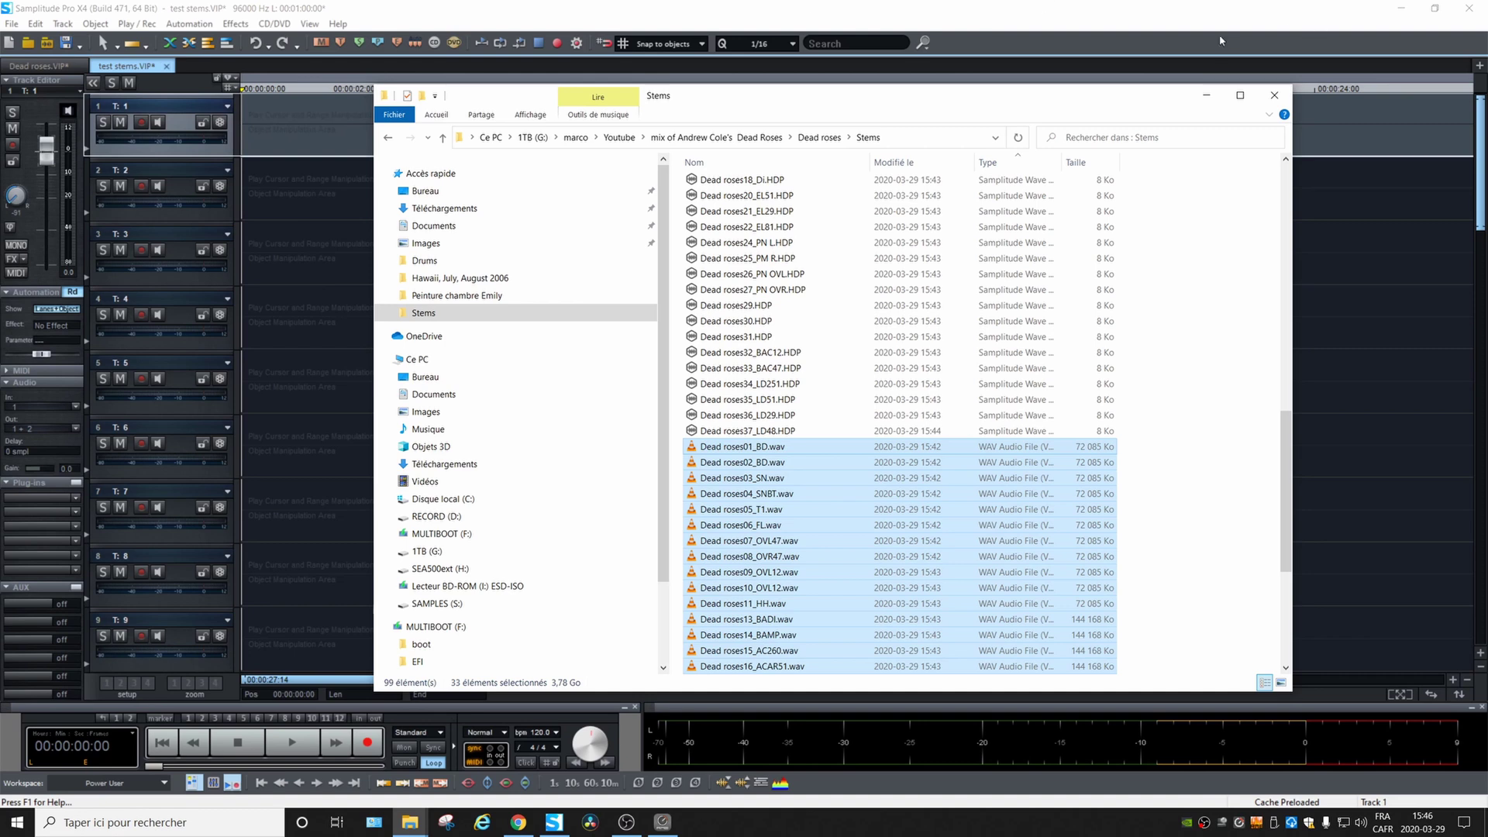
click(1204, 91)
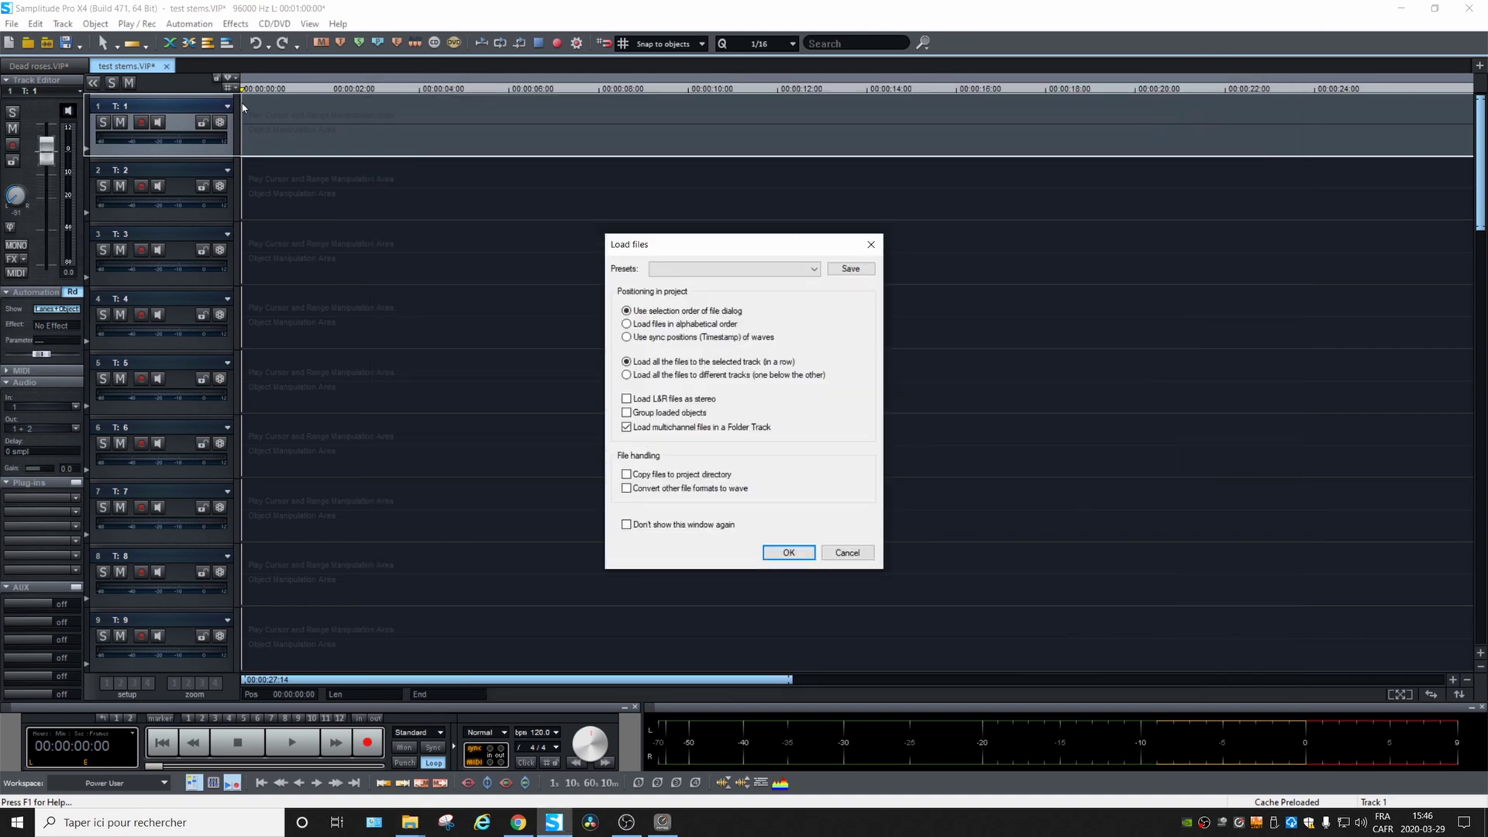
Accept the Load files dialog and start an audio file import from the File menu
click(787, 552)
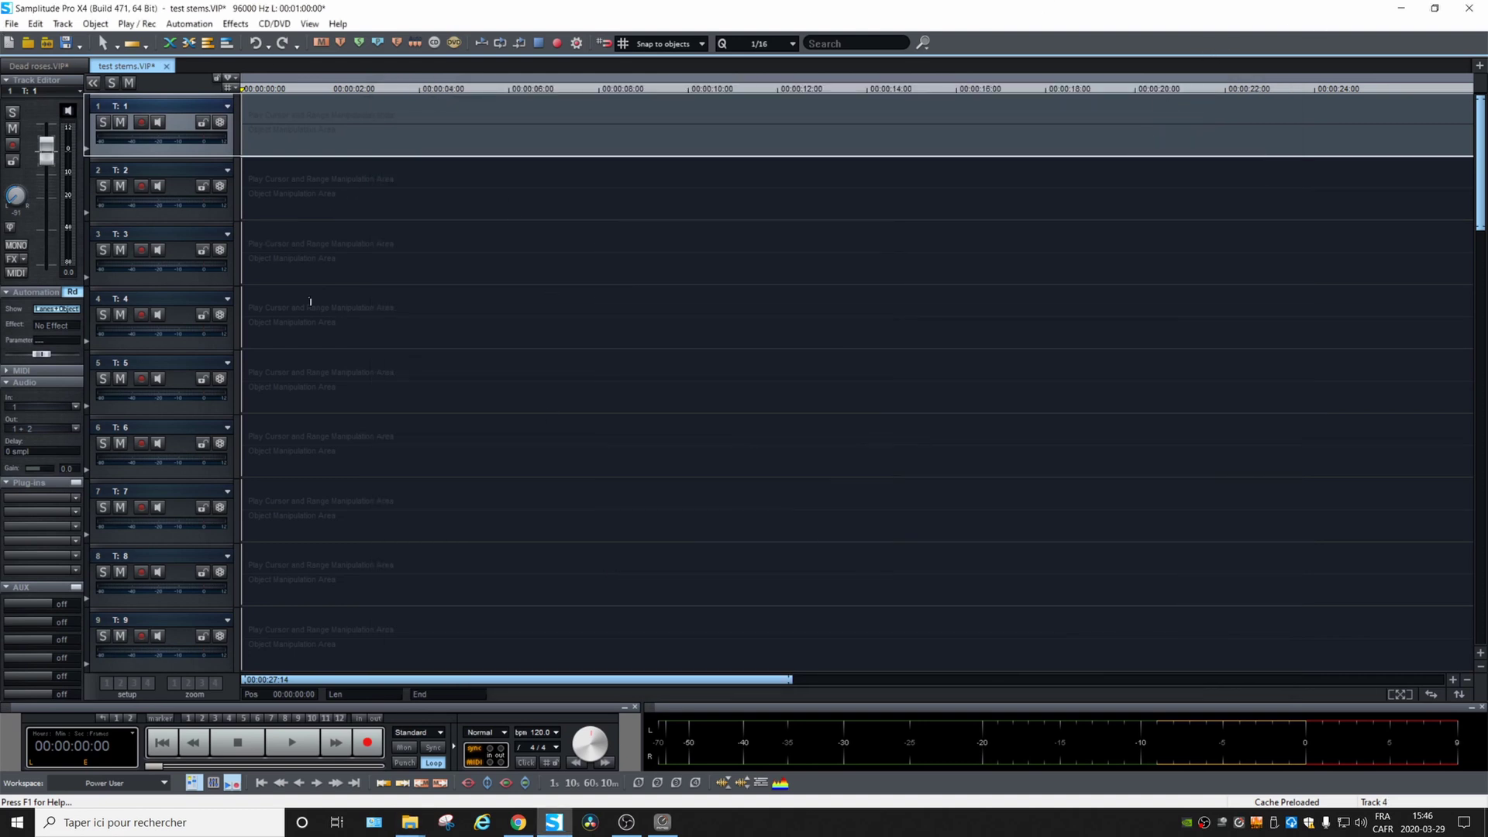
click(11, 24)
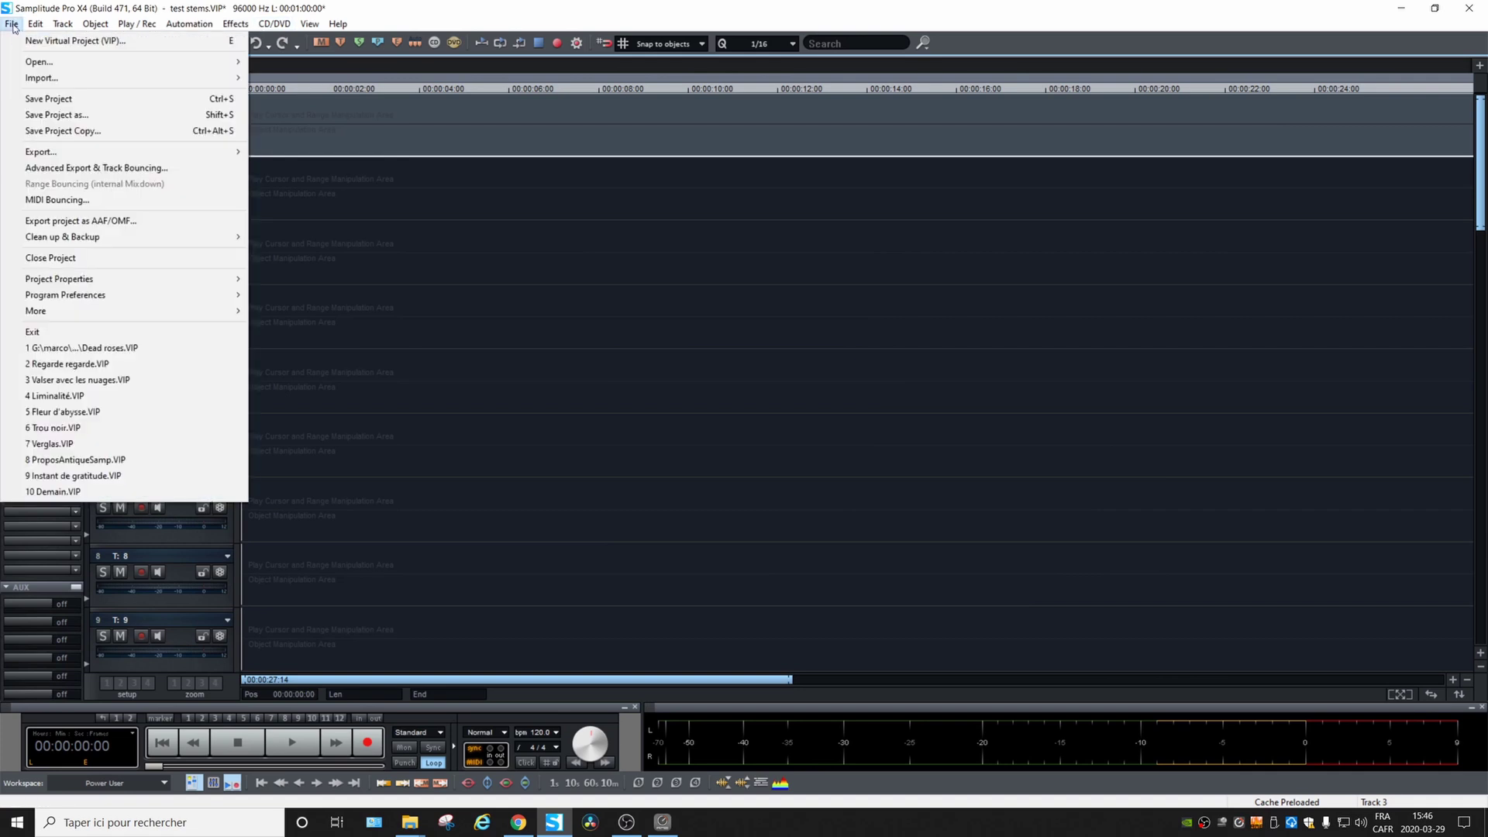
mouse_move(155, 77)
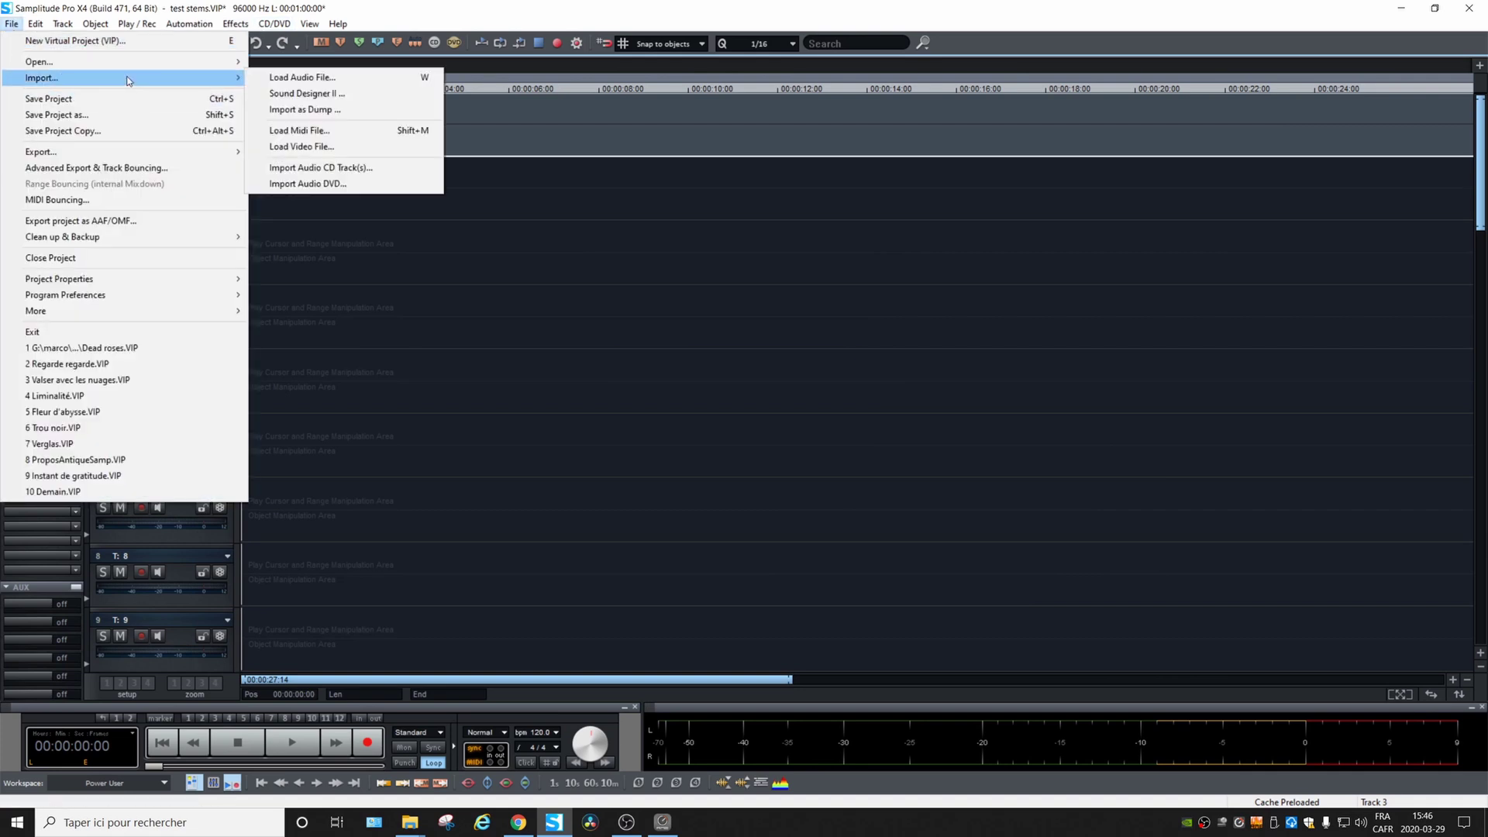
click(348, 78)
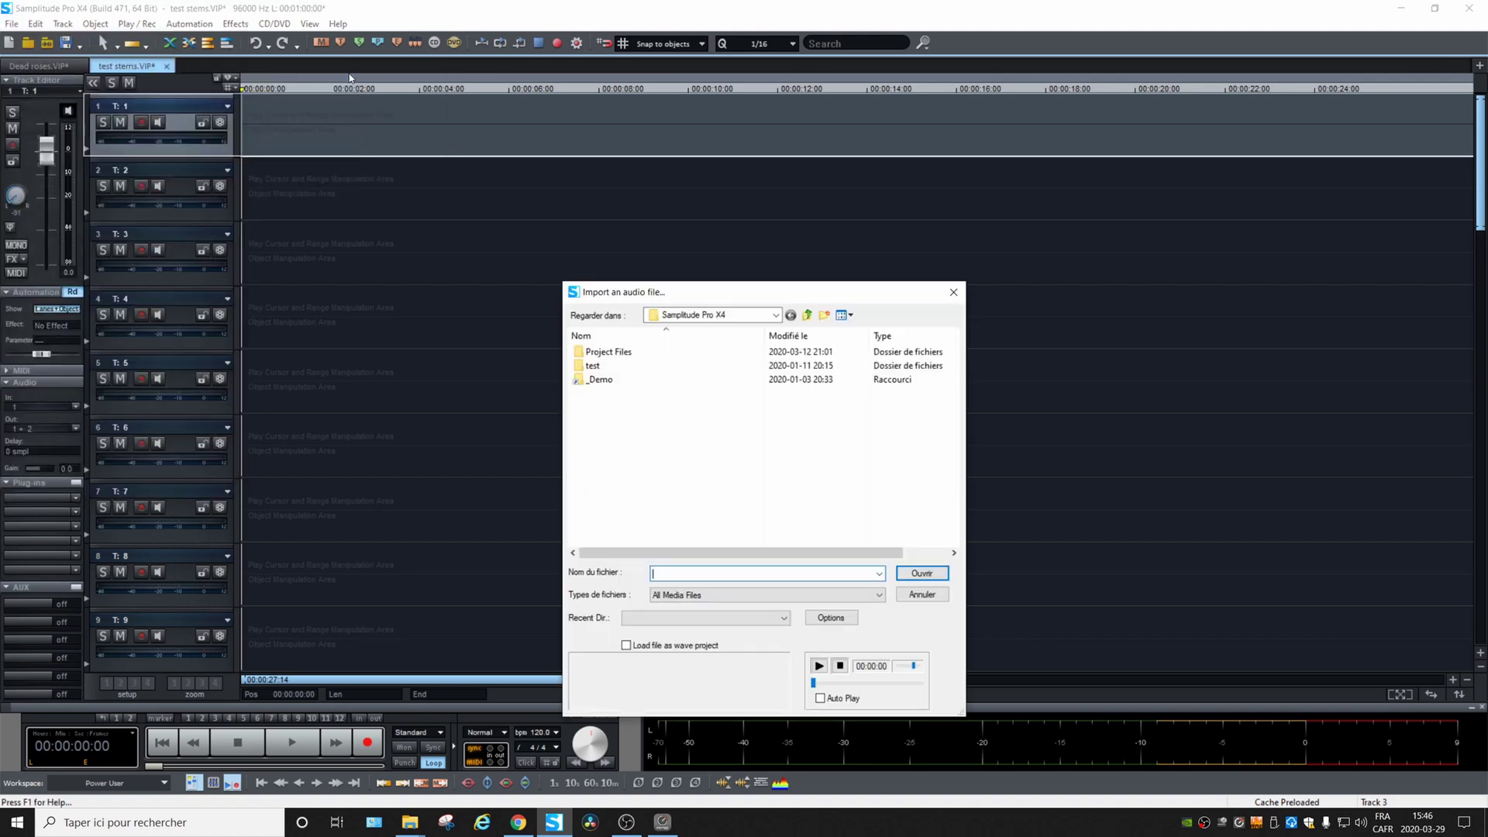
Copy the Stems folder path from Explorer and paste it to navigate the import dialog there
click(417, 826)
click(436, 801)
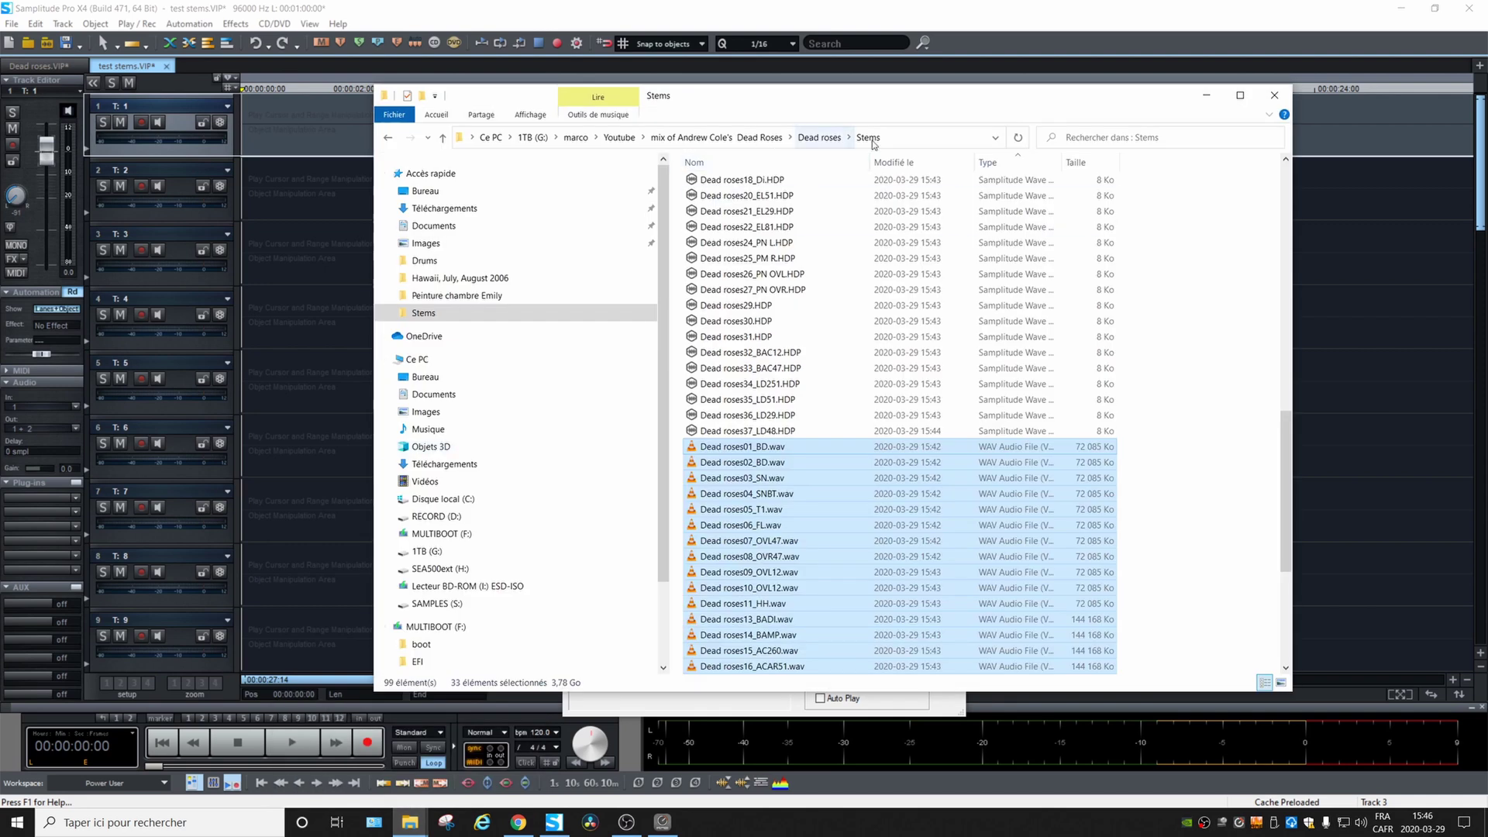
click(911, 146)
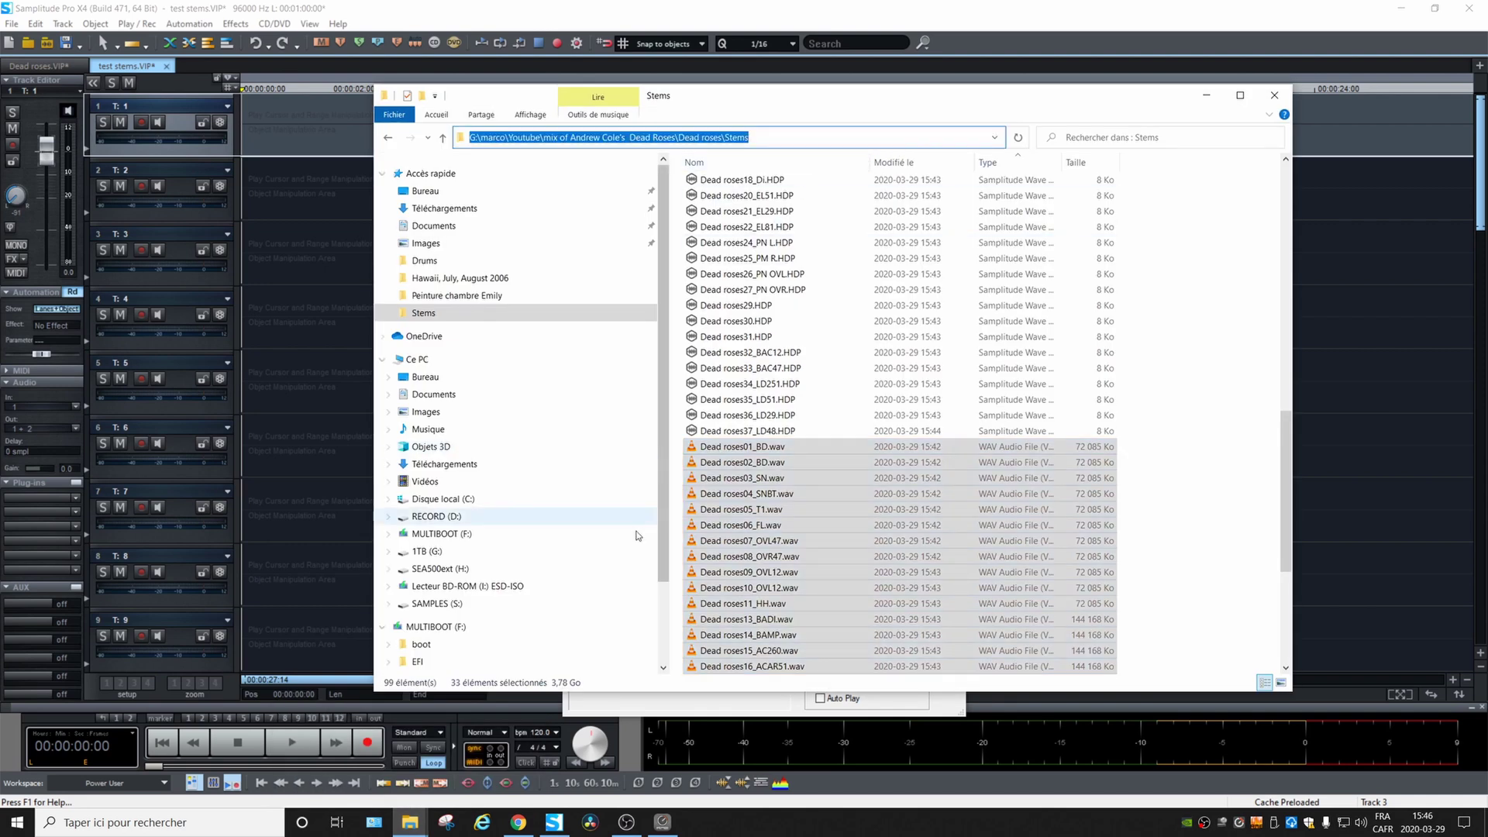
click(697, 711)
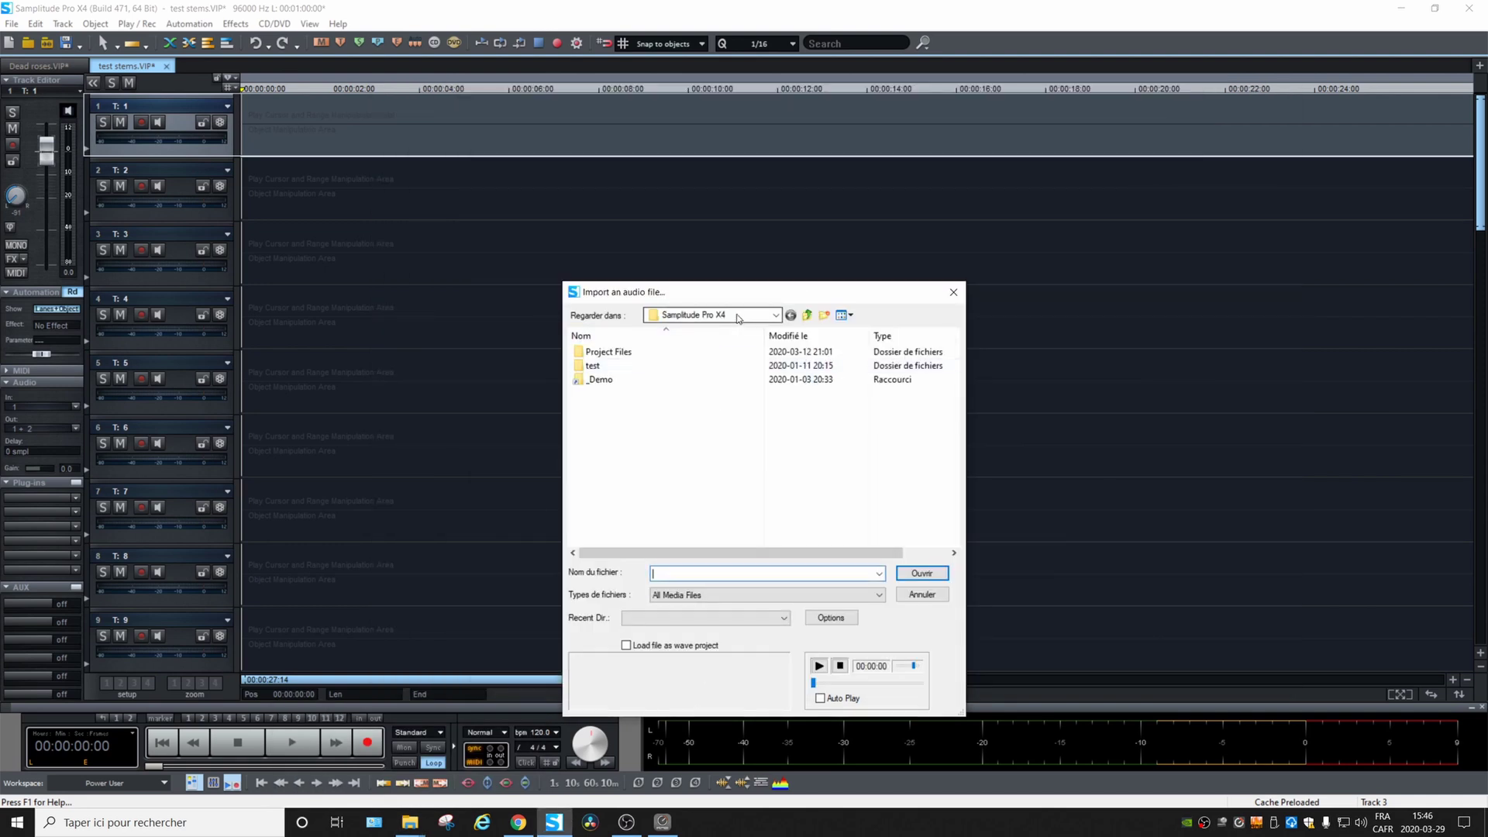
key(ctrl+v)
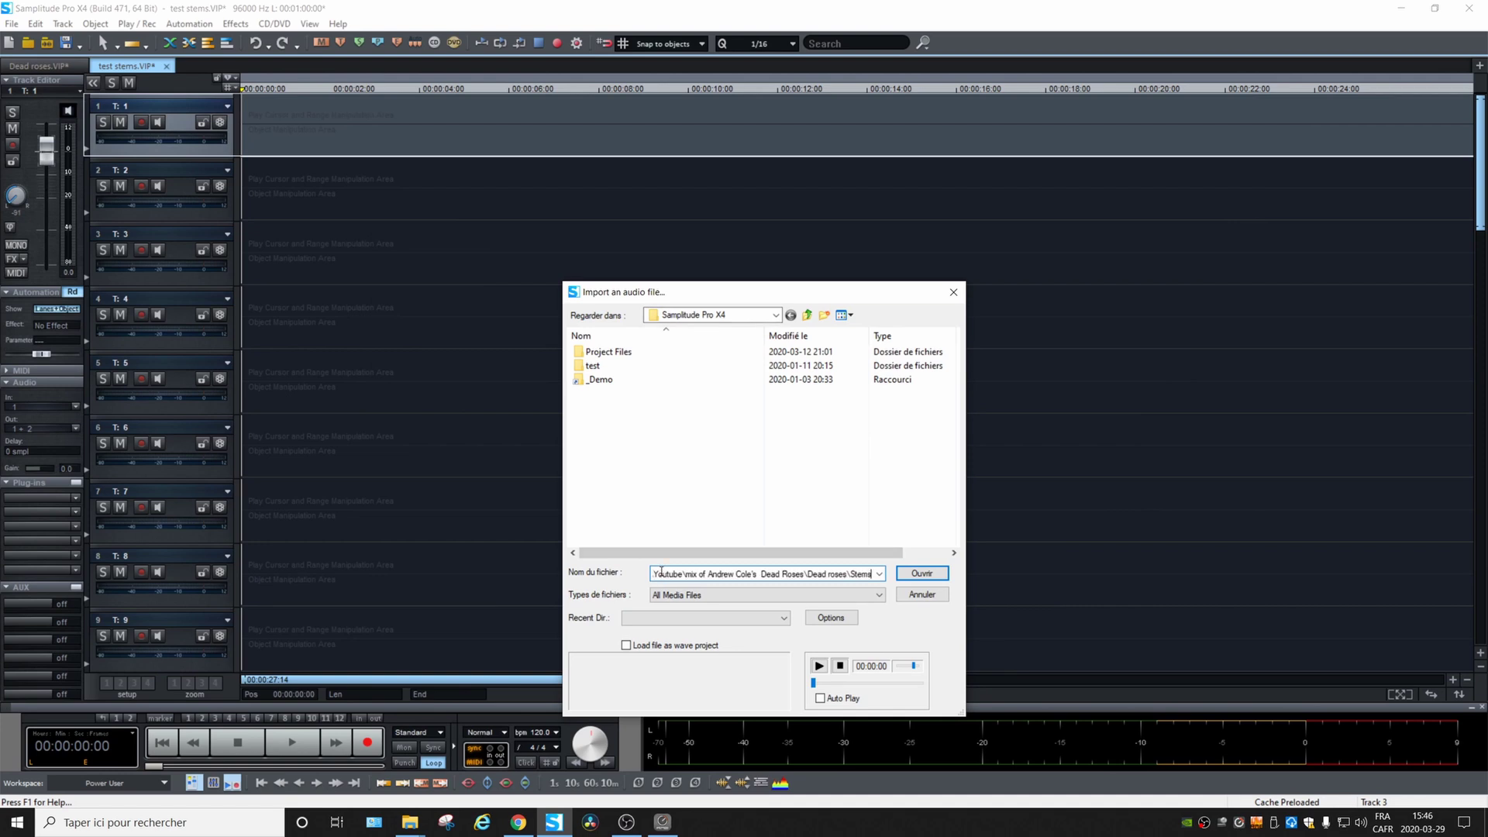
click(922, 573)
Select stems Dead roses01_BD.wav through Dead roses37_LD48.wav and open them for import
click(651, 352)
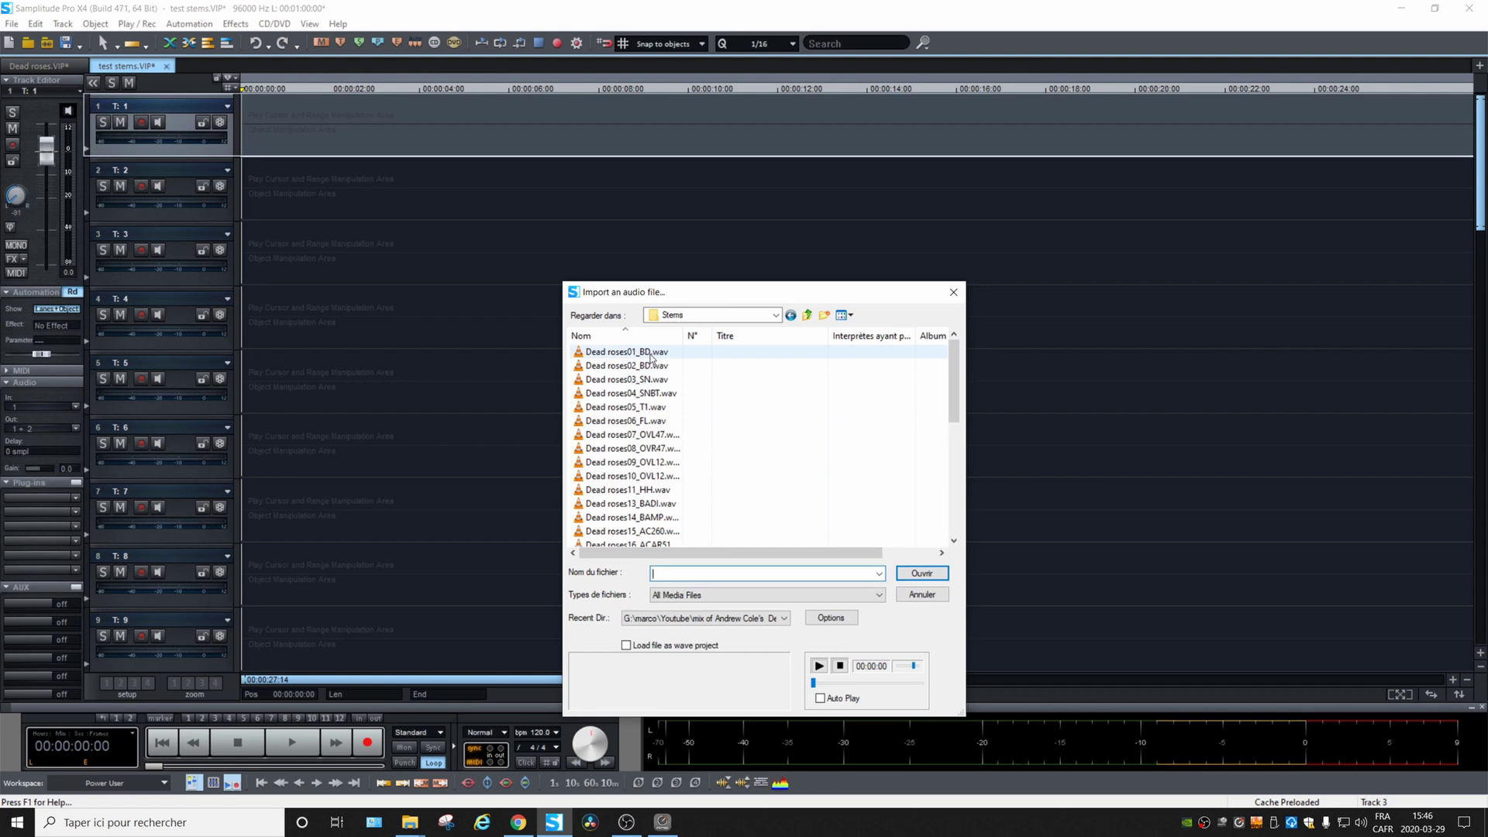
scroll(654, 496, down, 6)
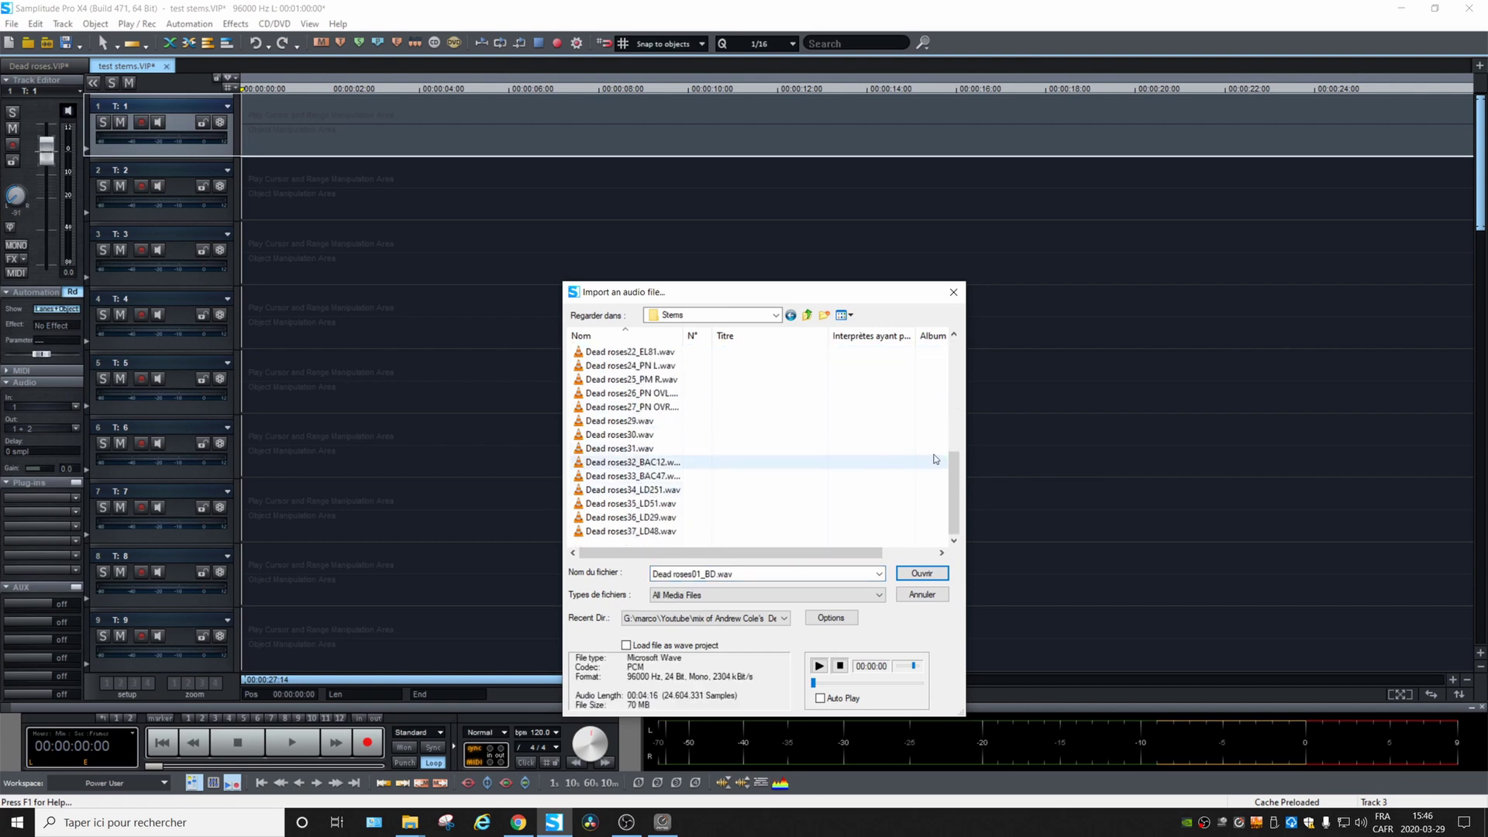
shift+click(638, 531)
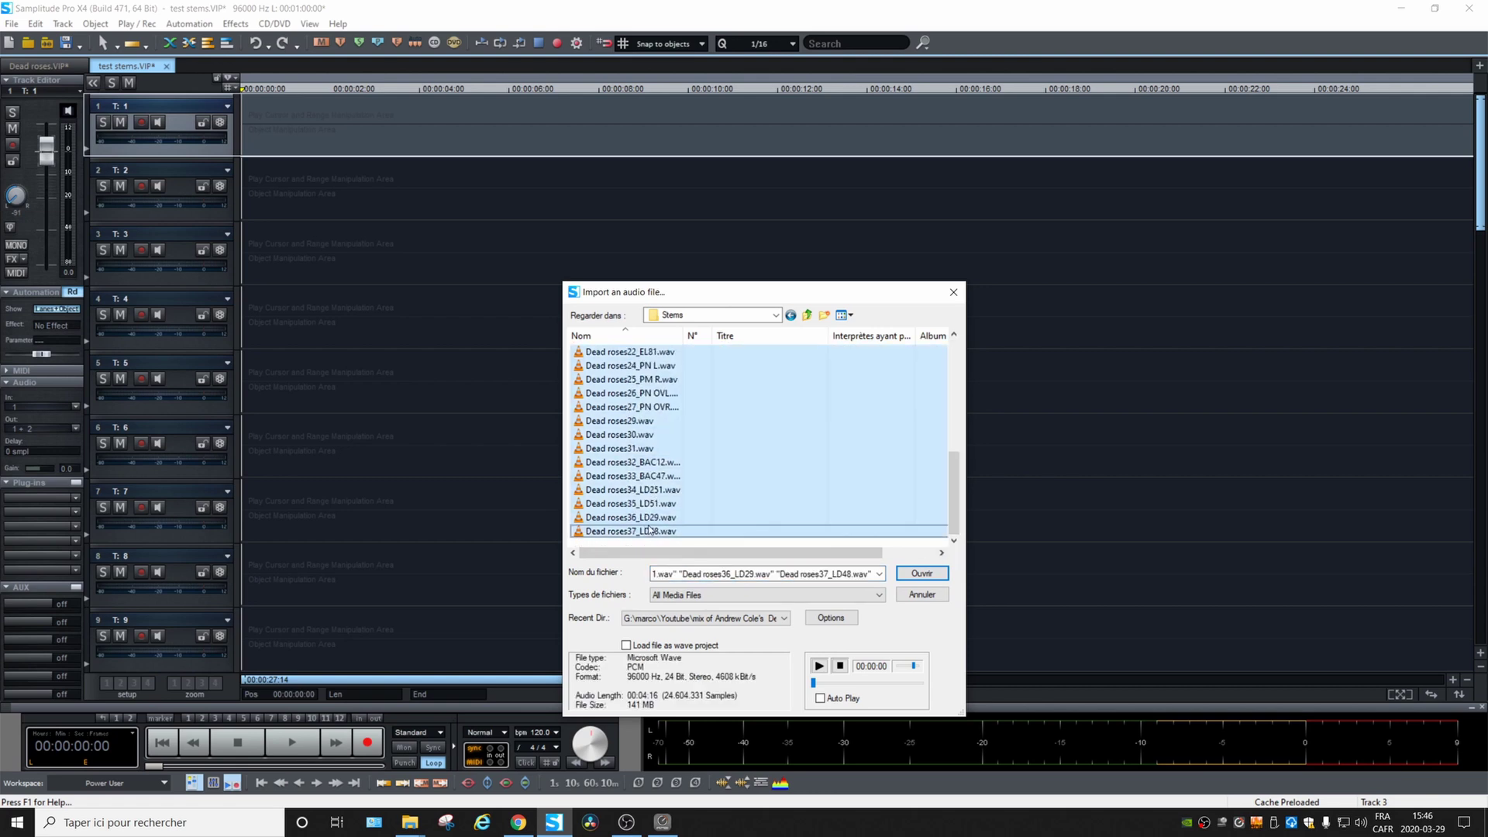
click(933, 574)
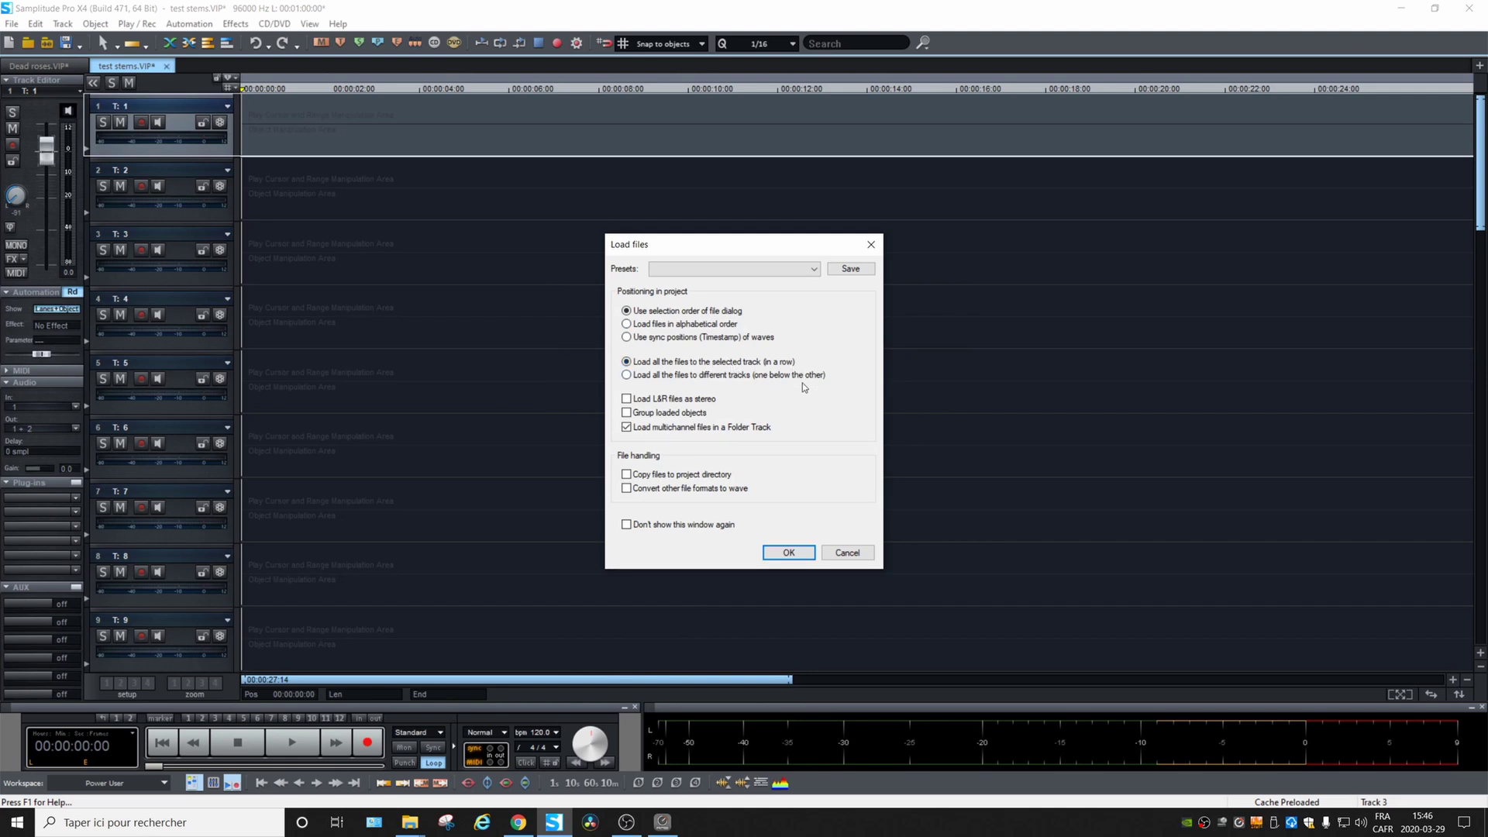
Load the stems onto separate tracks, then zoom to show the whole song and all 38 tracks
click(631, 375)
click(789, 553)
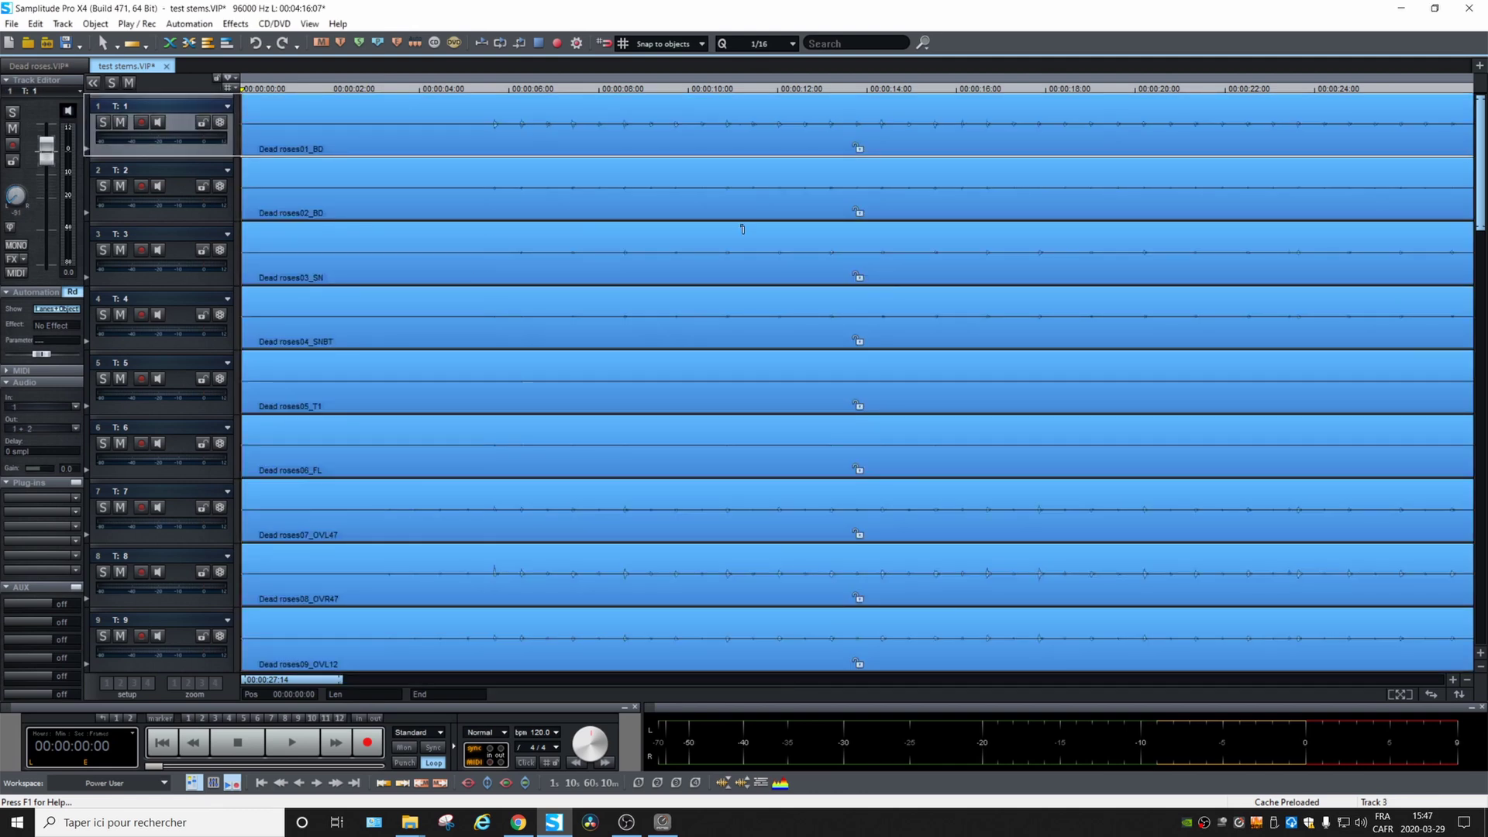
click(907, 88)
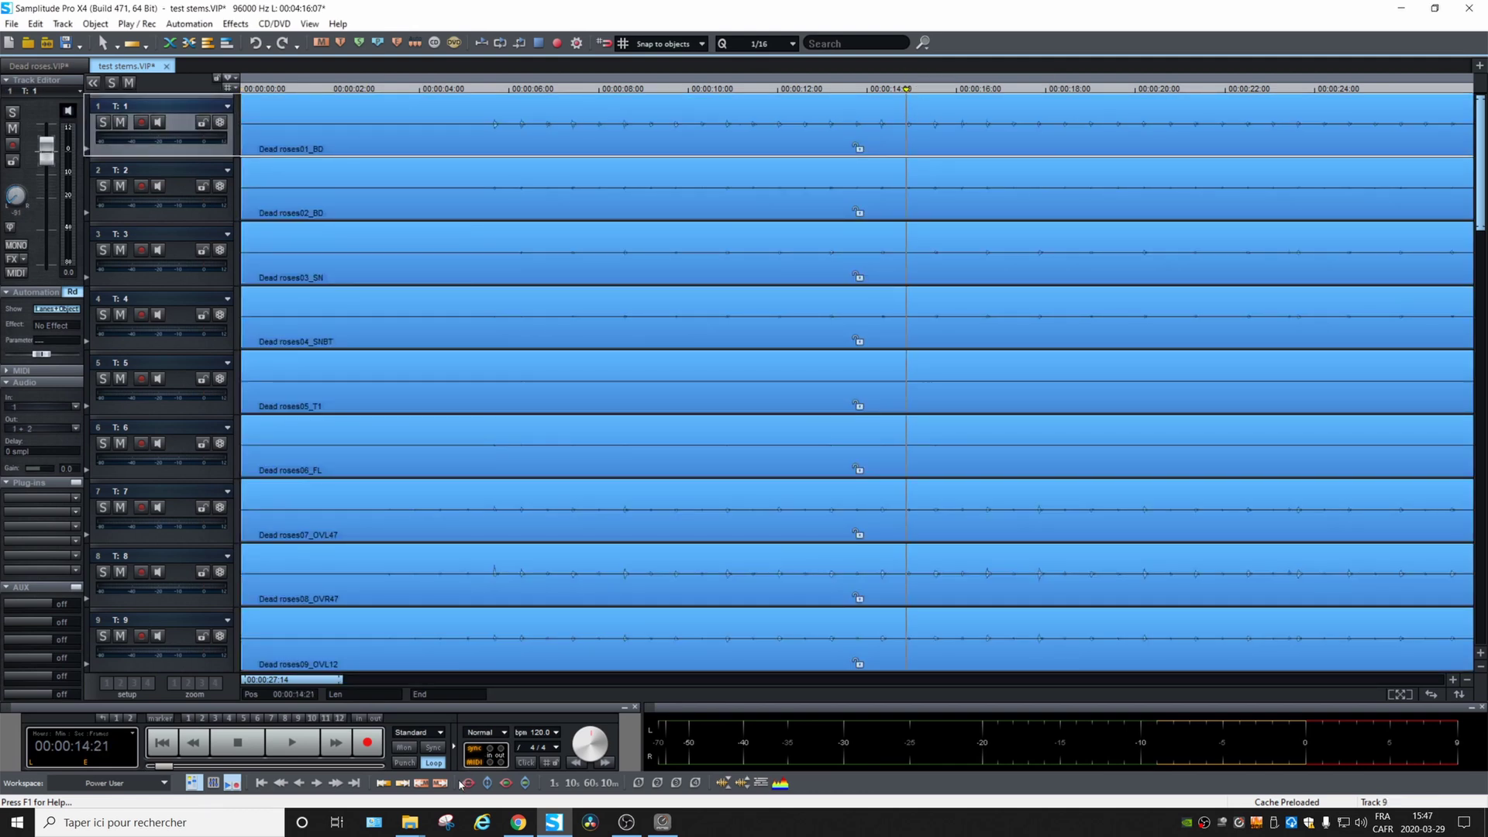
click(487, 783)
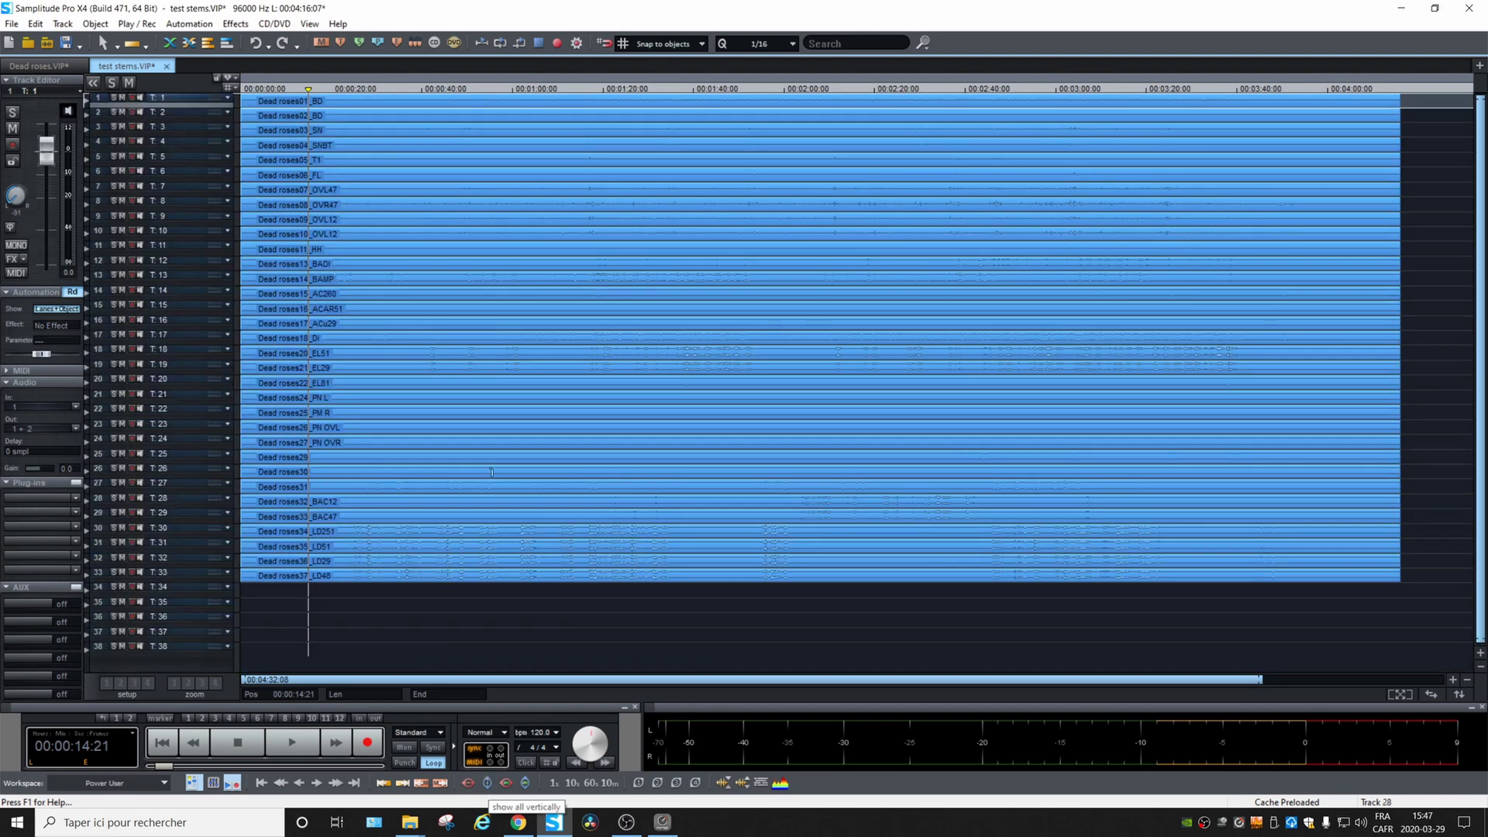
click(465, 107)
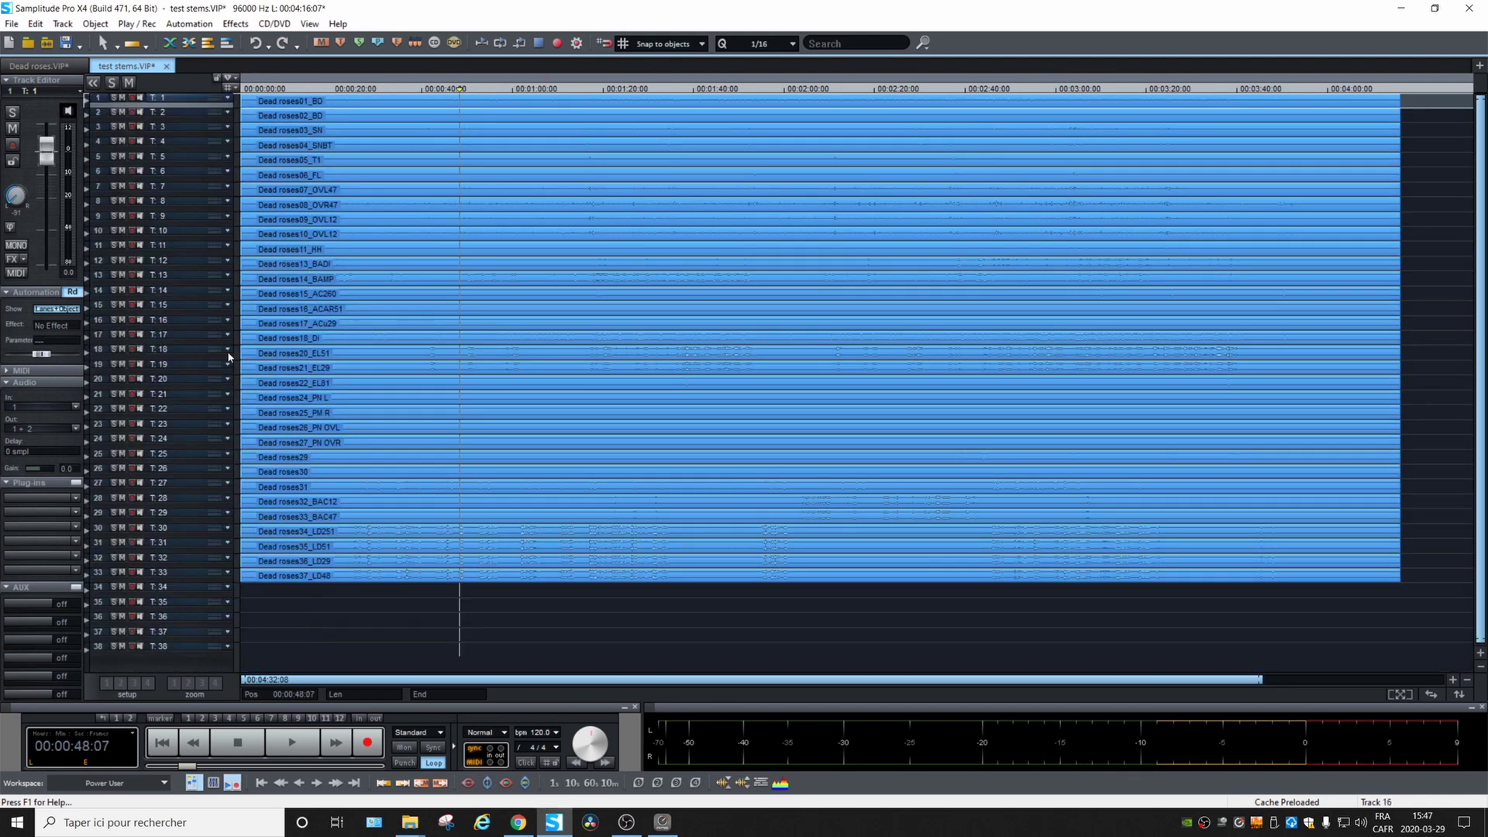
Play the imported stems briefly and toggle mute on tracks 32 and 33 off again
key(space)
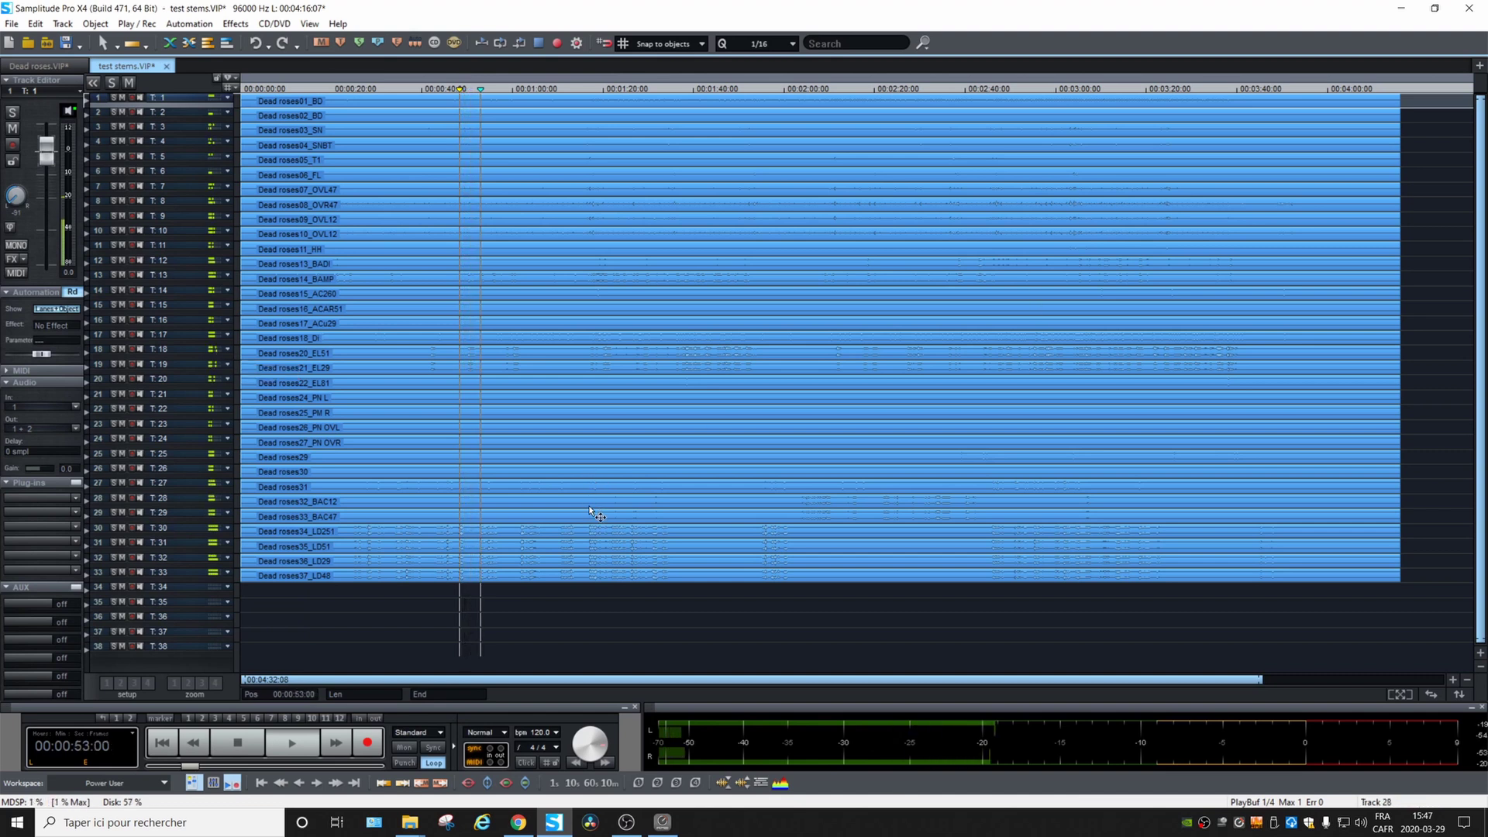
key(space)
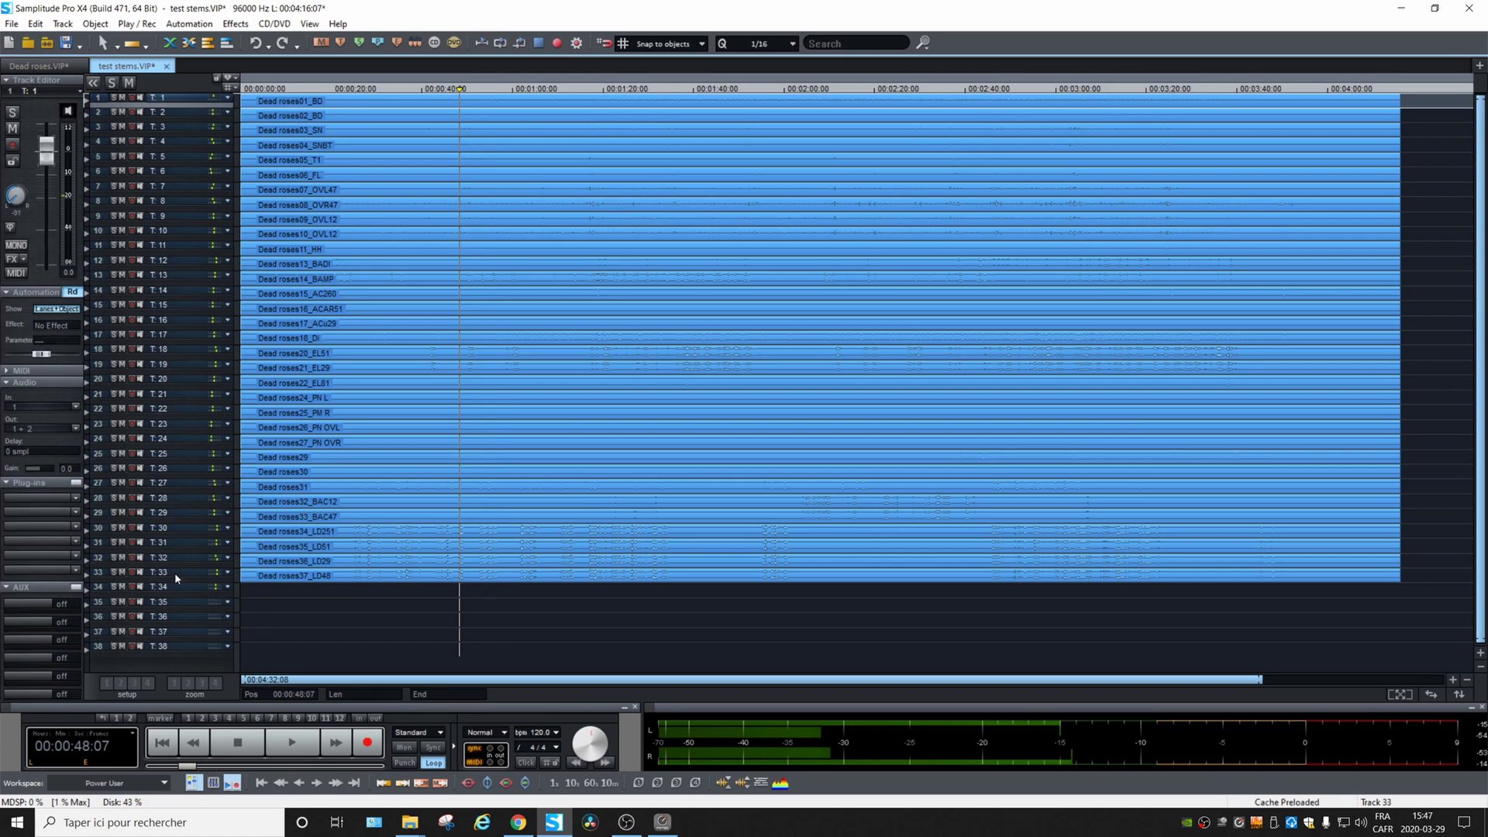
click(122, 573)
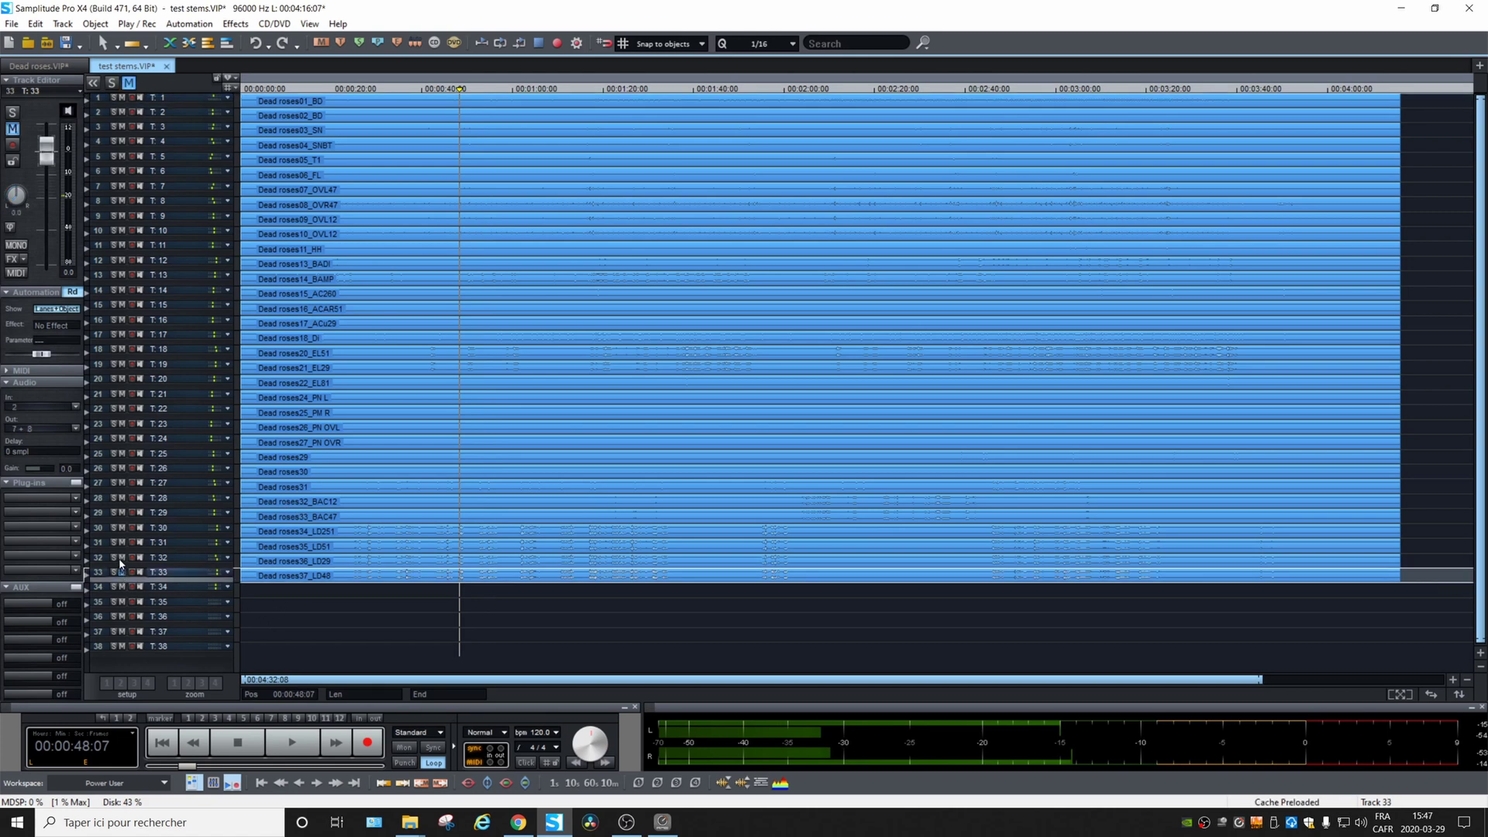
click(121, 556)
click(122, 558)
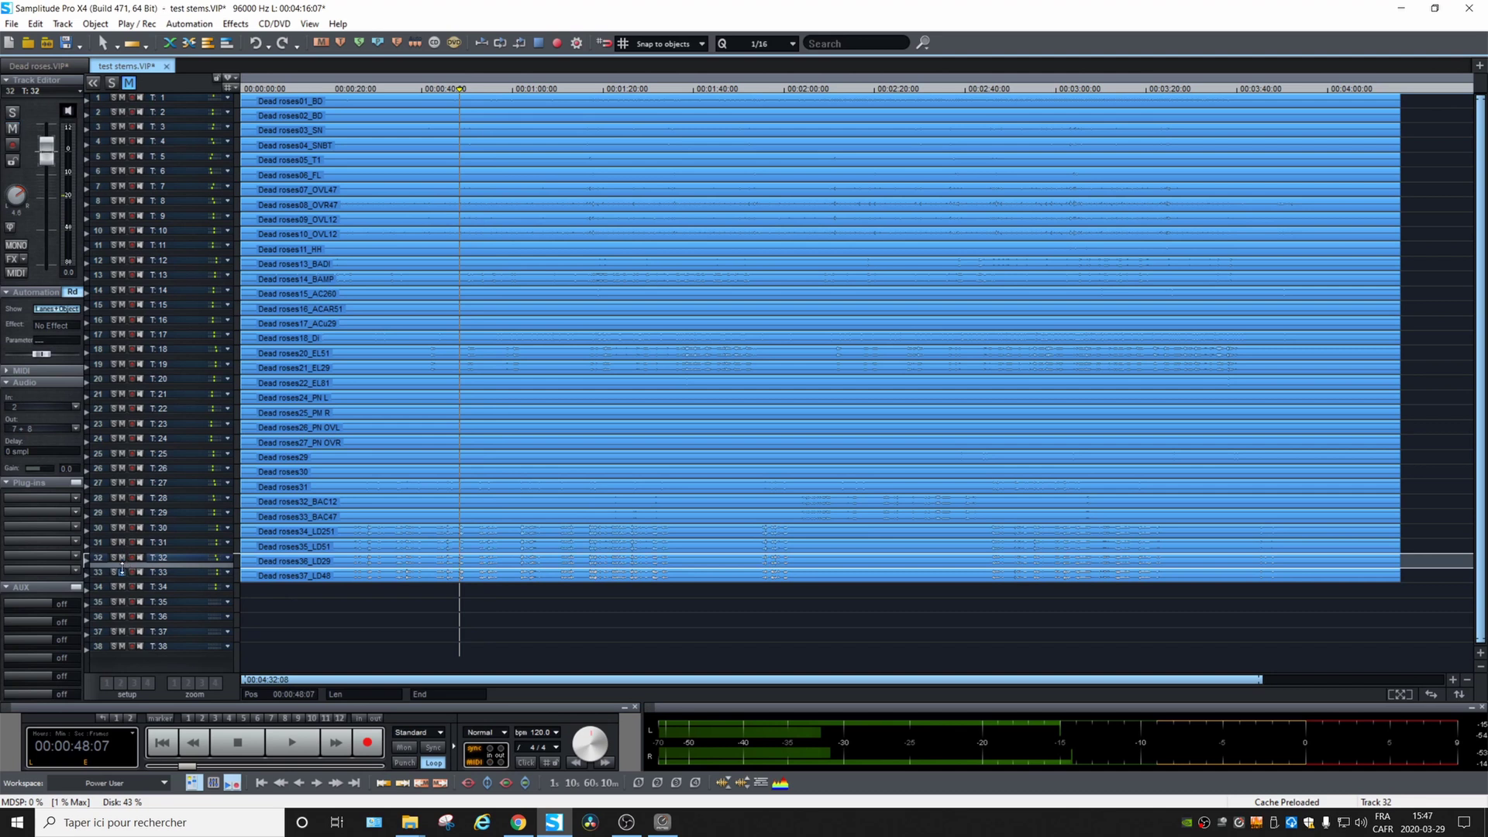
click(125, 573)
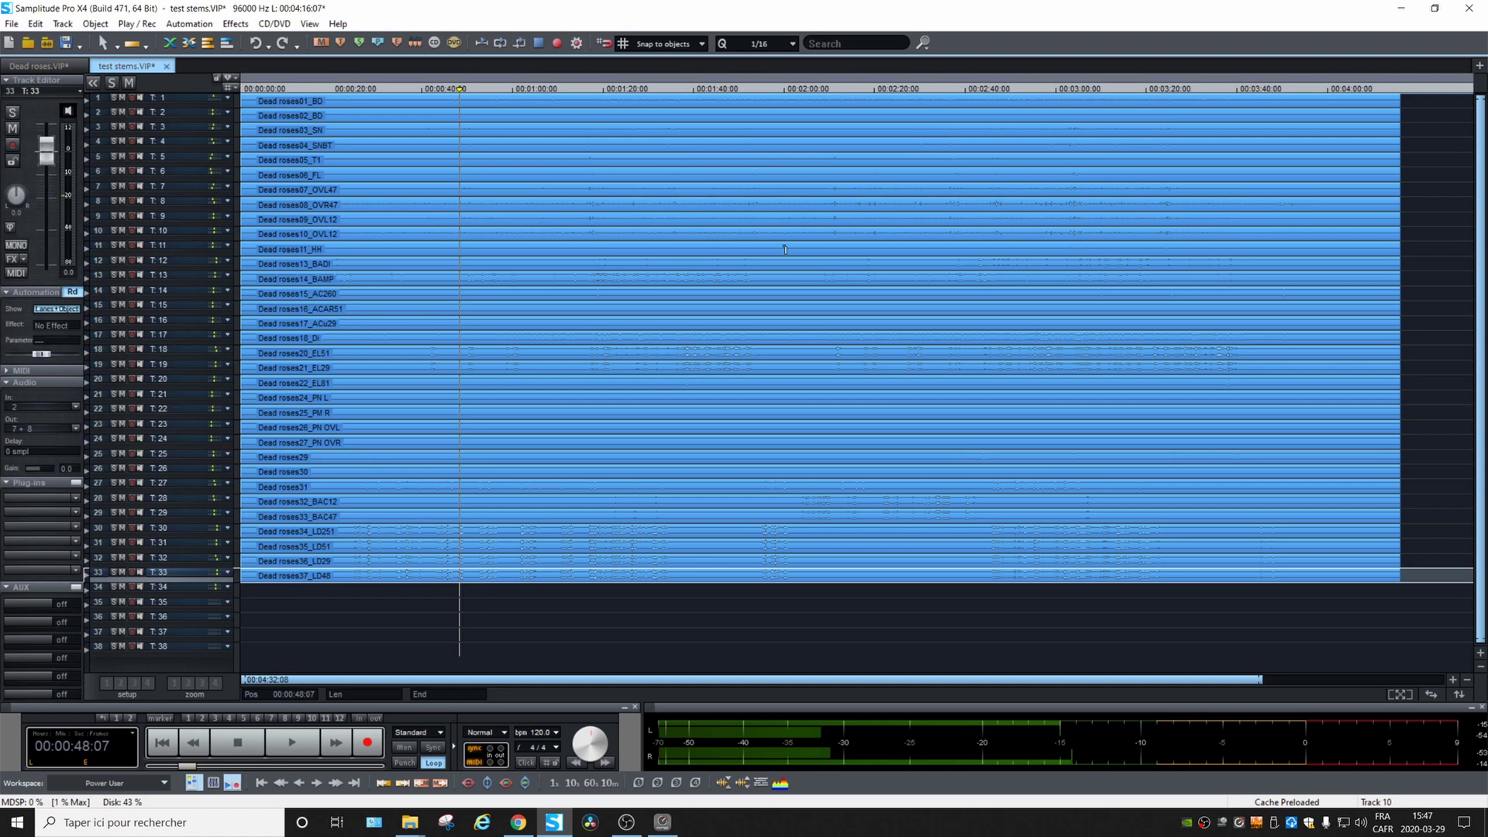
Move the playback position back to the start of the project
right_click(240, 87)
key(Escape)
click(241, 88)
scroll(242, 90, right, 3)
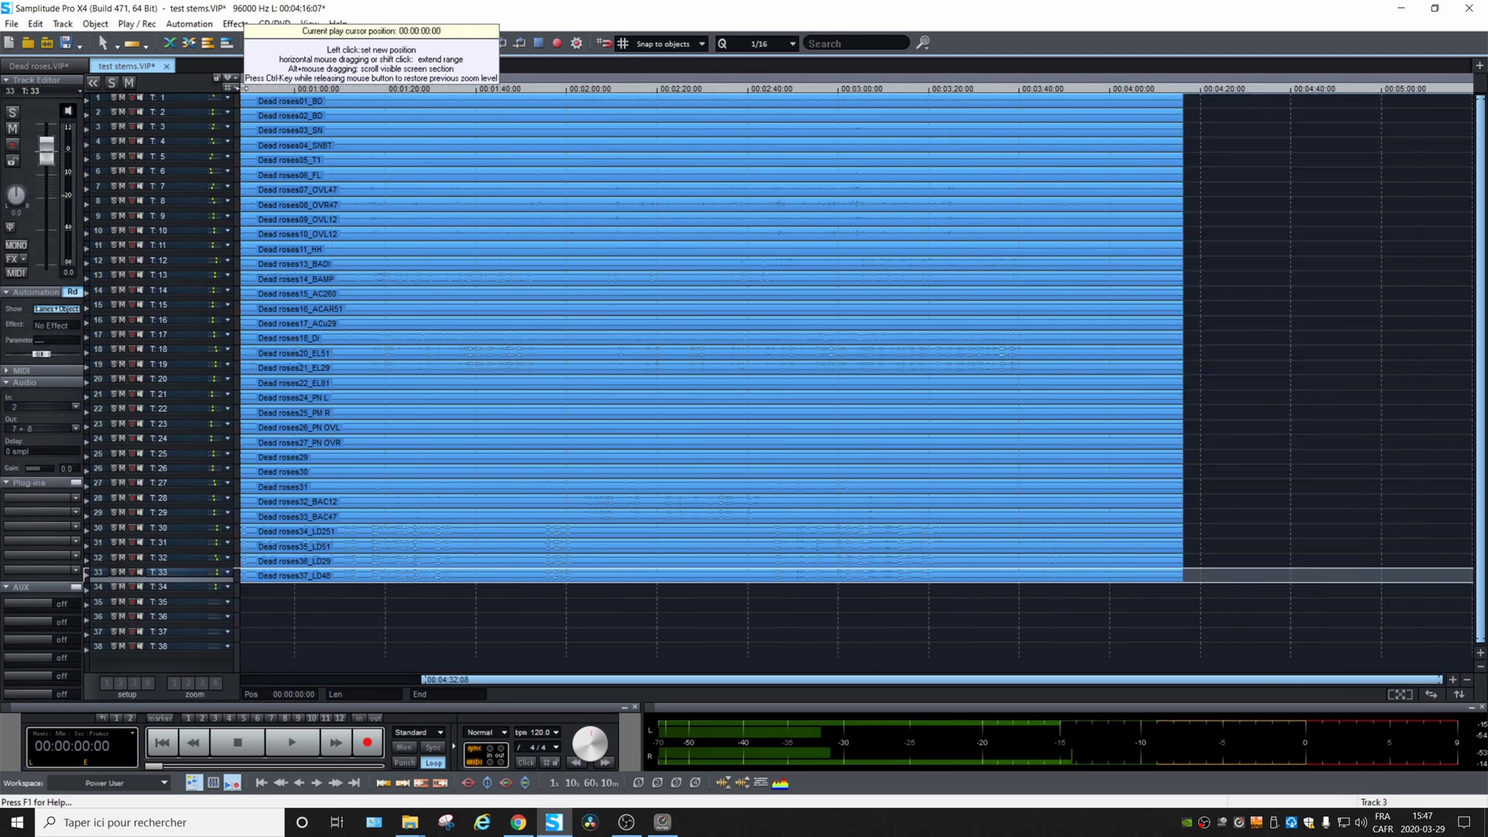